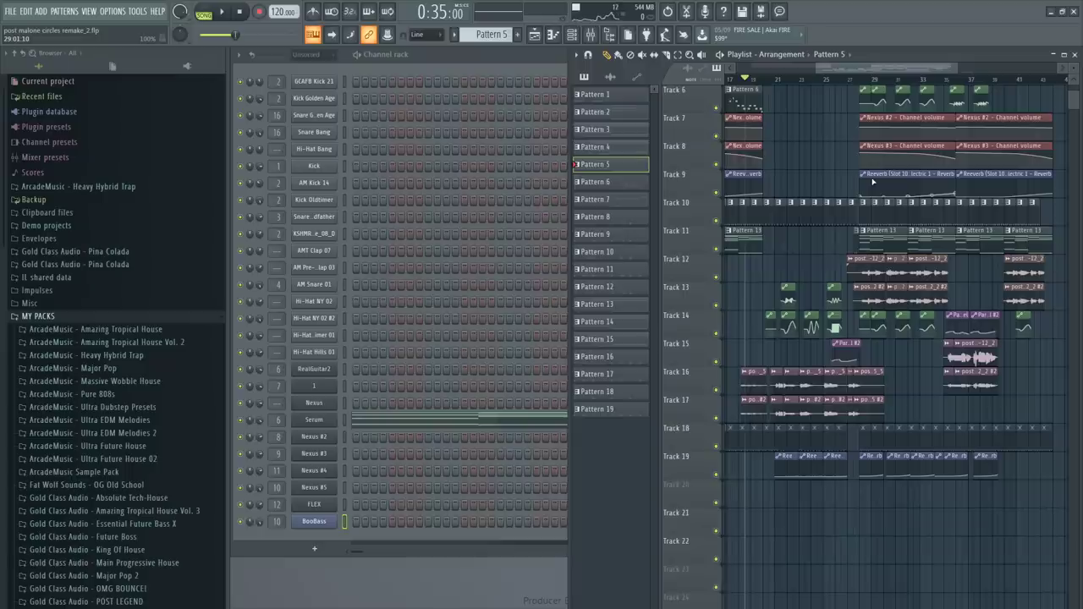
- Place the playhead at bar 21 in the playlist and isolate the vocal clips on tracks 16 and 17
{"action": "left_click", "coordinate": [776, 80]}
{"action": "scroll", "coordinate": [775, 82], "scroll_direction": "up", "scroll_amount": 2}
{"action": "right_click", "coordinate": [716, 390]}
{"action": "left_click", "coordinate": [716, 418]}
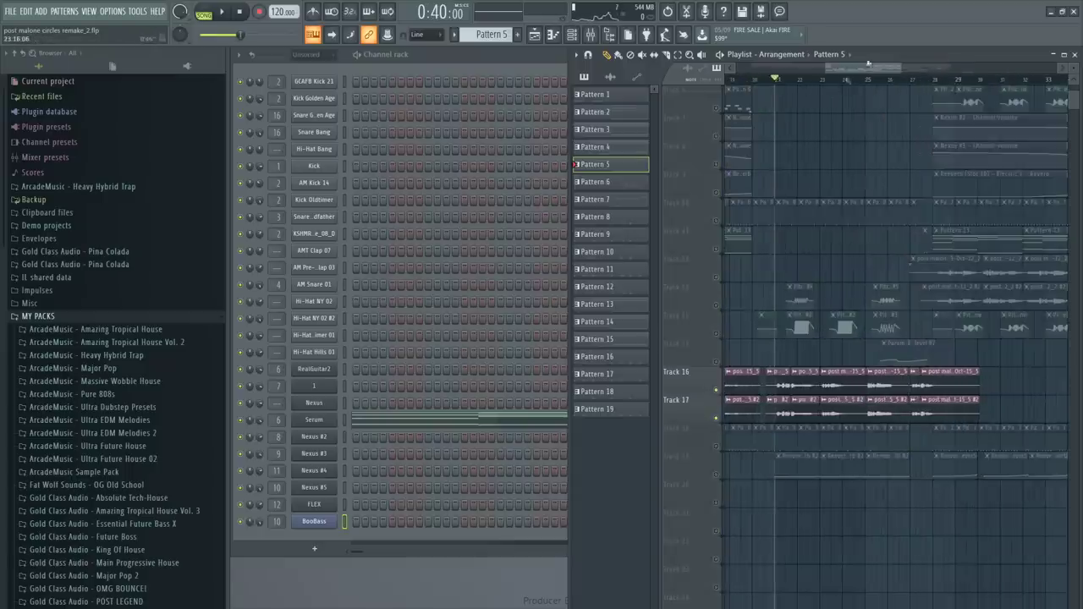
- Maximize the playlist around the vocal clips on tracks 16 and 17 and briefly check the mixer before closing it
{"action": "double_click", "coordinate": [898, 58]}
{"action": "scroll", "coordinate": [553, 82], "scroll_direction": "up", "scroll_amount": 2}
{"action": "scroll", "coordinate": [558, 99], "scroll_direction": "down", "scroll_amount": 1}
{"action": "left_click_drag", "start_coordinate": [1075, 70], "coordinate": [1075, 62]}
{"action": "scroll", "coordinate": [762, 173], "scroll_direction": "down", "scroll_amount": 2}
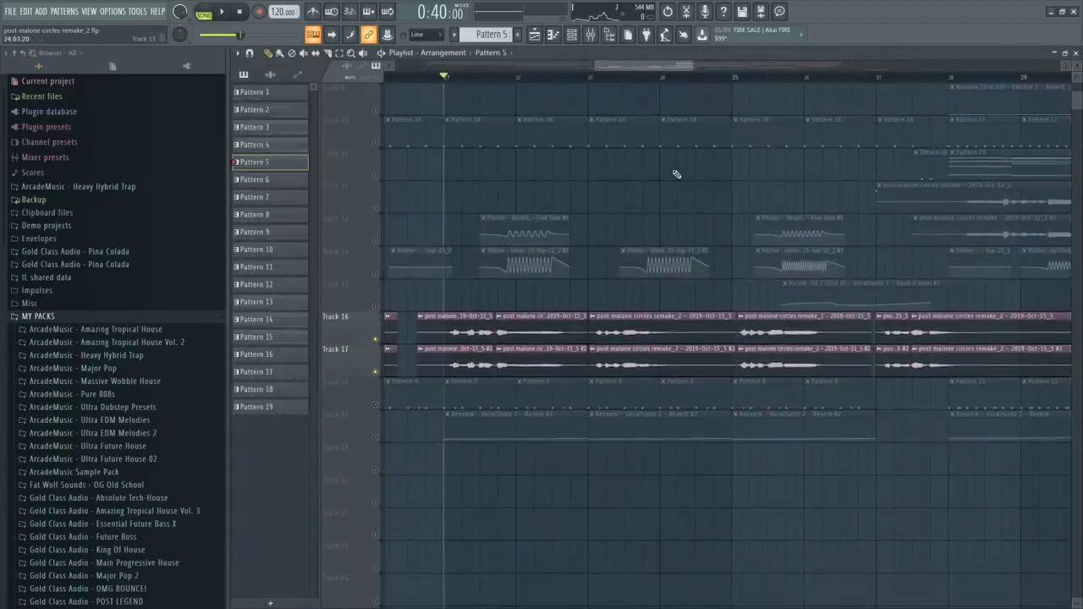
{"action": "left_click", "coordinate": [591, 35]}
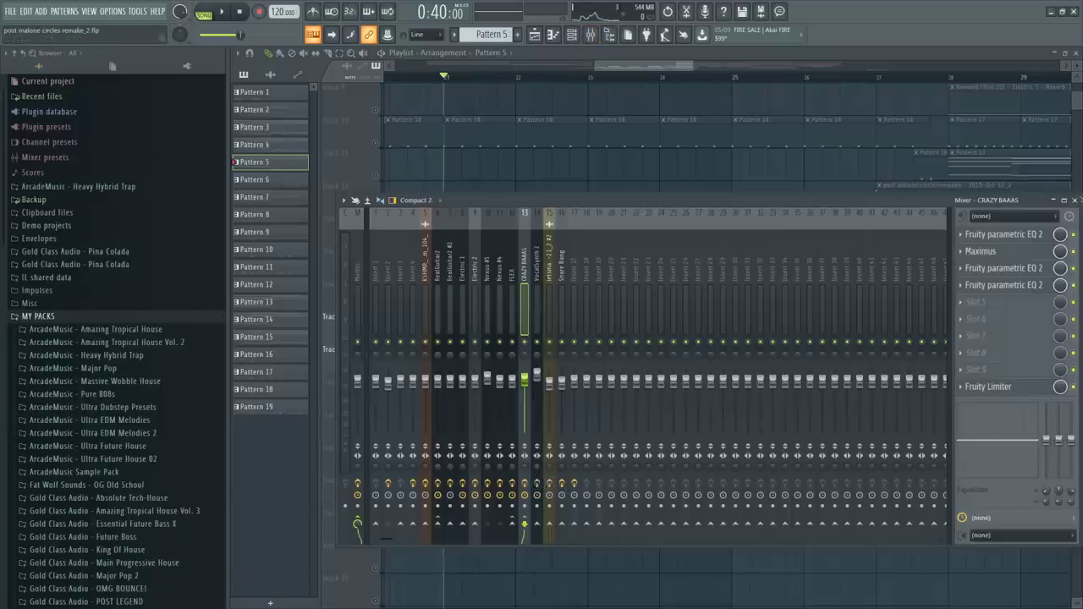
{"action": "left_click", "coordinate": [1074, 202]}
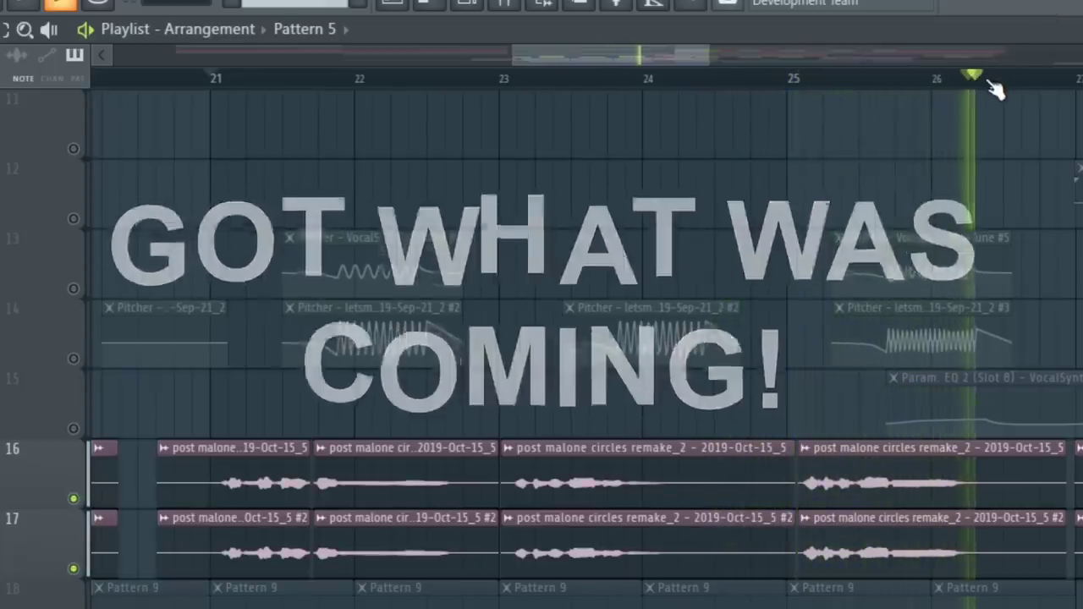
- Enable tracks 12 and 13 alongside tracks 16 and 17 while the song plays
{"action": "scroll", "coordinate": [988, 82], "scroll_direction": "down", "scroll_amount": 2}
{"action": "left_click", "coordinate": [73, 288]}
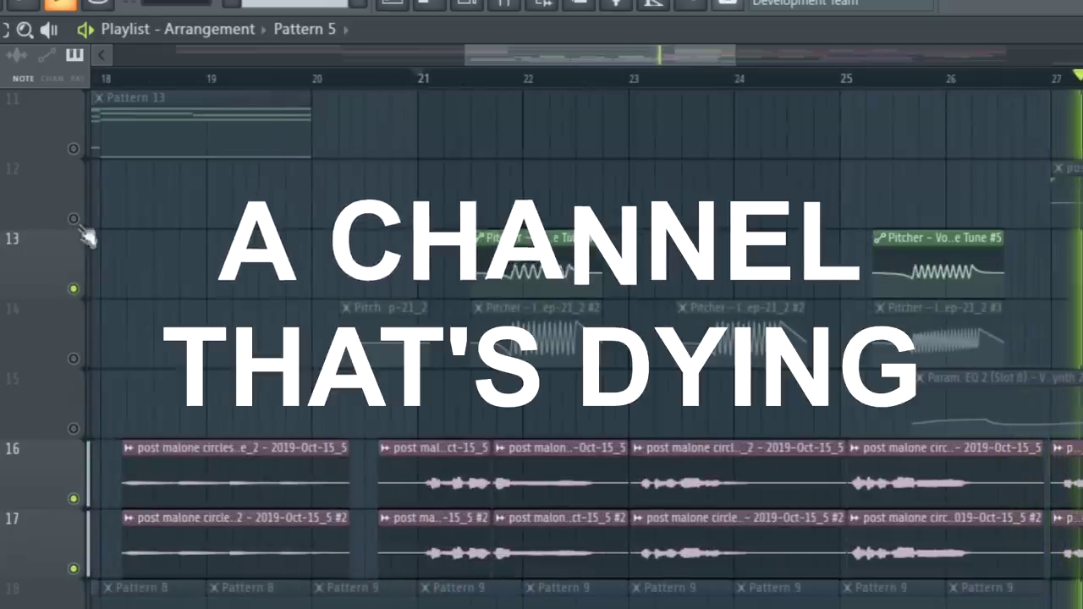
{"action": "left_click", "coordinate": [74, 219]}
- Follow the playback of the vocal clips on tracks 12 to 16 from about bar 27 past bar 35
{"action": "left_click_drag", "start_coordinate": [562, 52], "coordinate": [662, 65]}
{"action": "scroll", "coordinate": [844, 131], "scroll_direction": "up", "scroll_amount": 3}
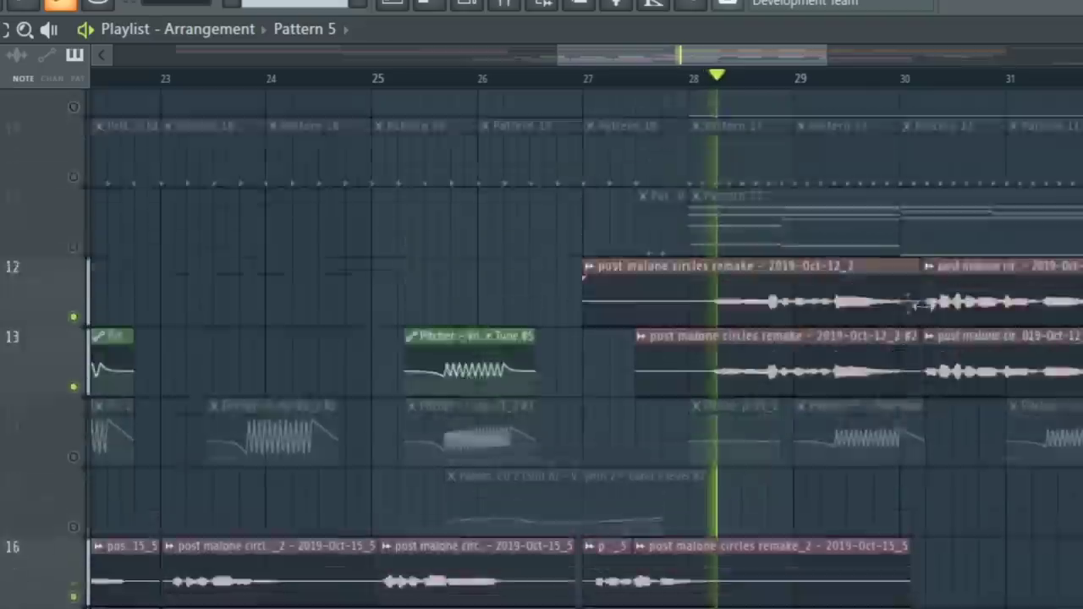
{"action": "left_click_drag", "start_coordinate": [795, 56], "coordinate": [834, 61]}
{"action": "scroll", "coordinate": [800, 81], "scroll_direction": "up", "scroll_amount": 2}
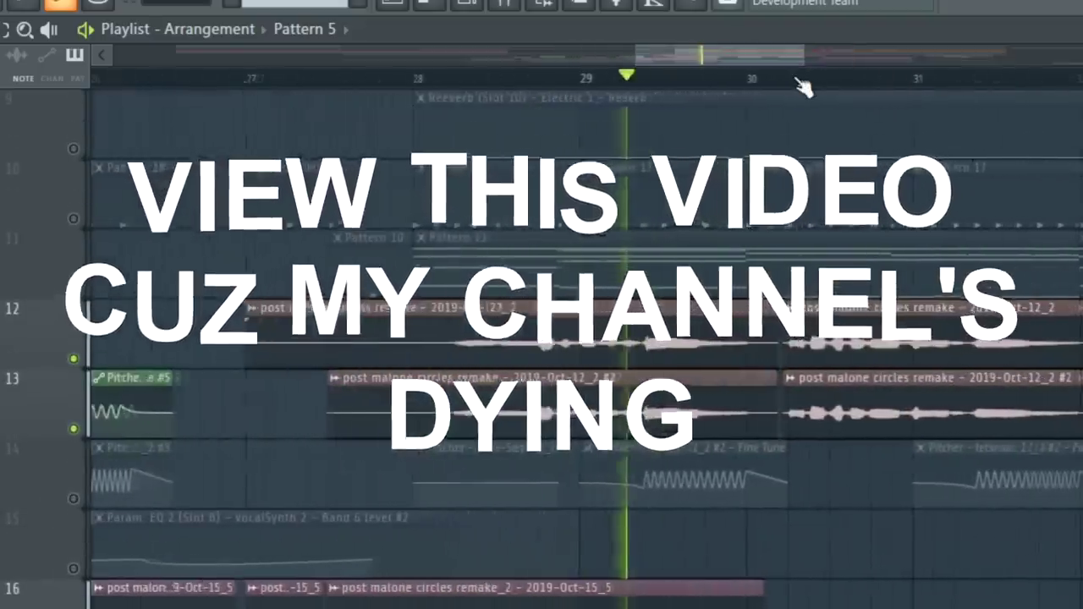
{"action": "scroll", "coordinate": [791, 58], "scroll_direction": "down", "scroll_amount": 2}
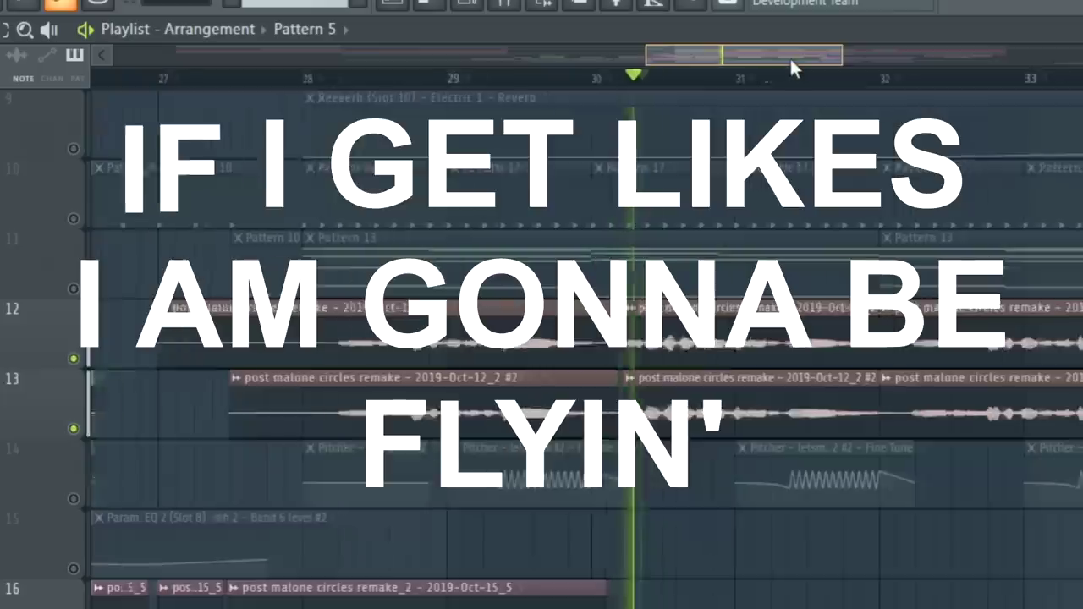
{"action": "left_click_drag", "start_coordinate": [801, 61], "coordinate": [824, 59]}
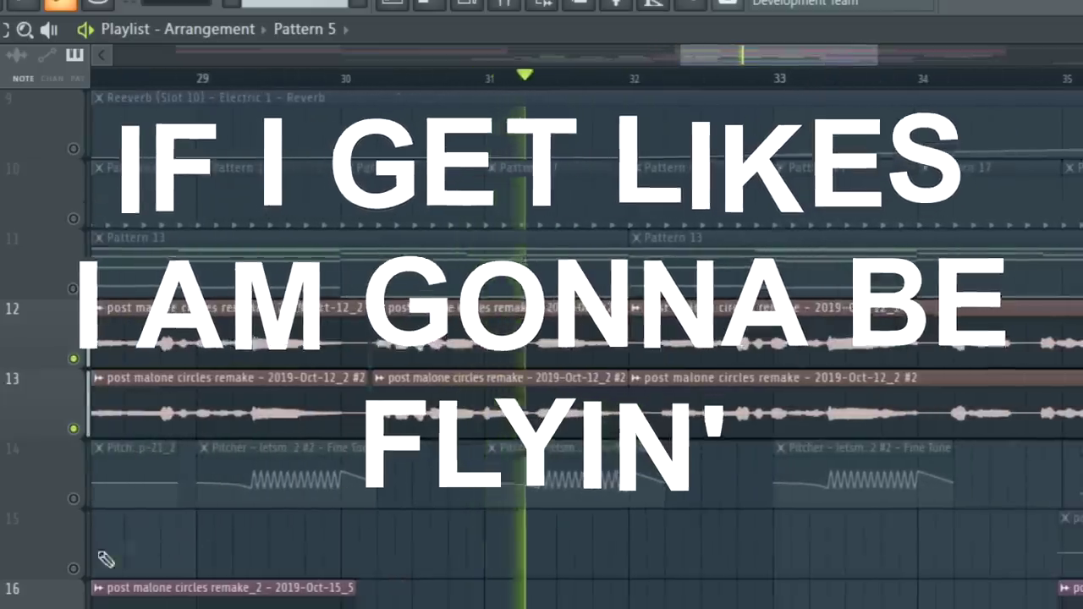
{"action": "left_click_drag", "start_coordinate": [770, 55], "coordinate": [785, 47]}
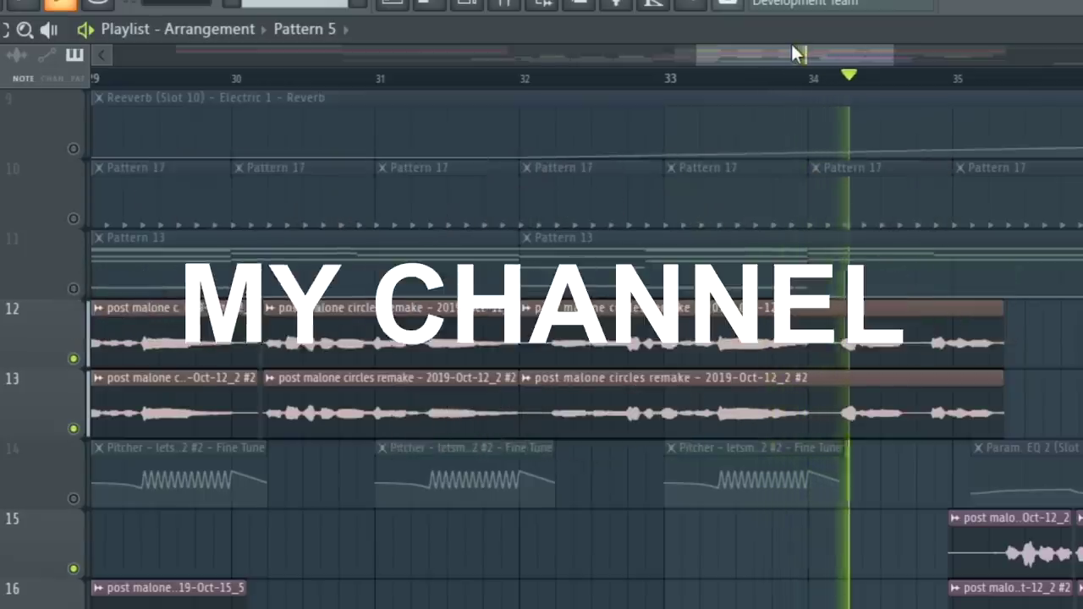
{"action": "left_click_drag", "start_coordinate": [805, 49], "coordinate": [903, 61]}
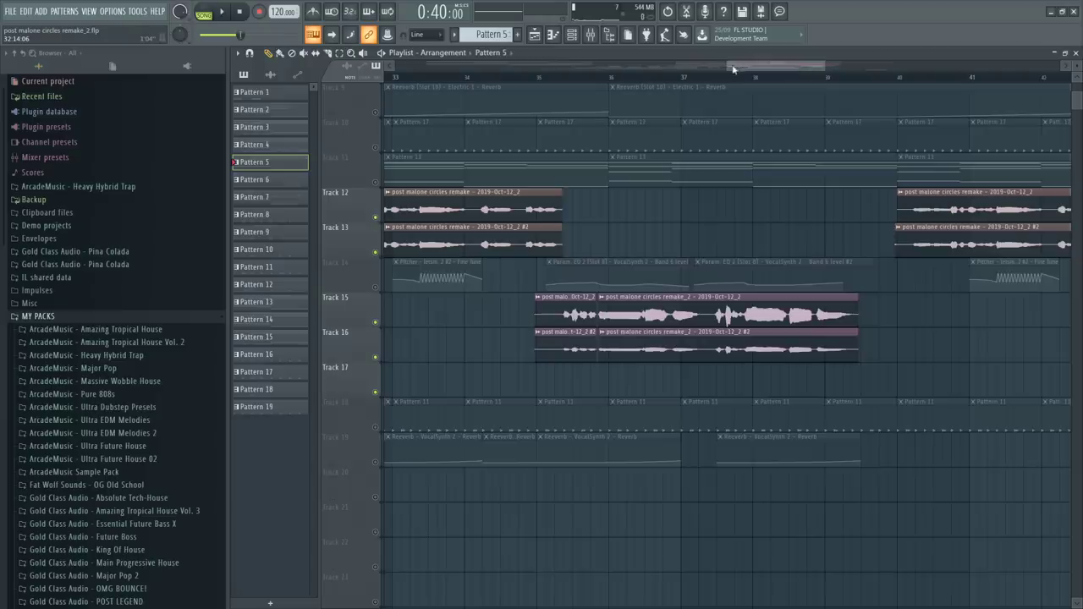
- Place the playhead shortly after bar 34 and play the transition from the track 12 and 13 vocals to those on tracks 15 and 16
{"action": "left_click_drag", "start_coordinate": [732, 69], "coordinate": [610, 80]}
{"action": "left_click", "coordinate": [807, 78]}
{"action": "scroll", "coordinate": [807, 79], "scroll_direction": "up", "scroll_amount": 2}
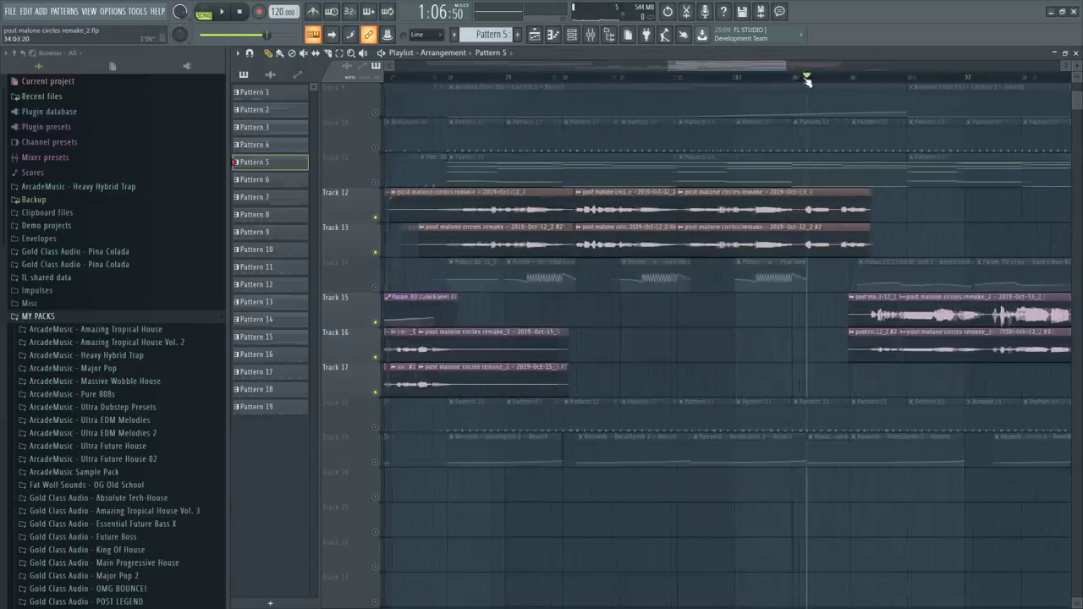
{"action": "scroll", "coordinate": [787, 76], "scroll_direction": "down", "scroll_amount": 4}
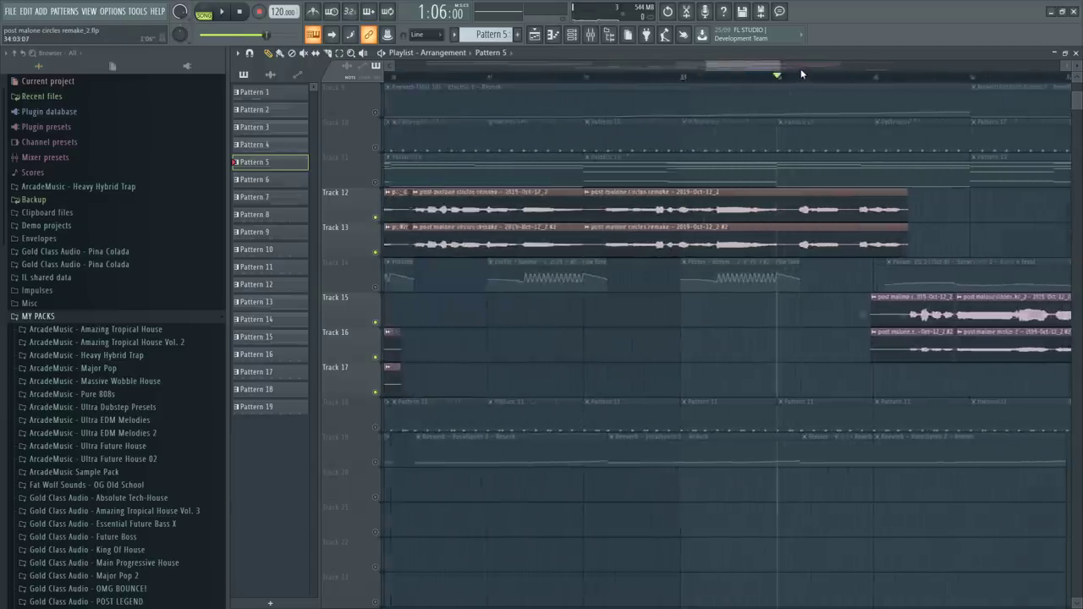
{"action": "left_click_drag", "start_coordinate": [724, 70], "coordinate": [716, 71]}
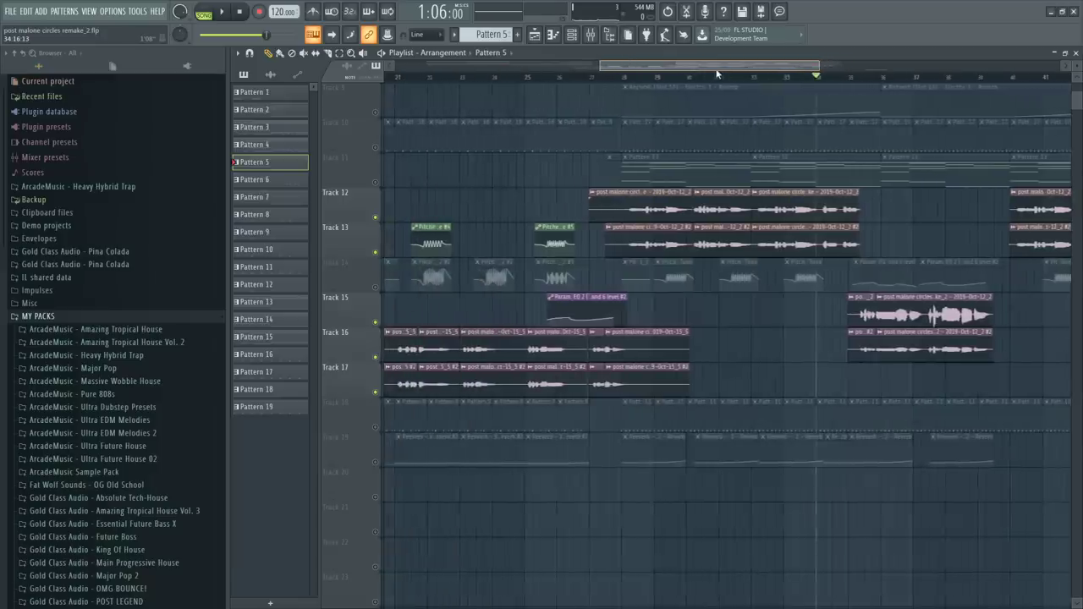
{"action": "scroll", "coordinate": [845, 83], "scroll_direction": "up", "scroll_amount": 3}
{"action": "left_click", "coordinate": [807, 78]}
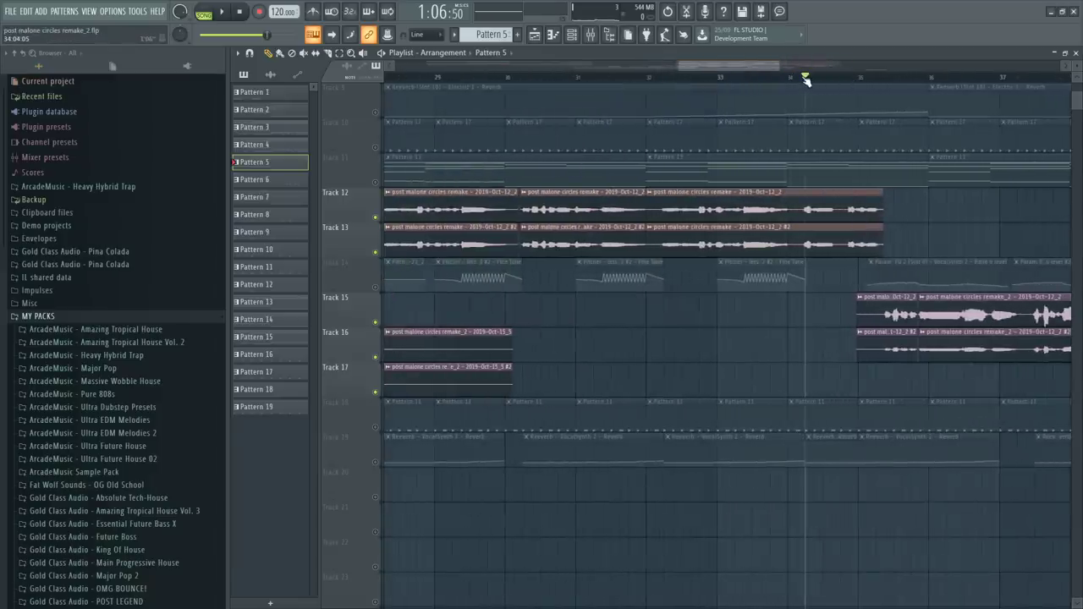
{"action": "key", "text": "space"}
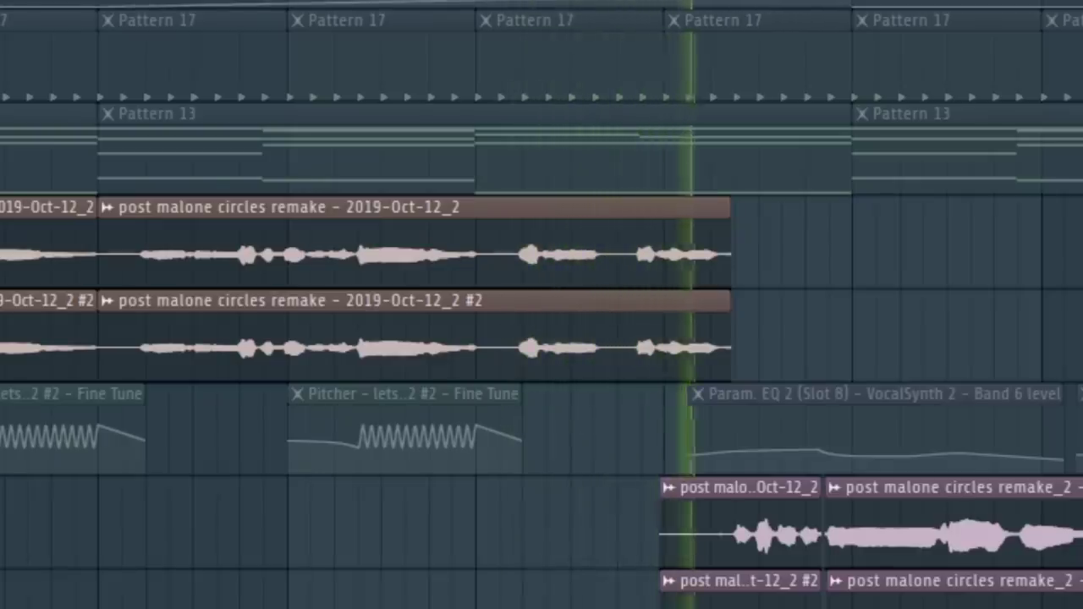
{"action": "key", "text": "space"}
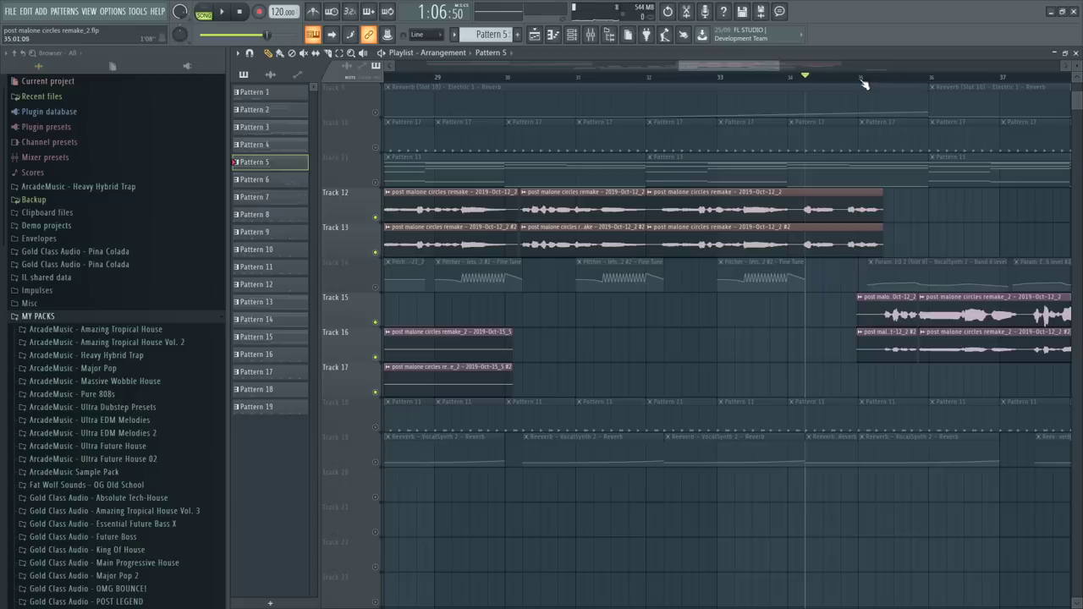
- Isolate the vocal tracks 15 and 16 and place the playhead at the start of their clips near bar 35
{"action": "scroll", "coordinate": [864, 83], "scroll_direction": "down", "scroll_amount": 1}
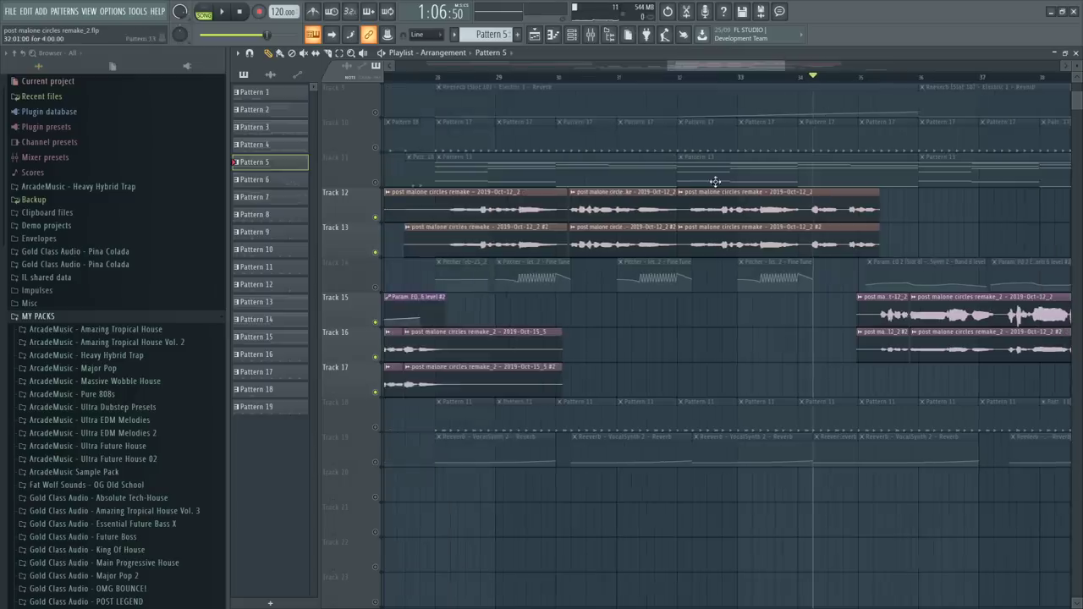
{"action": "right_click", "coordinate": [373, 294]}
{"action": "right_click", "coordinate": [376, 322]}
{"action": "left_click", "coordinate": [376, 357]}
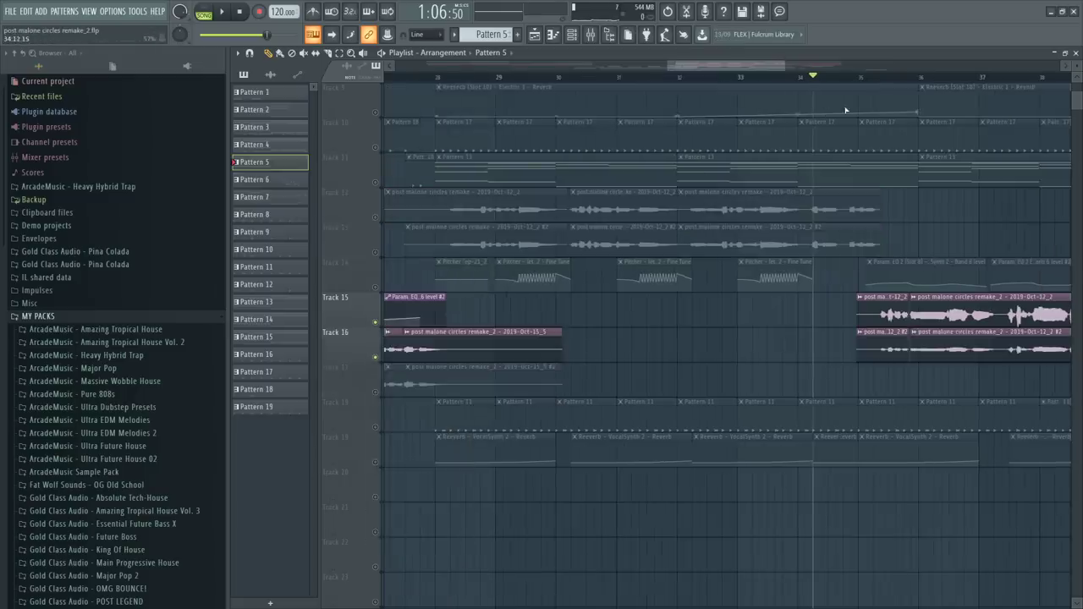
{"action": "left_click", "coordinate": [865, 77]}
{"action": "scroll", "coordinate": [846, 77], "scroll_direction": "right", "scroll_amount": 2}
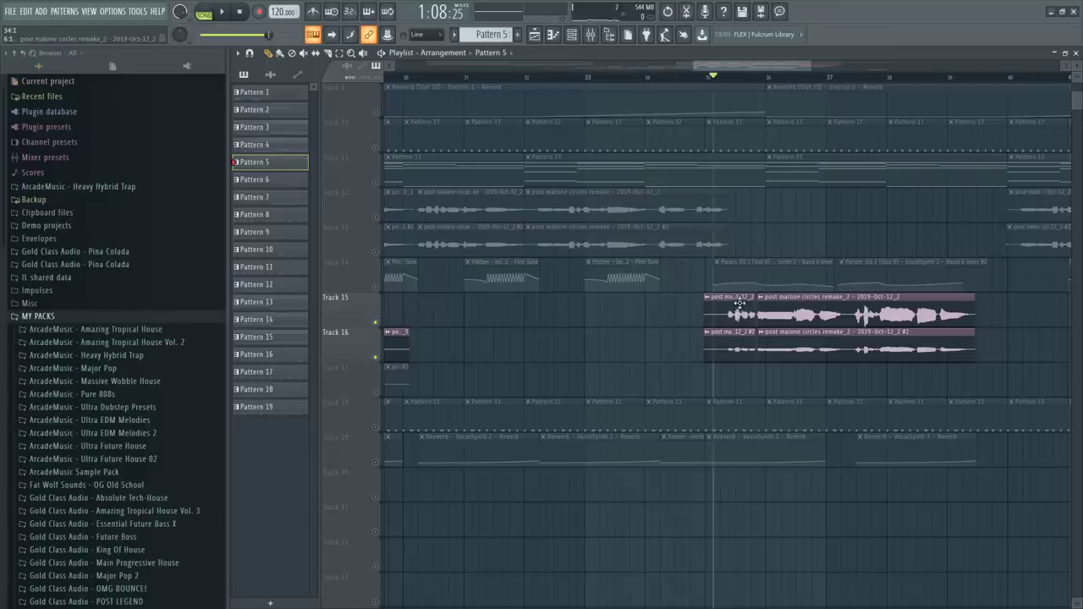
- Solo track 11, play its chords from bar 36, and select Pattern 13
{"action": "right_click", "coordinate": [375, 183]}
{"action": "left_click", "coordinate": [766, 78]}
{"action": "key", "text": "space"}
{"action": "scroll", "coordinate": [769, 79], "scroll_direction": "down", "scroll_amount": 1}
{"action": "scroll", "coordinate": [770, 80], "scroll_direction": "down", "scroll_amount": 2}
{"action": "key", "text": "space"}
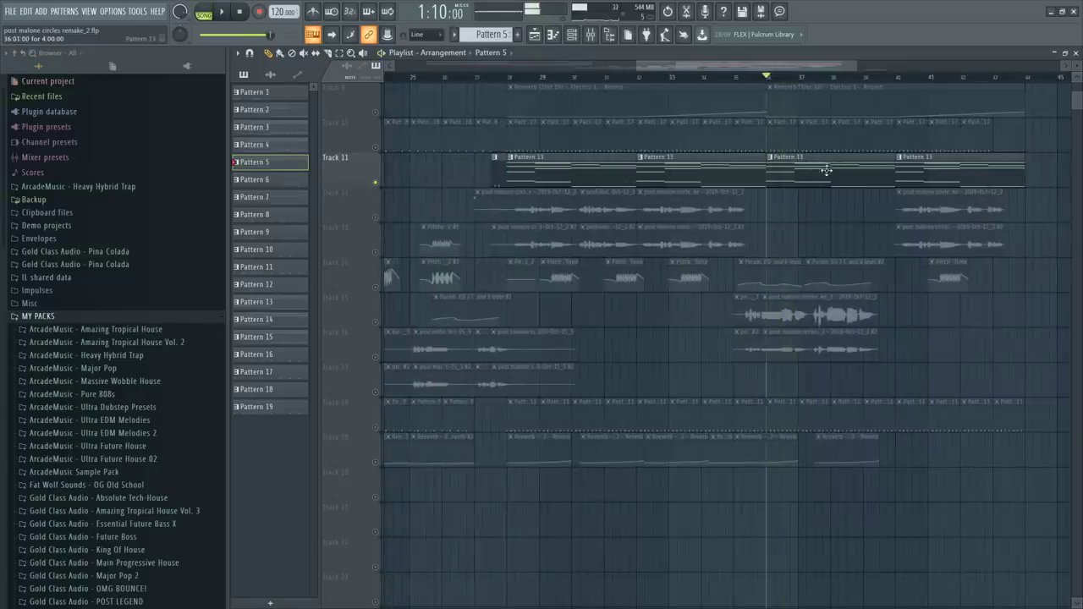
{"action": "key", "text": "space"}
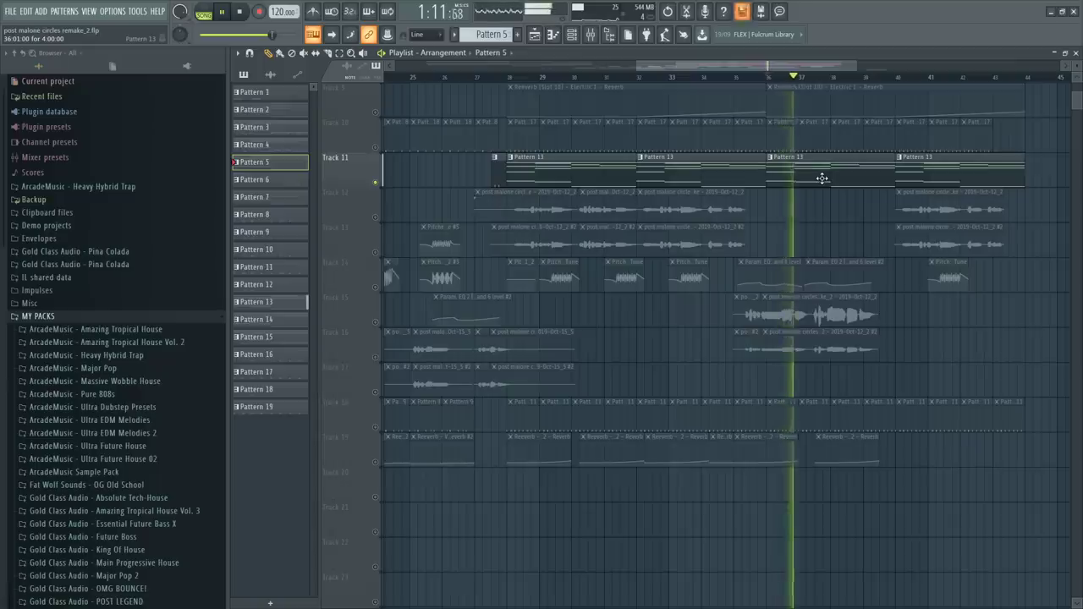
{"action": "key", "text": "space"}
{"action": "left_click", "coordinate": [811, 177]}
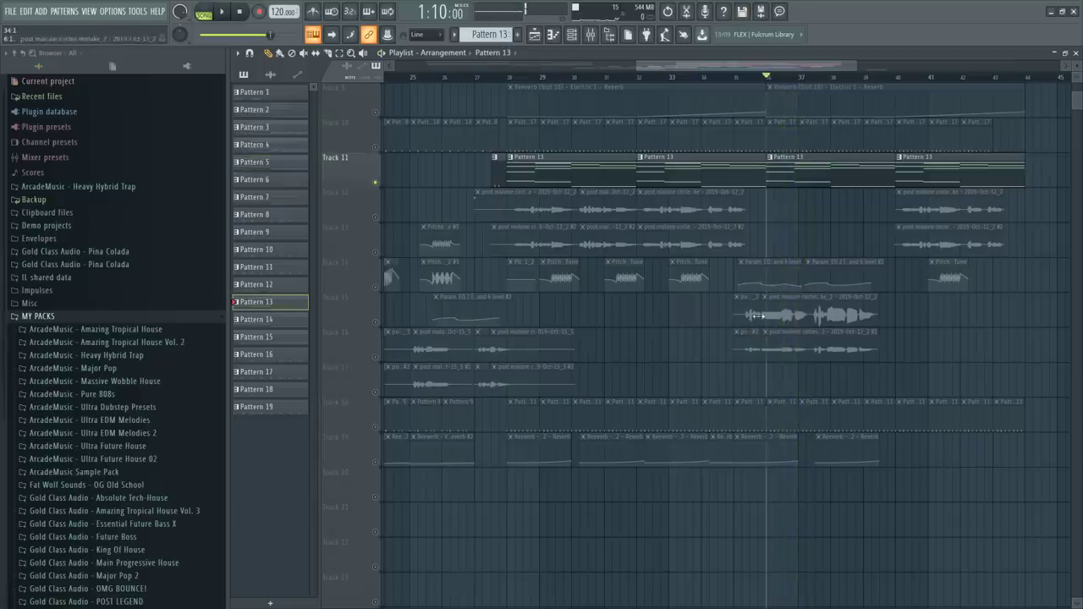
- Solo track 15, play its vocal from just after bar 35, and restore the other tracks after stopping playback
{"action": "left_click", "coordinate": [375, 320]}
{"action": "left_click", "coordinate": [739, 78]}
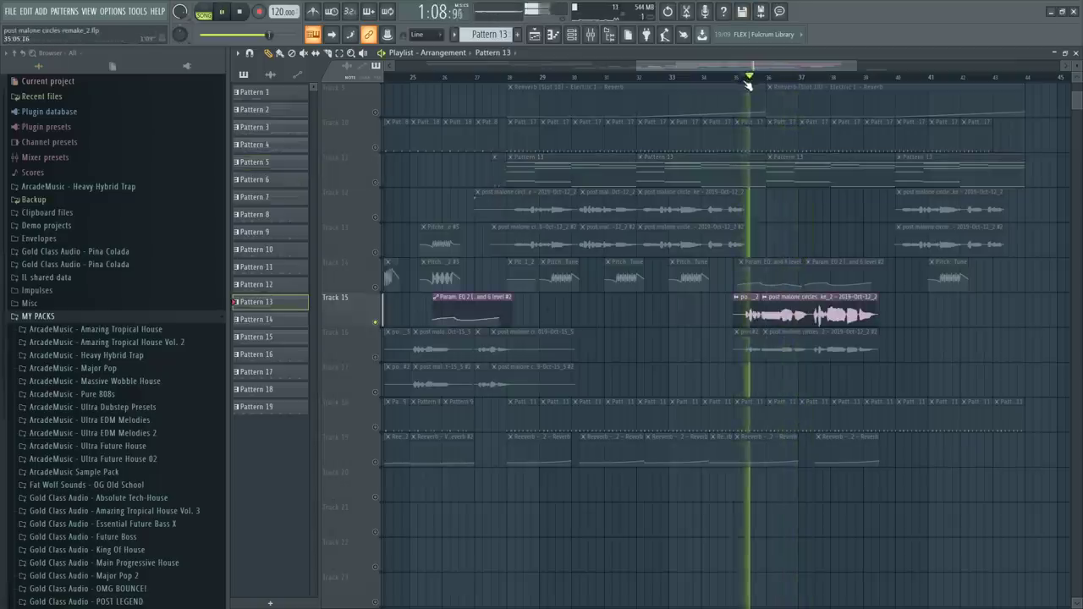
{"action": "left_click", "coordinate": [375, 323]}
{"action": "key", "text": "space"}
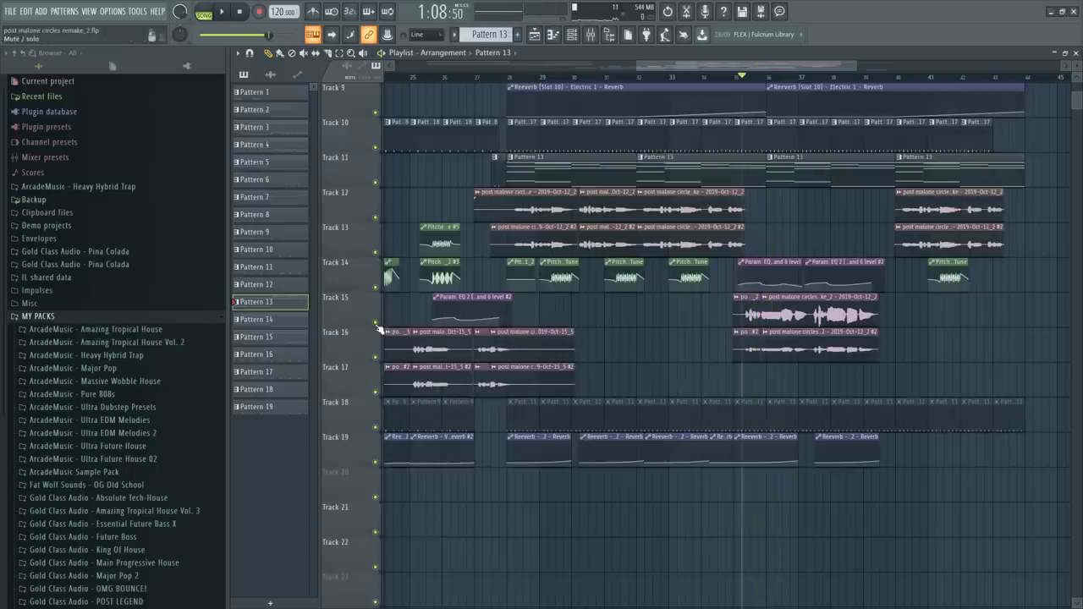
- Transpose the FLEX chords of Pattern 13 down three semitones in the piano roll, undo the change, and close the piano roll
{"action": "double_click", "coordinate": [786, 171]}
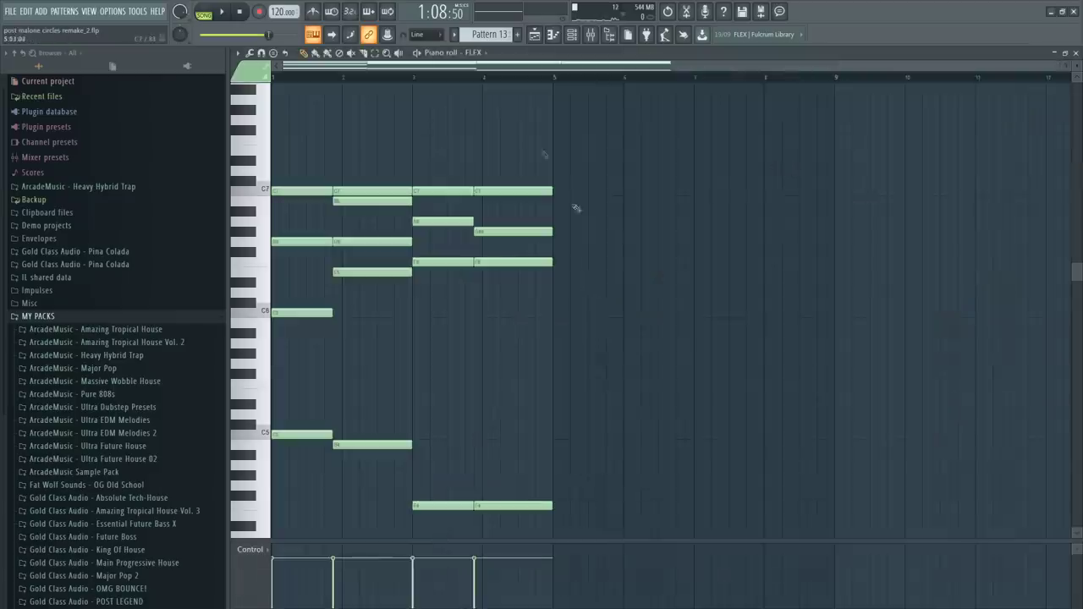
{"action": "key", "text": "Down"}
{"action": "key", "text": "Down"}
{"action": "key", "text": "Down"}
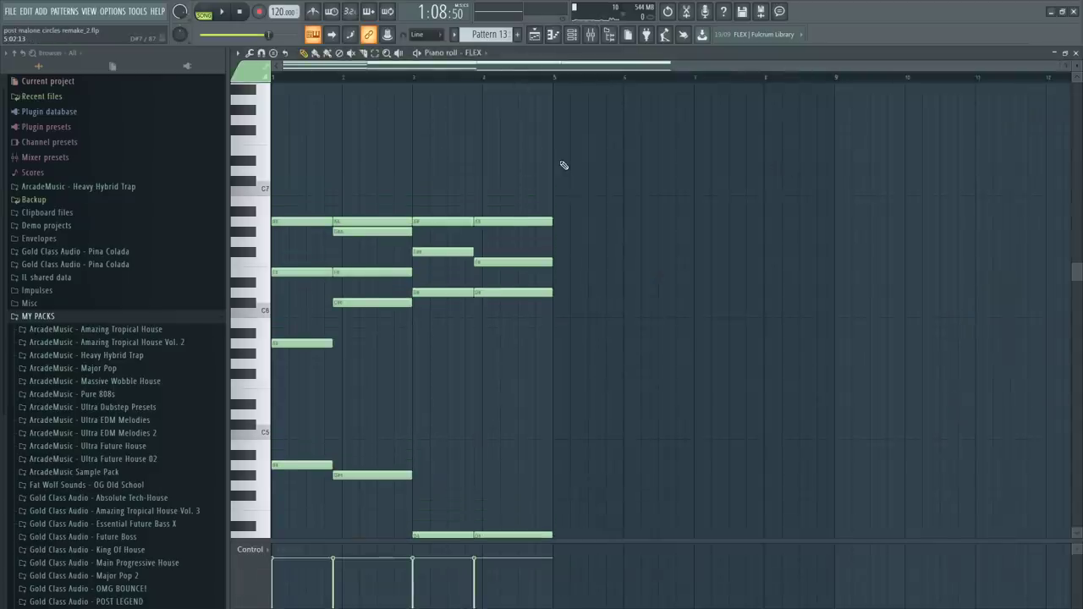
{"action": "key", "text": "ctrl+z"}
{"action": "key", "text": "Escape"}
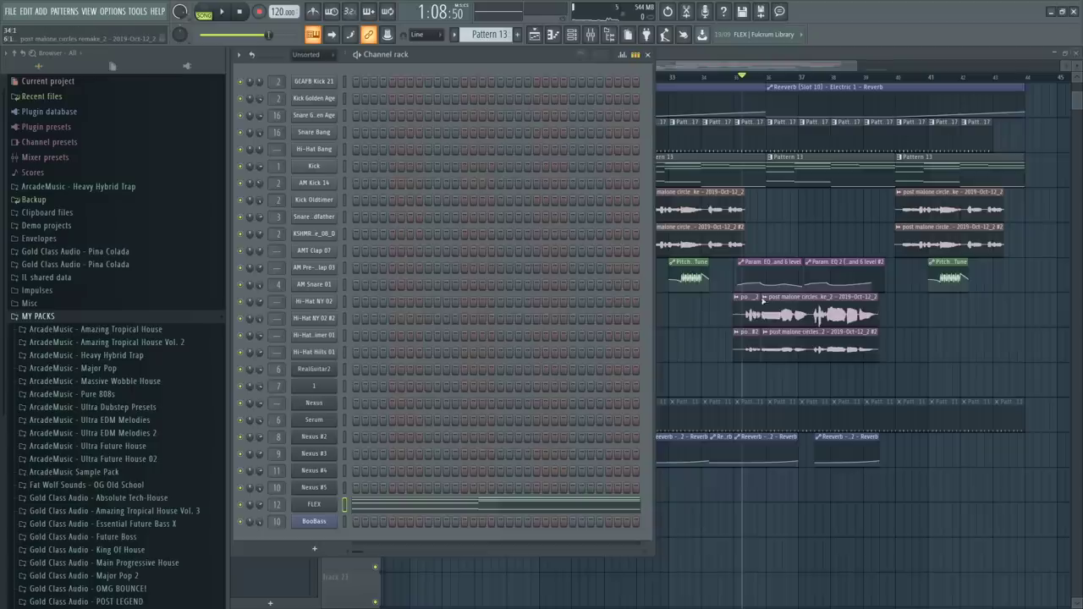
- Check the pitch and time-stretching settings of the vocal clip on track 15, and play that track soloed
{"action": "double_click", "coordinate": [772, 314]}
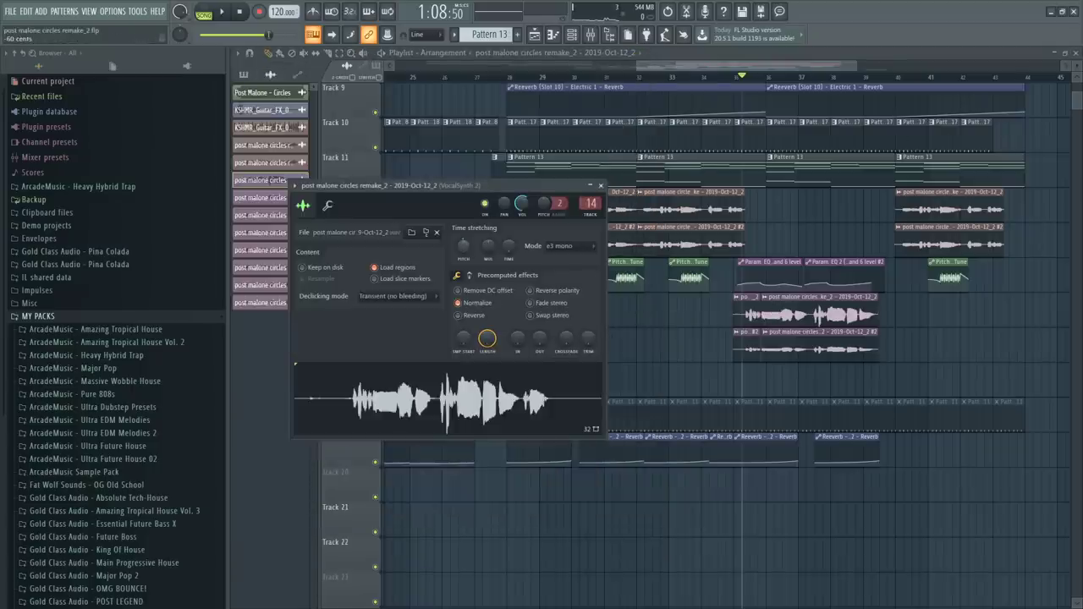
{"action": "left_click", "coordinate": [600, 186]}
{"action": "right_click", "coordinate": [375, 322]}
{"action": "key", "text": "space"}
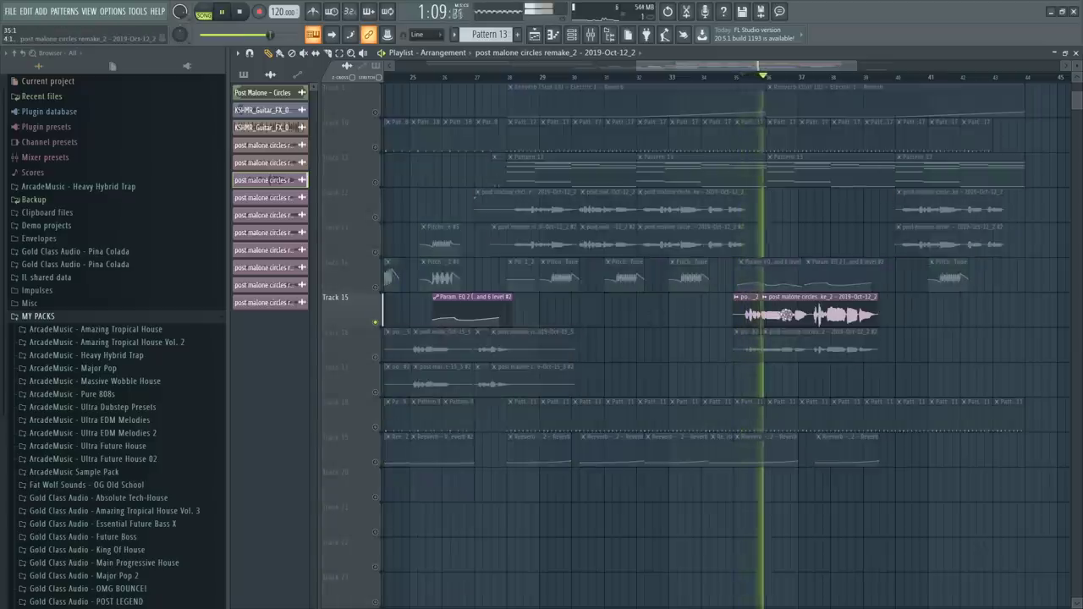
- In the track 15 vocal clip's settings, switch the time-stretching mode to e3 generic and return it to e3 mono
{"action": "double_click", "coordinate": [799, 314]}
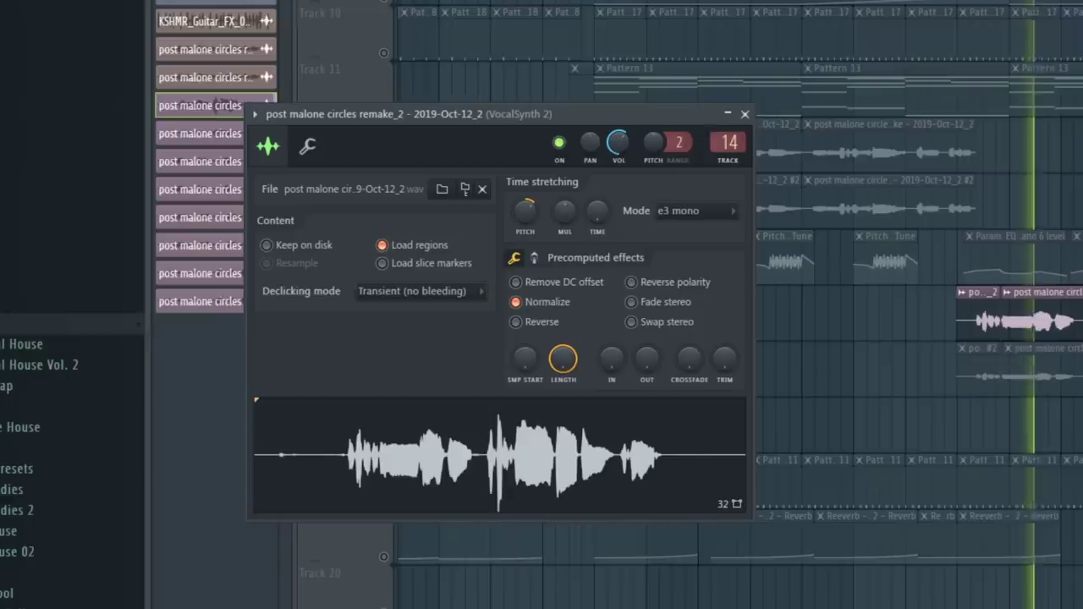
{"action": "key", "text": "space"}
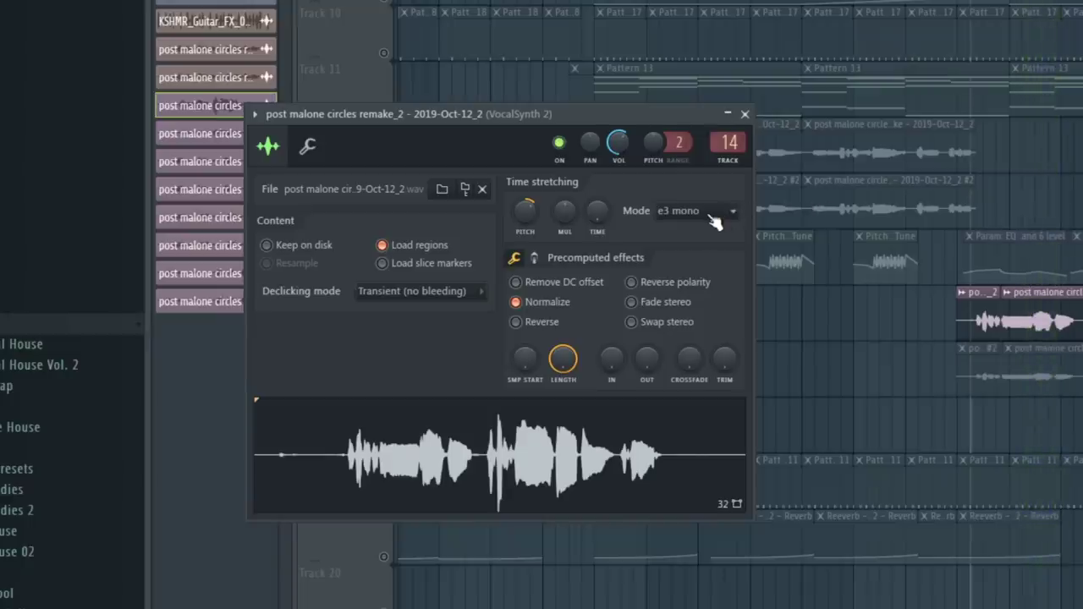
{"action": "left_click", "coordinate": [719, 218]}
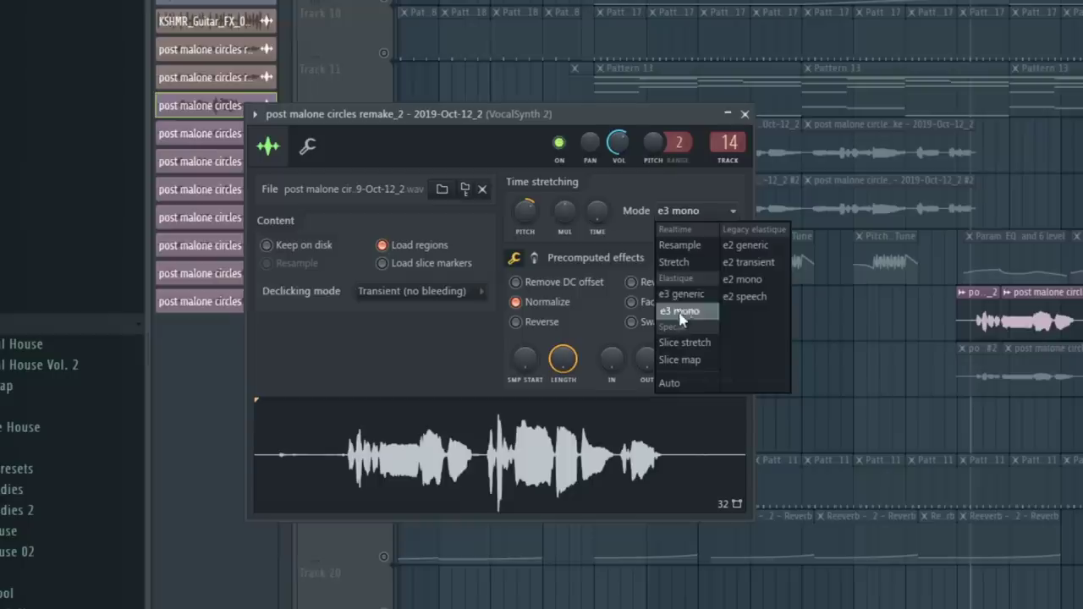
{"action": "left_click", "coordinate": [702, 296]}
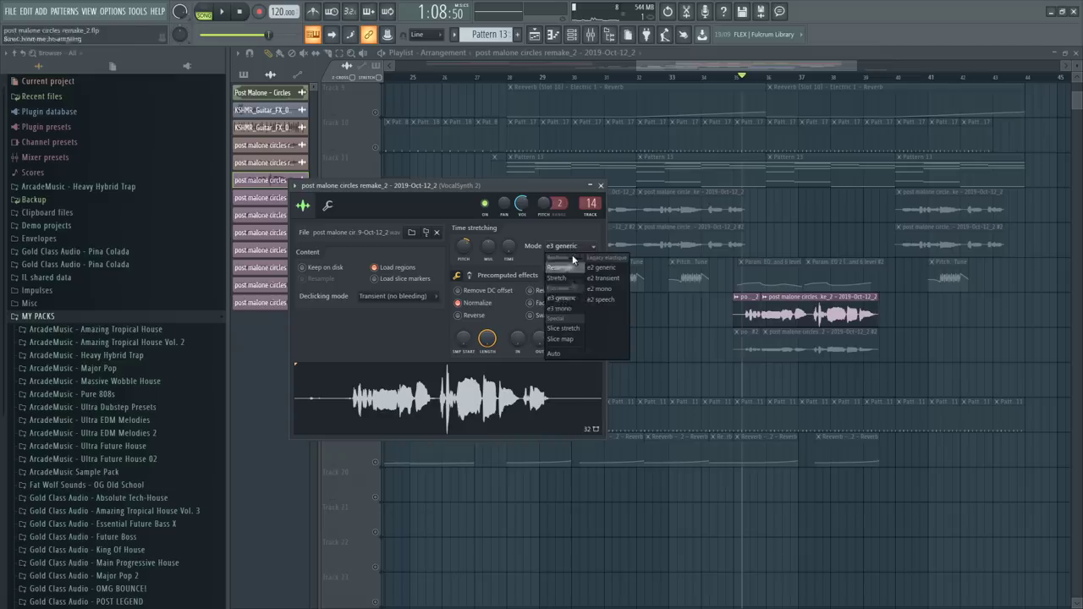
{"action": "left_click", "coordinate": [563, 306]}
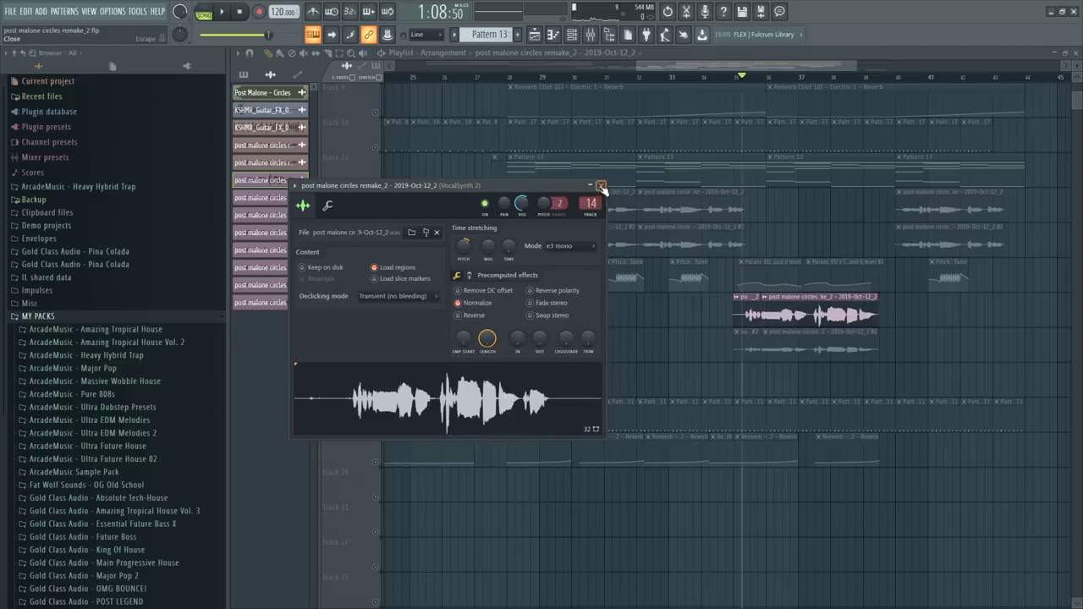
- Close the vocal clip's settings and bring back all tracks by ending the solo on track 15
{"action": "left_click", "coordinate": [600, 185]}
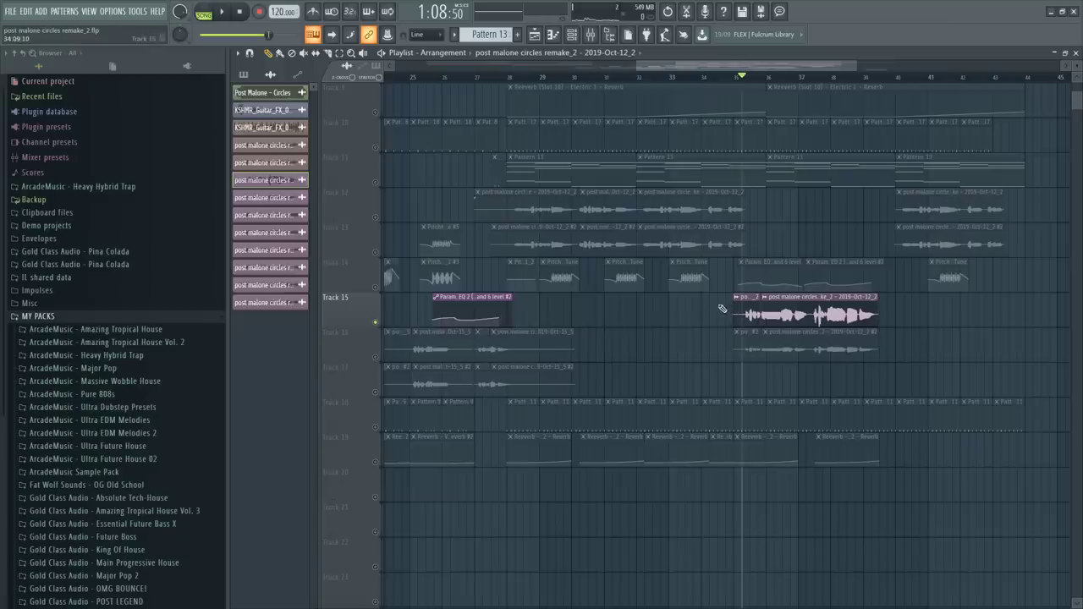
{"action": "right_click", "coordinate": [375, 321]}
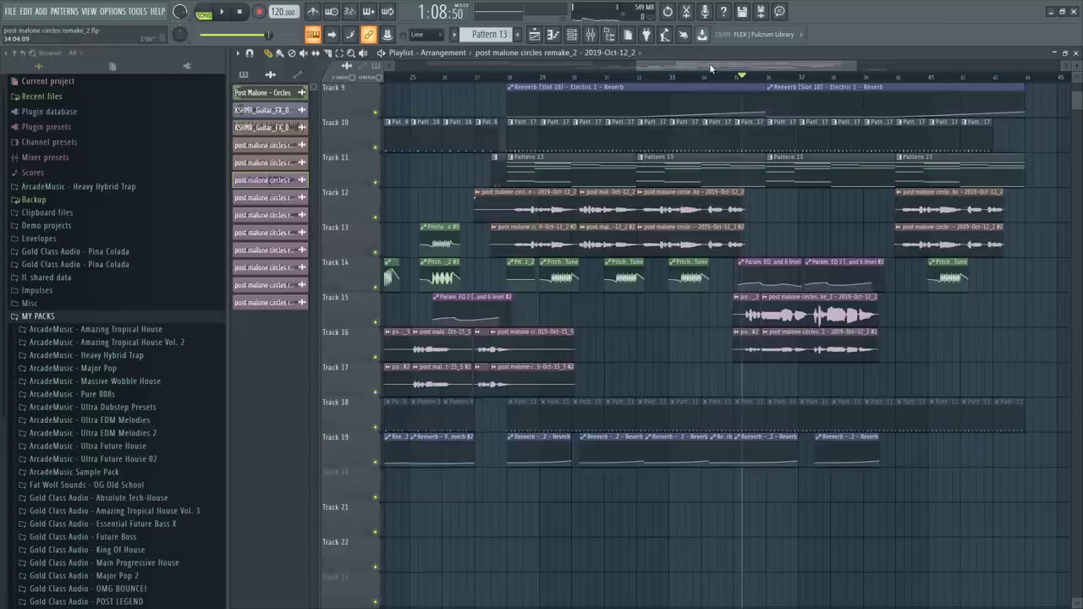
- Move the playhead to bar 21, play the section with all tracks, and stop playback
{"action": "left_click_drag", "start_coordinate": [709, 63], "coordinate": [625, 62]}
{"action": "left_click", "coordinate": [534, 77]}
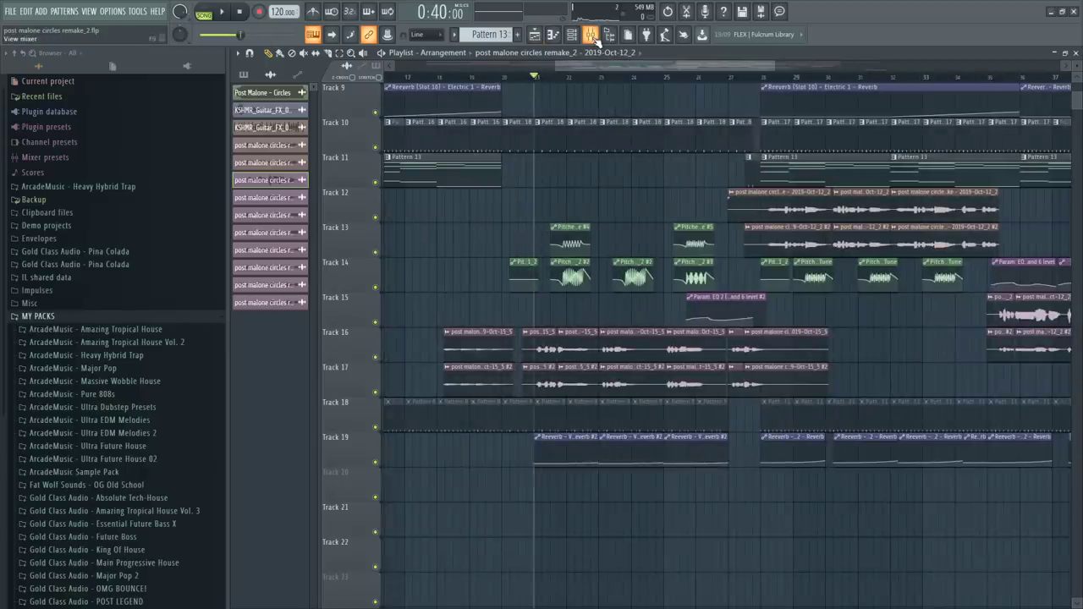
{"action": "scroll", "coordinate": [630, 180], "scroll_direction": "up", "scroll_amount": 3}
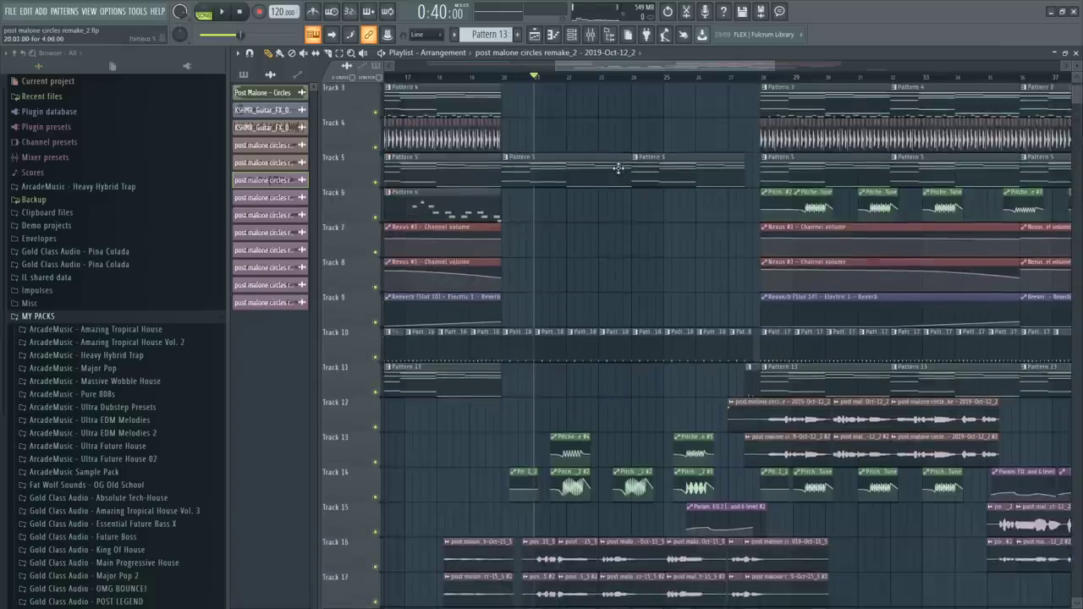
{"action": "key", "text": "space"}
{"action": "scroll", "coordinate": [630, 179], "scroll_direction": "down", "scroll_amount": 1}
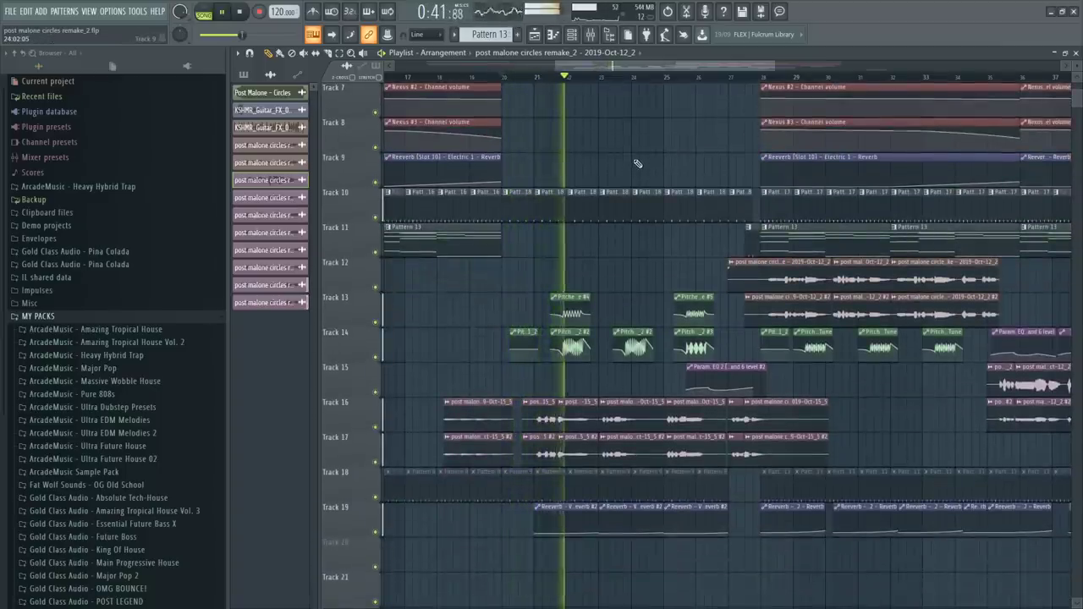
{"action": "key", "text": "space"}
{"action": "key", "text": "F9"}
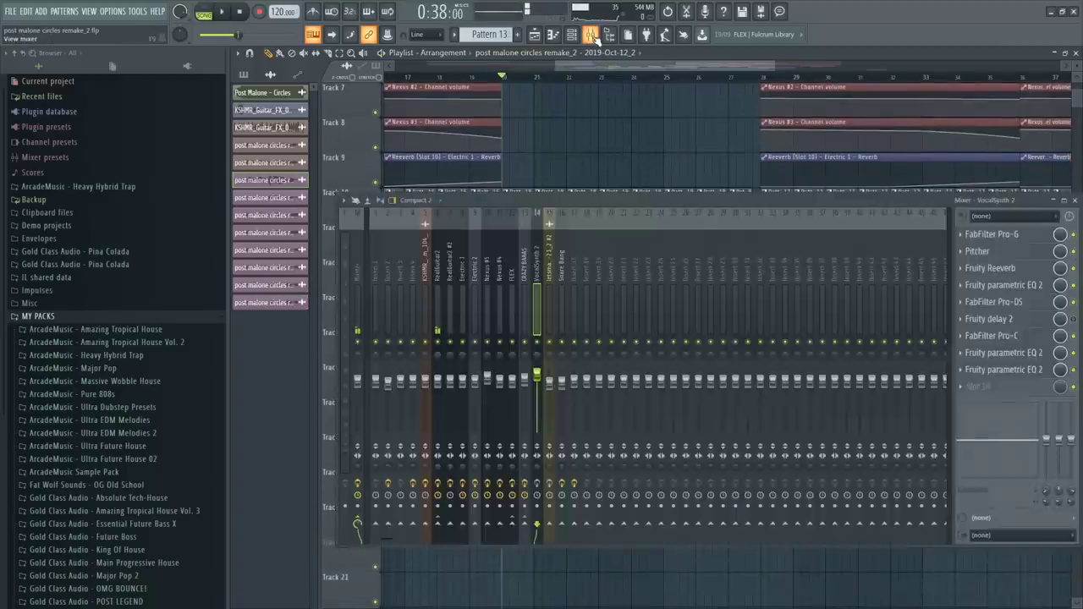
{"action": "key", "text": "F9"}
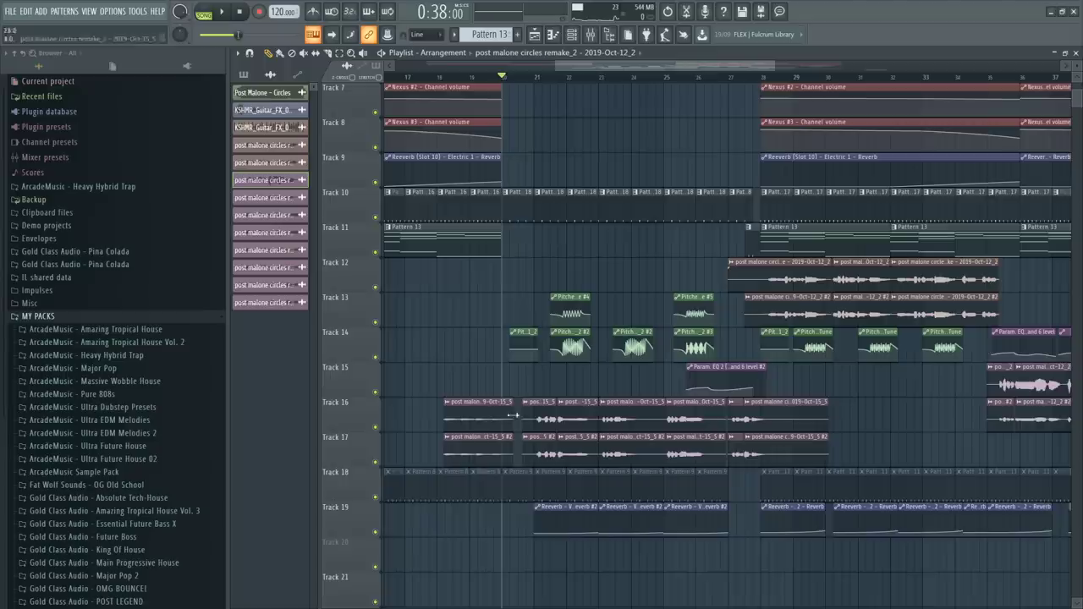
- Mute track 17 and open the mixer, moving it down clear of the upper playlist tracks
{"action": "left_click", "coordinate": [377, 463]}
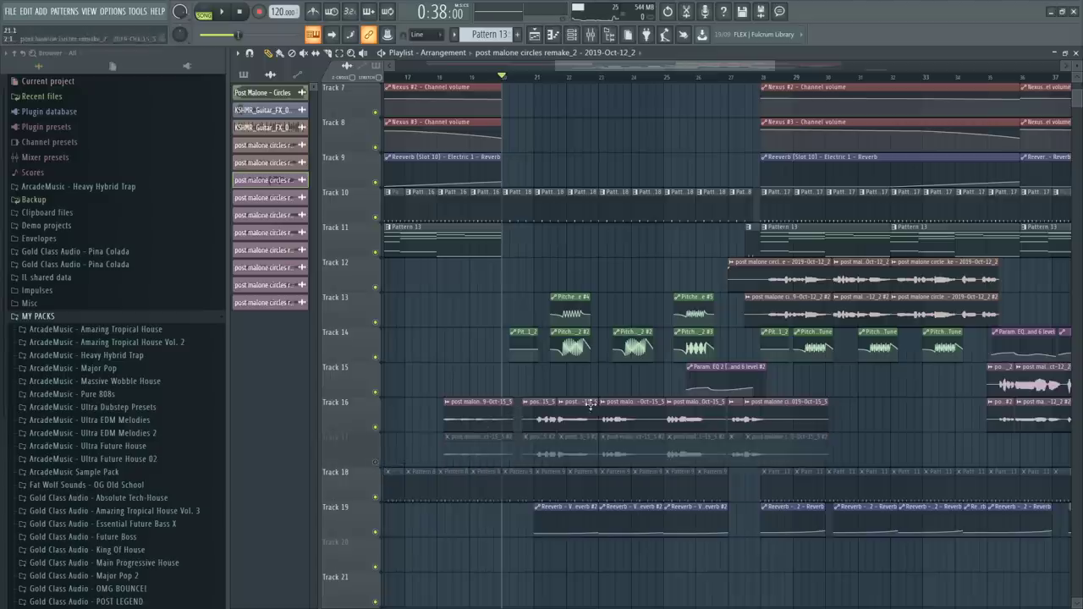
{"action": "key", "text": "F9"}
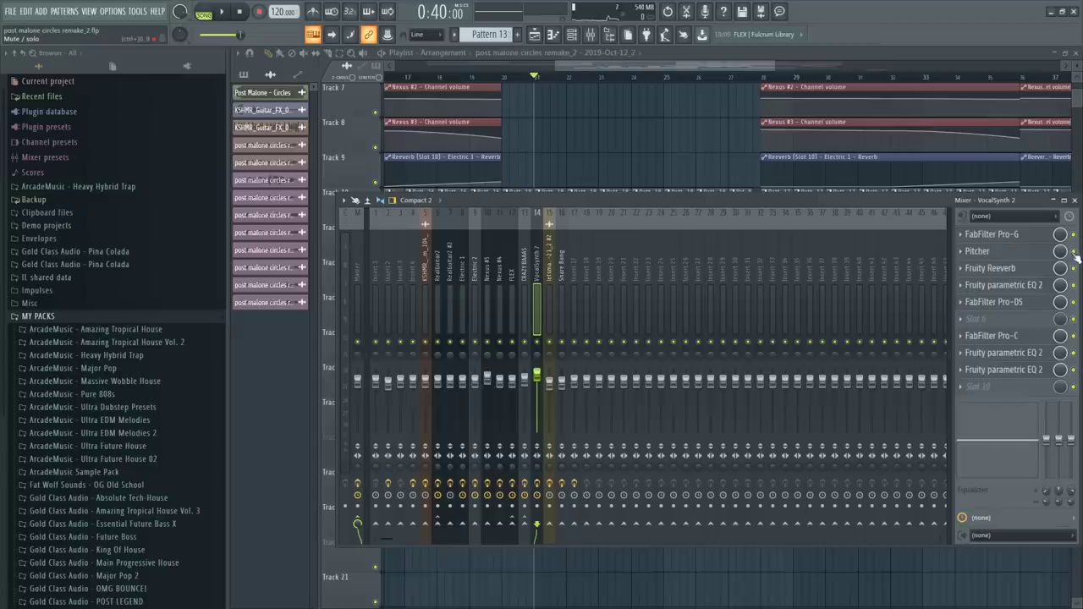
{"action": "left_click_drag", "start_coordinate": [871, 209], "coordinate": [798, 465]}
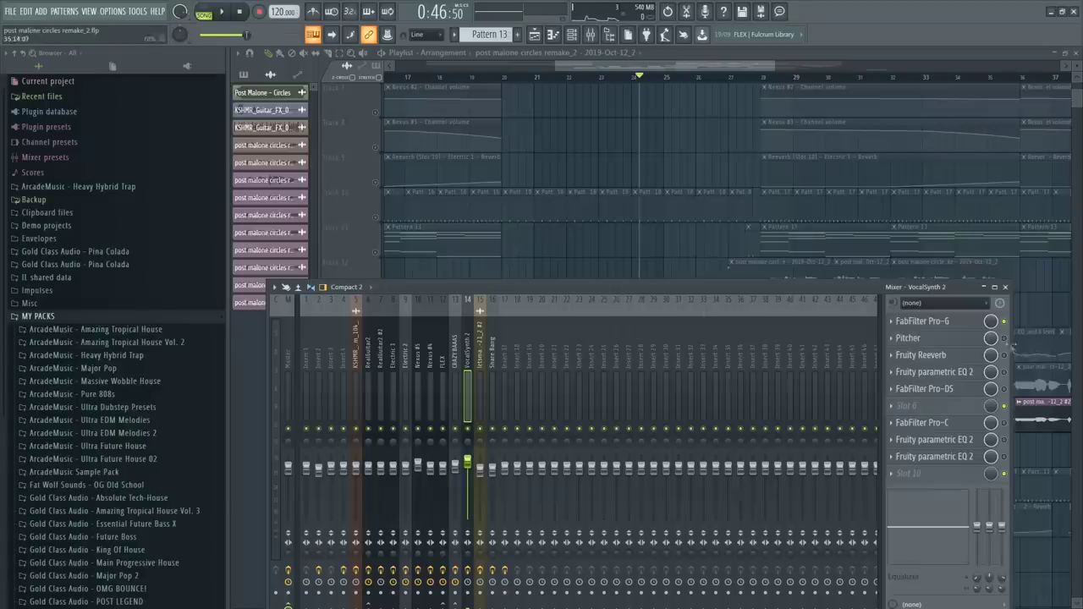
- Return the playhead to bar 21 and open Pitcher on the VocalSynth 2 mixer insert
{"action": "left_click", "coordinate": [943, 339]}
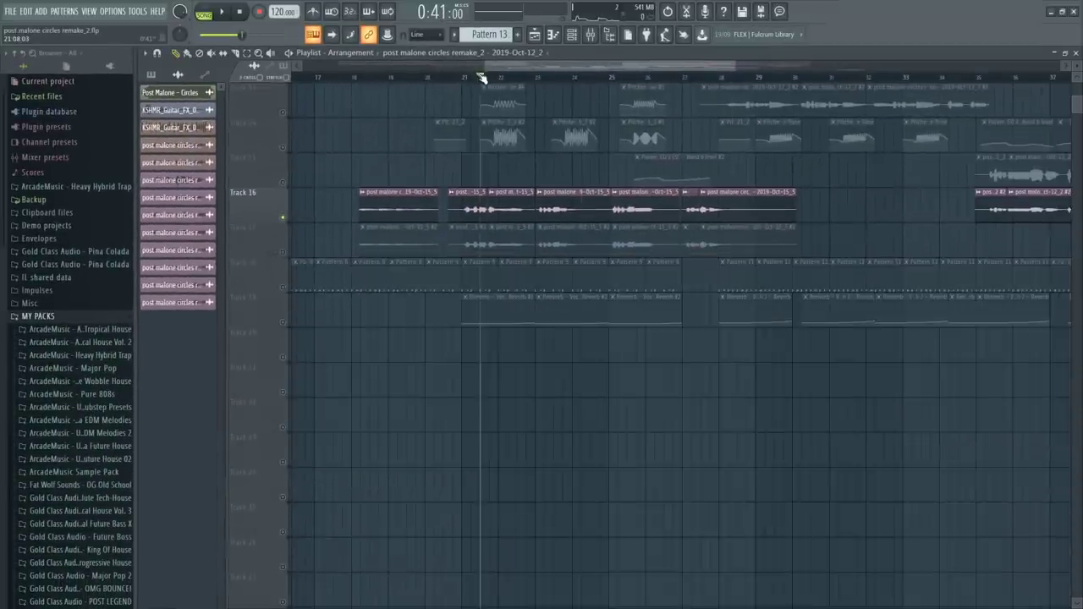
{"action": "left_click_drag", "start_coordinate": [488, 66], "coordinate": [484, 66]}
{"action": "left_click", "coordinate": [481, 77]}
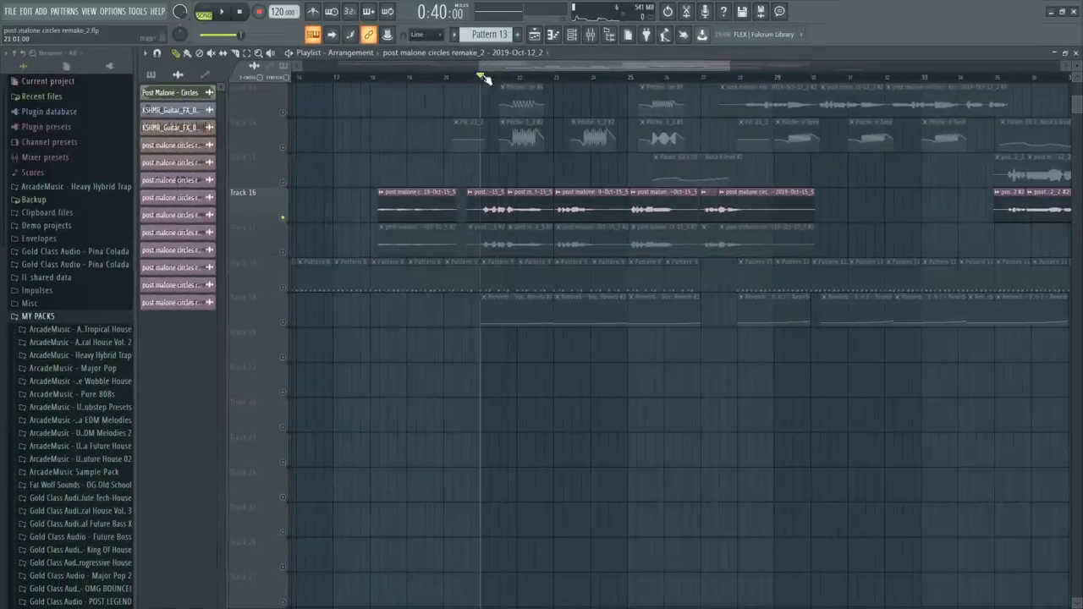
{"action": "left_click", "coordinate": [591, 38]}
{"action": "left_click", "coordinate": [982, 312]}
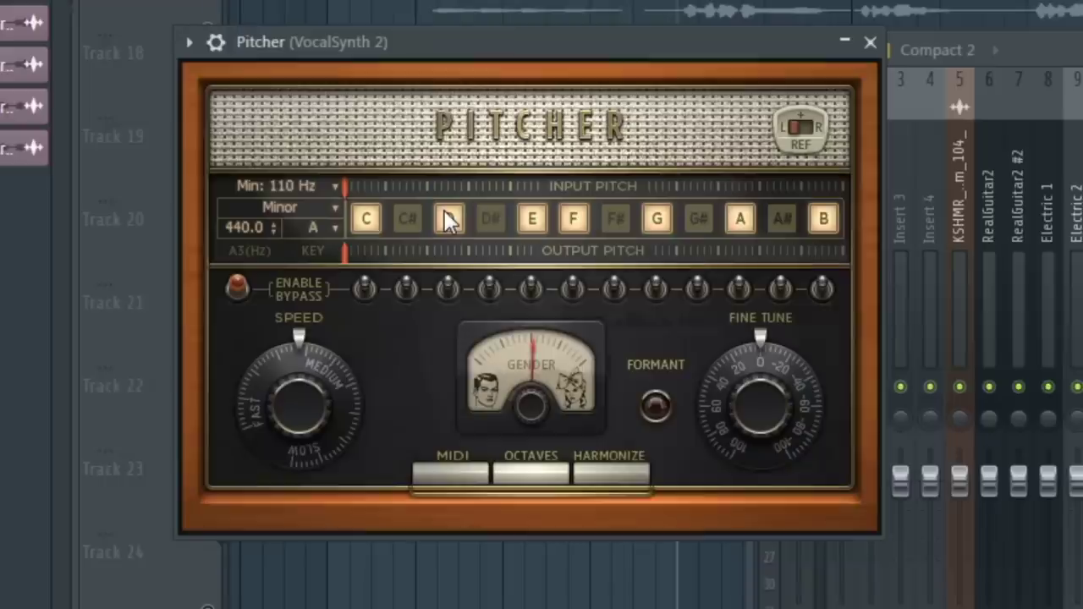
- Change Pitcher's key to G# with the Minor scale and audition the track 16 vocal through it
{"action": "left_click", "coordinate": [314, 228]}
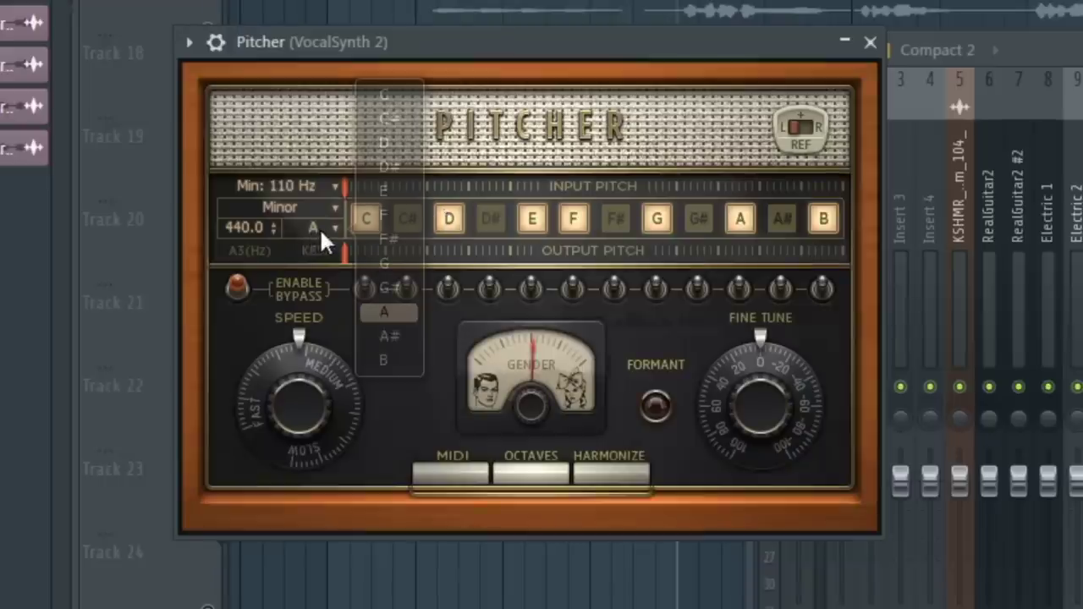
{"action": "left_click", "coordinate": [399, 288]}
{"action": "key", "text": "space"}
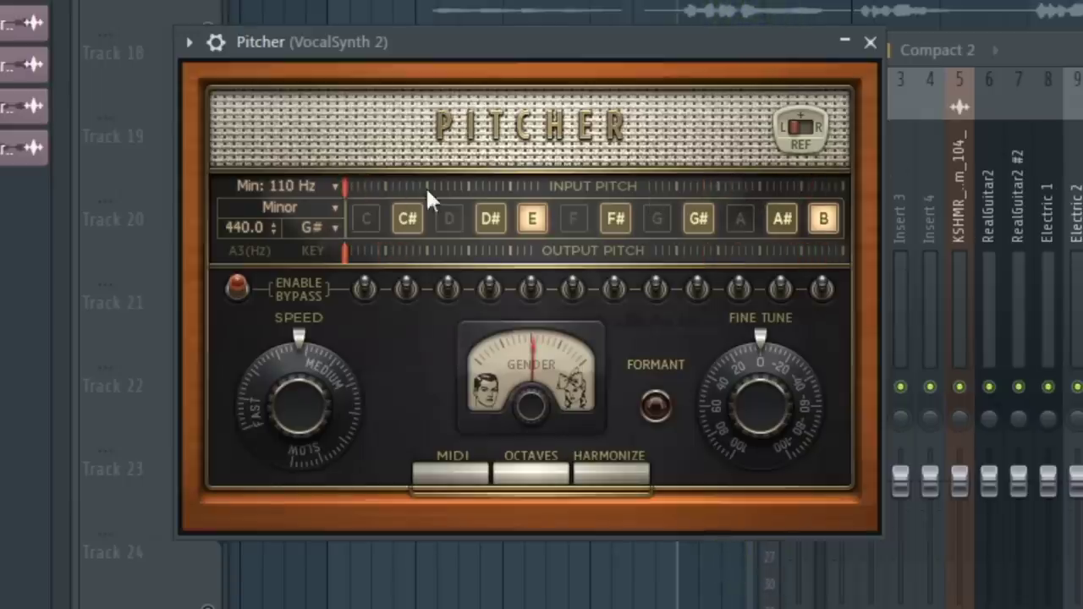
- Set Pitcher's key to A with the Minor scale, play the track 16 vocal through it, and stop playback
{"action": "left_click", "coordinate": [334, 230]}
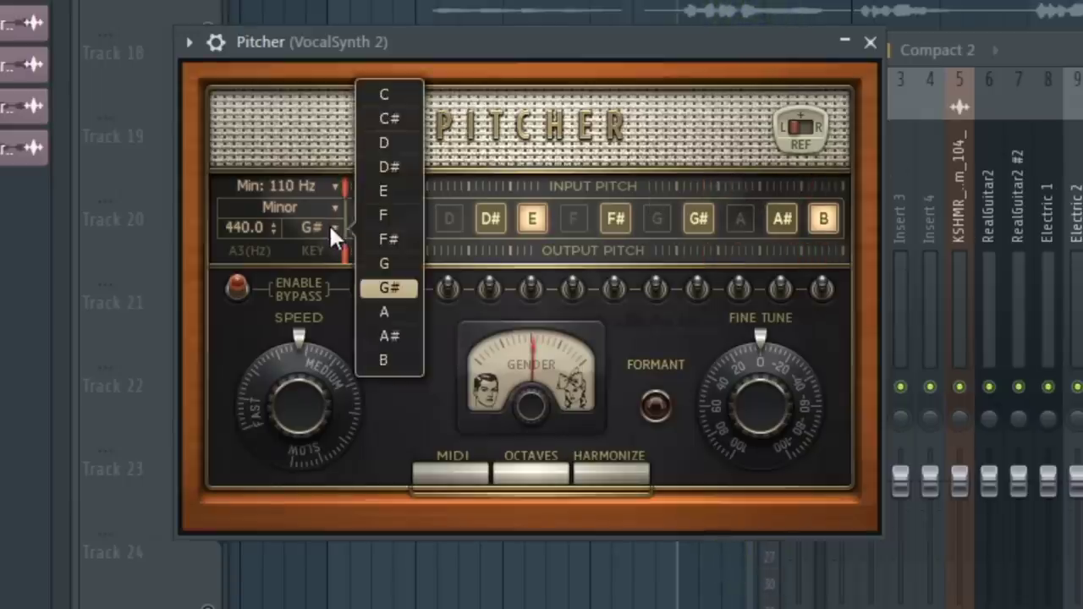
{"action": "left_click", "coordinate": [394, 311]}
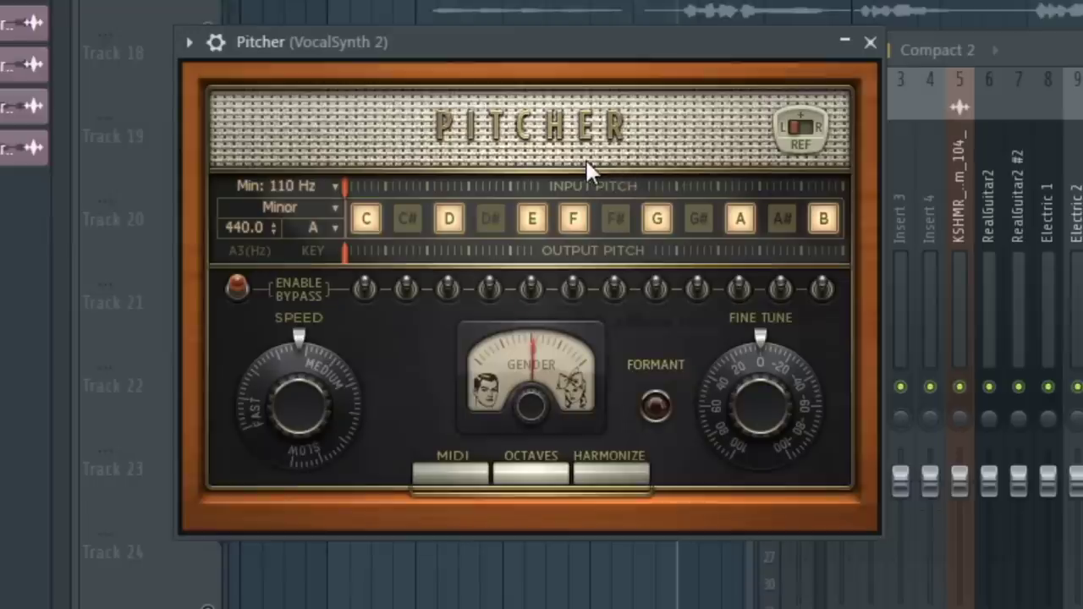
{"action": "key", "text": "space"}
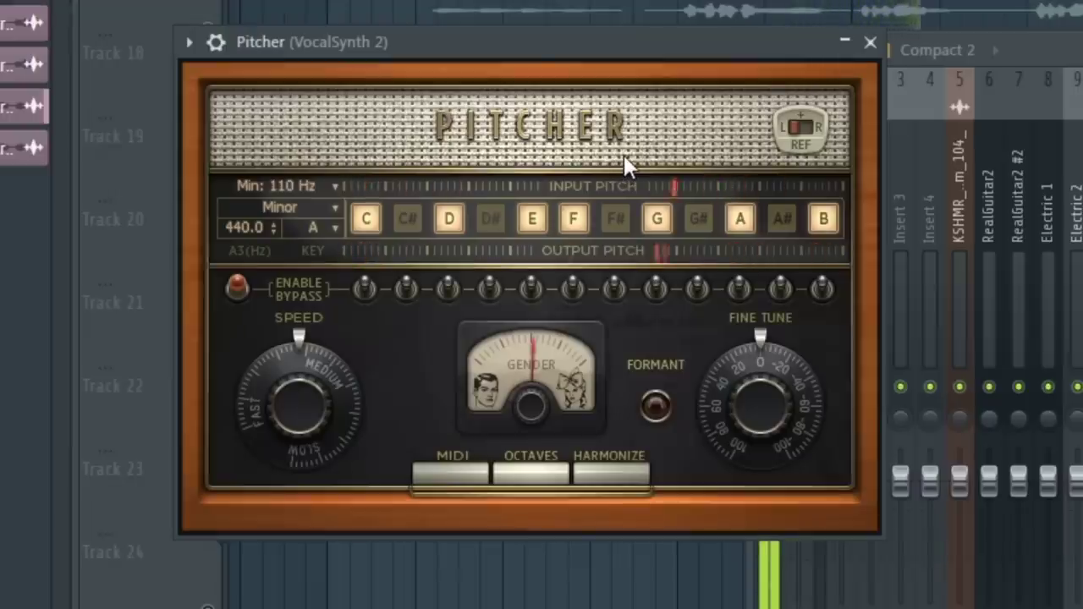
{"action": "key", "text": "space"}
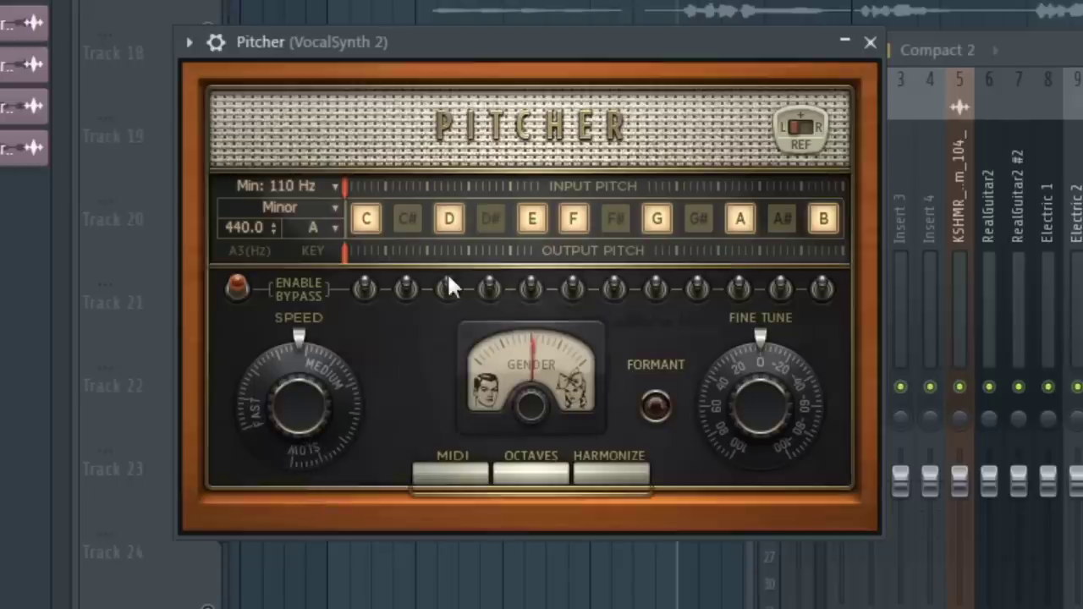
- Close Pitcher, open Fruity Reeverb on the VocalSynth 2 insert, and play the vocal through it
{"action": "left_click", "coordinate": [871, 42]}
{"action": "left_click", "coordinate": [994, 336]}
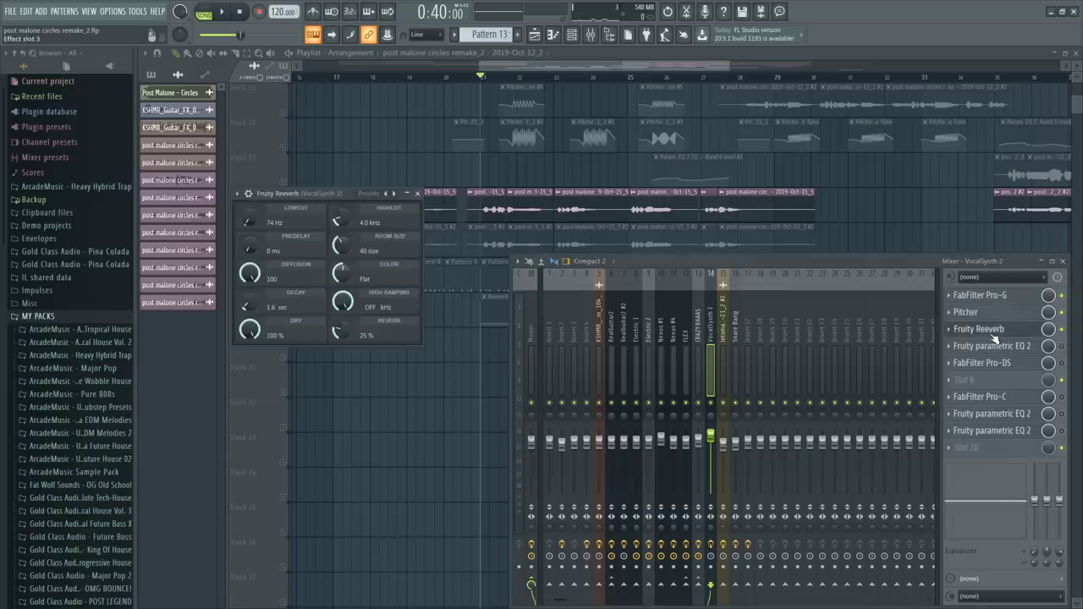
{"action": "key", "text": "space"}
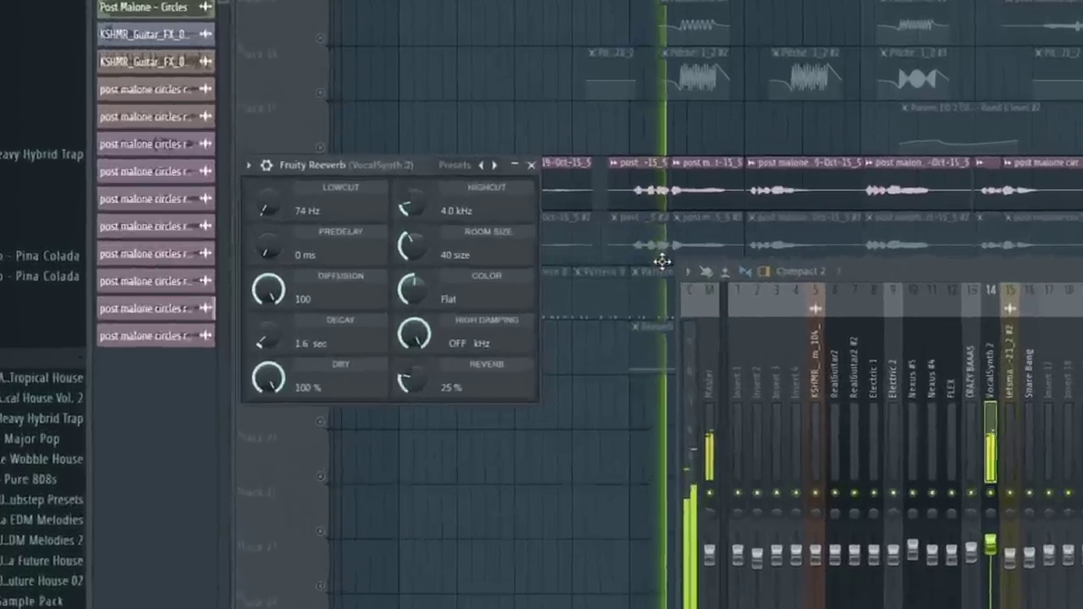
- Unmute the reverb automation on track 19 and play the vocal with it from bar 21
{"action": "scroll", "coordinate": [656, 256], "scroll_direction": "down", "scroll_amount": 4}
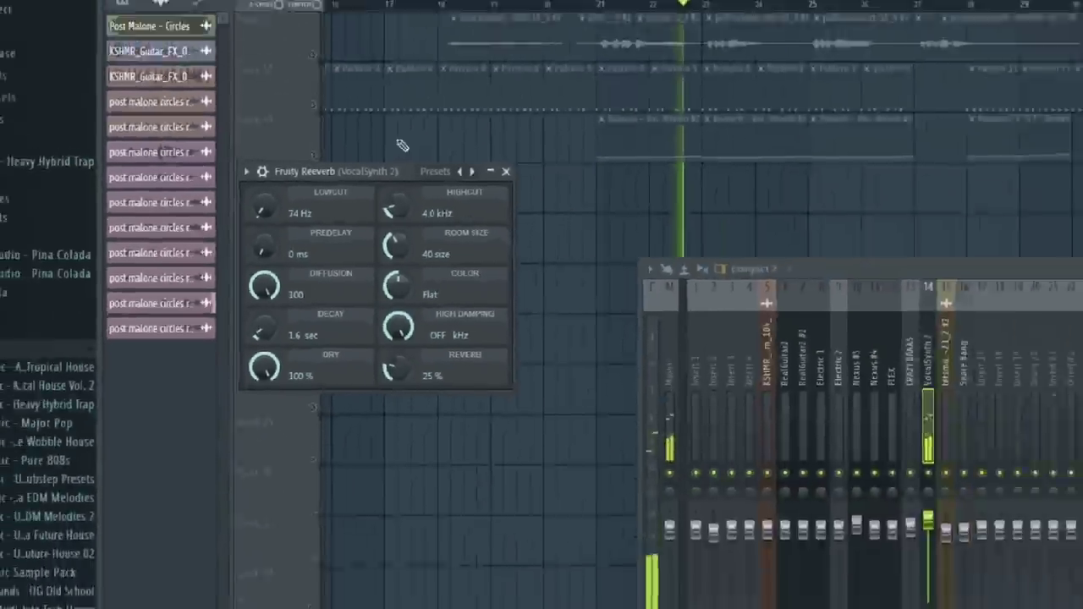
{"action": "left_click", "coordinate": [592, 37]}
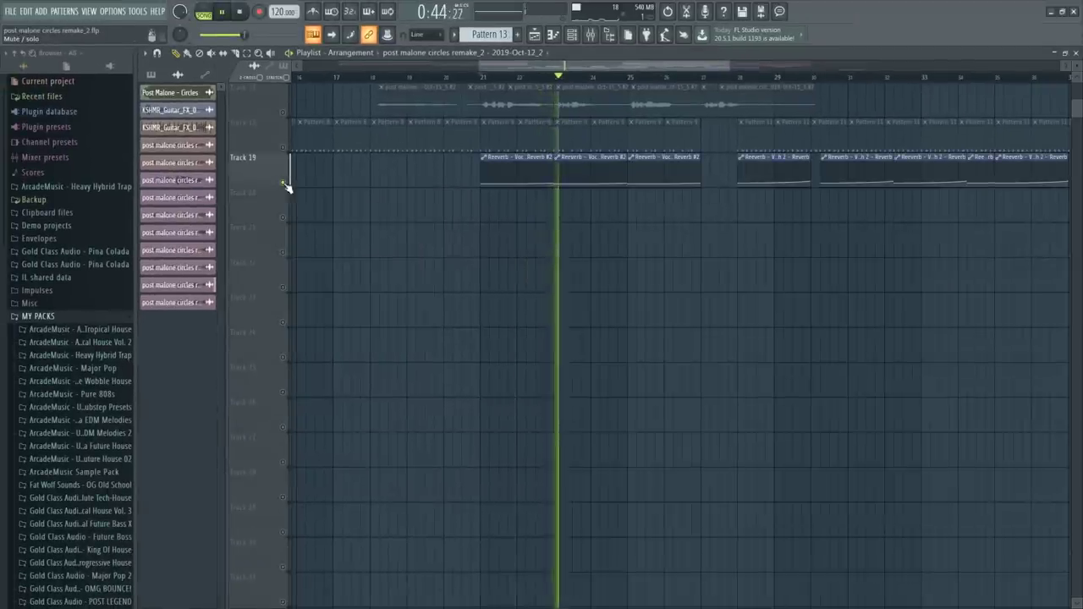
{"action": "left_click", "coordinate": [590, 35]}
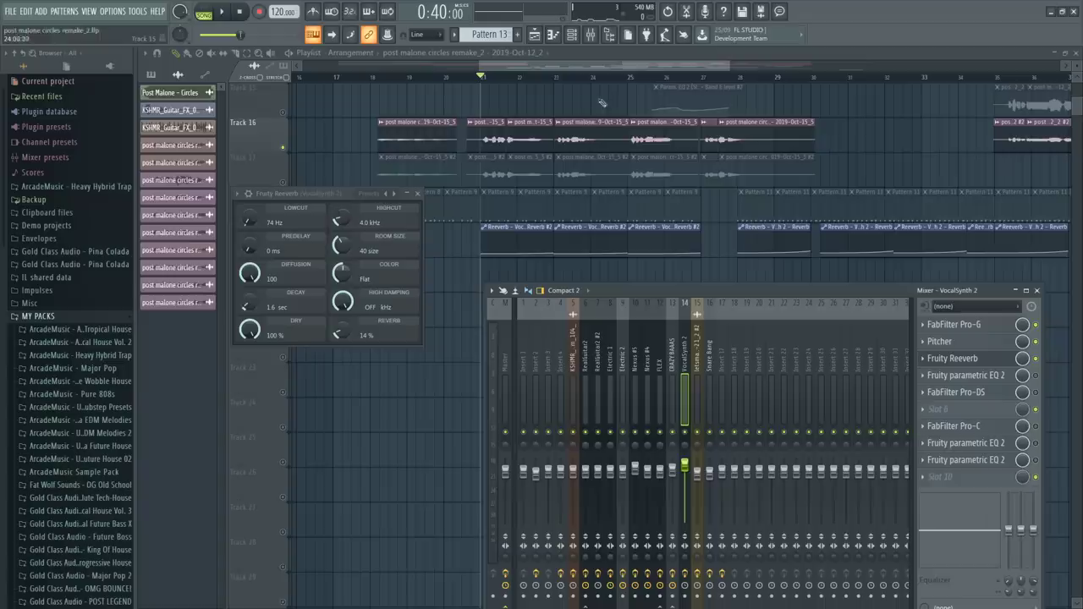
{"action": "key", "text": "space"}
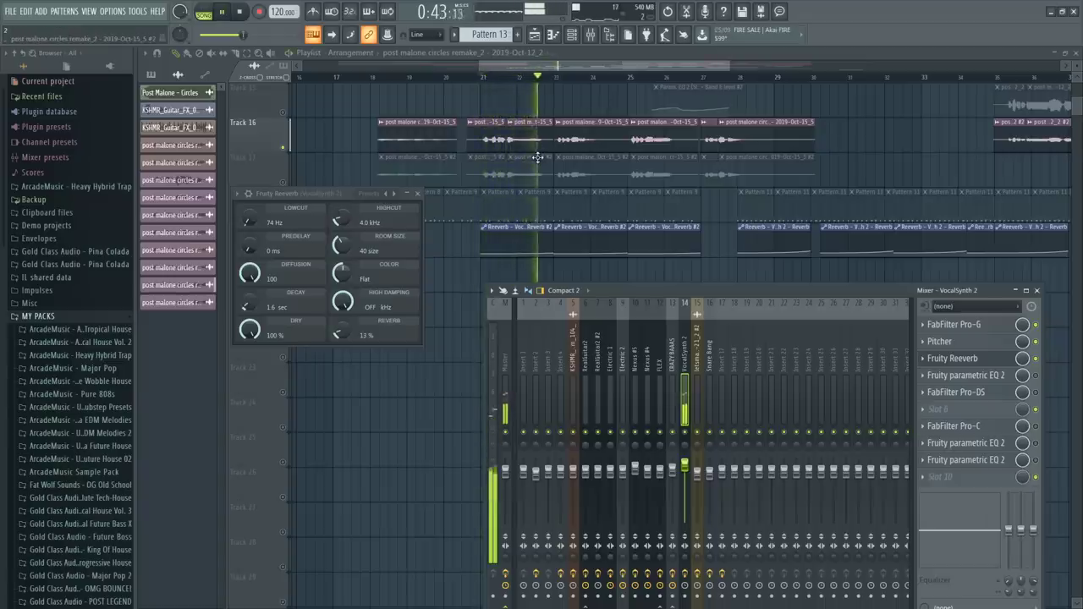
- Check the curve of the first Fruity parametric EQ 2 on the VocalSynth 2 insert and audition the vocal through it
{"action": "left_click", "coordinate": [935, 376]}
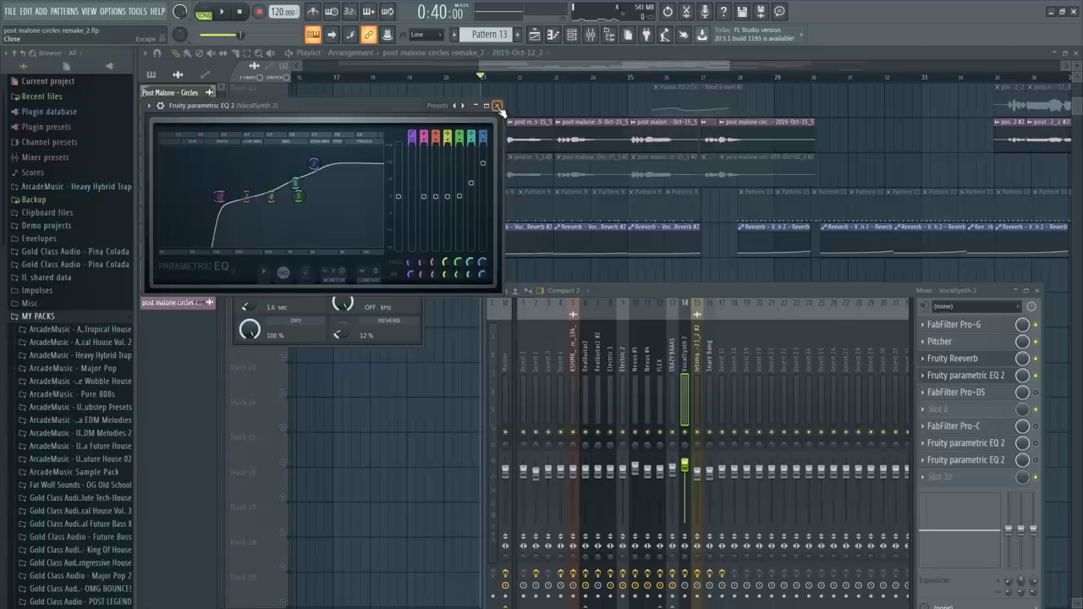
{"action": "left_click", "coordinate": [498, 107]}
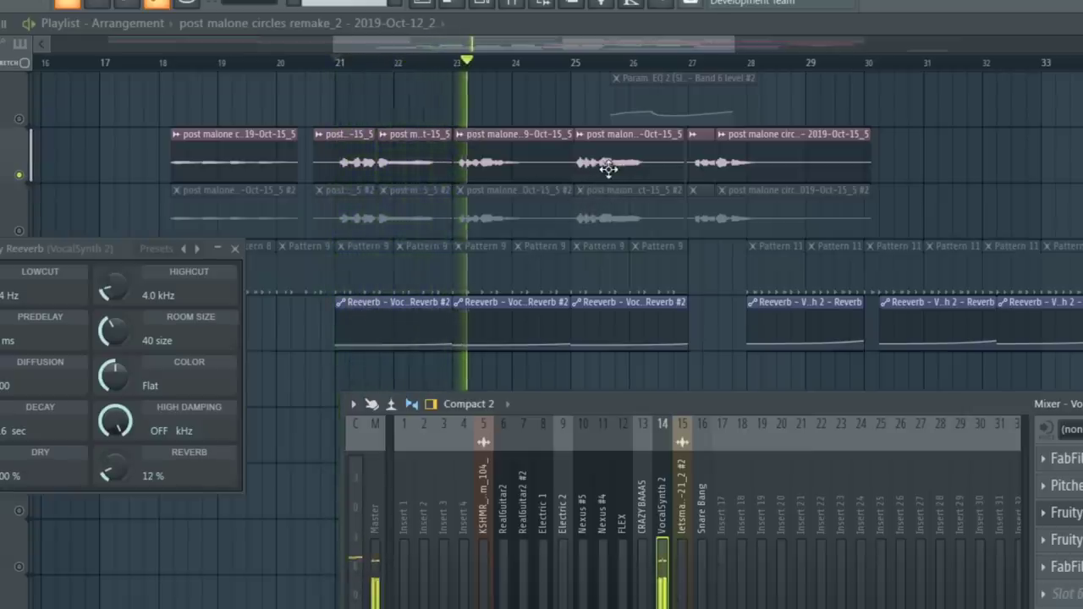
{"action": "key", "text": "space"}
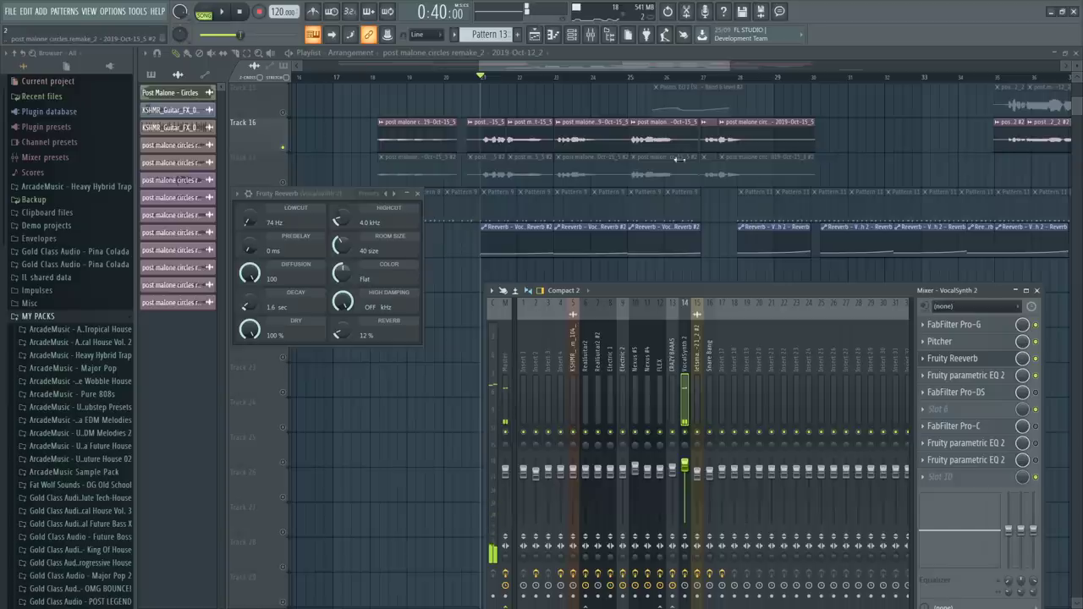
- Review the FabFilter Pro-DS settings on the VocalSynth 2 insert, close the plugin, and enable it in the effects chain
{"action": "left_click", "coordinate": [1003, 393]}
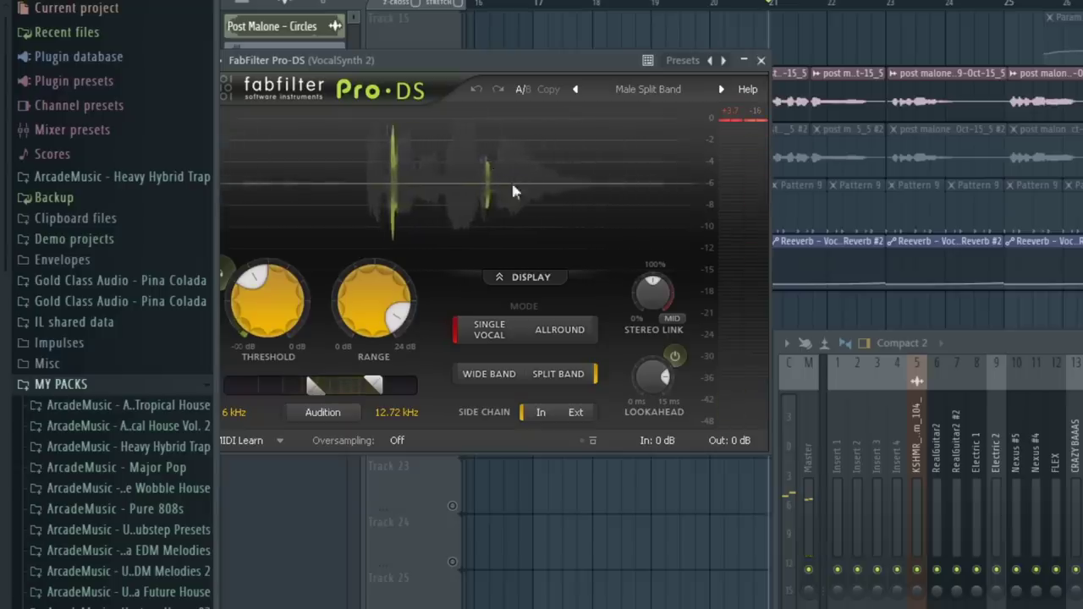
{"action": "left_click", "coordinate": [760, 60]}
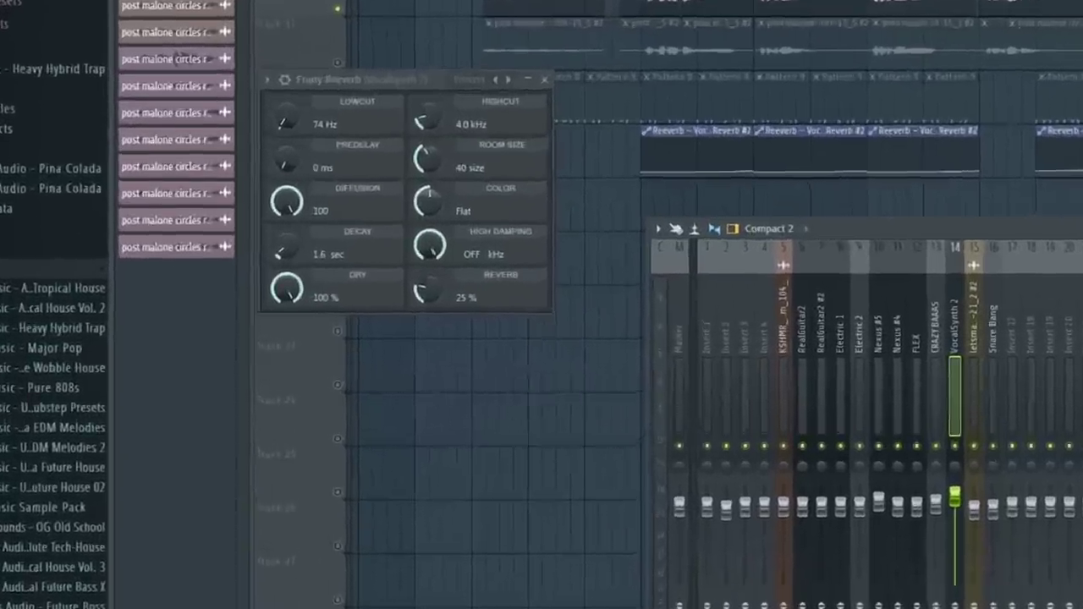
{"action": "left_click", "coordinate": [1038, 389]}
- Look over the FabFilter Pro-C compressor and its presets on the VocalSynth 2 insert, and close the plugin
{"action": "left_click", "coordinate": [736, 118]}
{"action": "mouse_move", "coordinate": [725, 219]}
{"action": "left_click", "coordinate": [675, 105]}
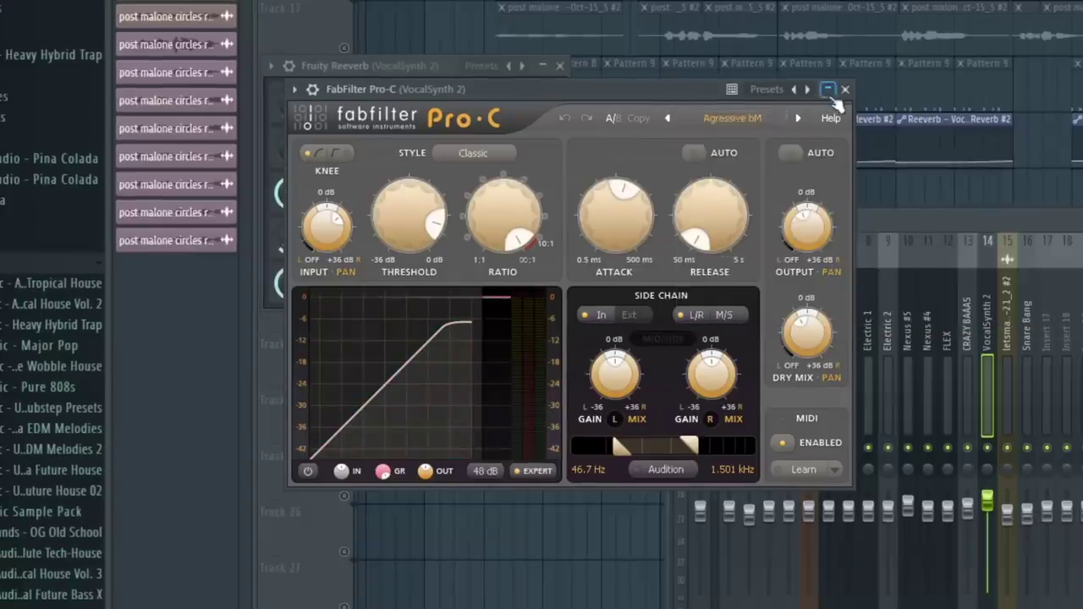
{"action": "left_click", "coordinate": [844, 89]}
- Clear the open windows from the playlist, bring the mixer back, and reopen FabFilter Pro-C on the VocalSynth 2 insert
{"action": "key", "text": "F9"}
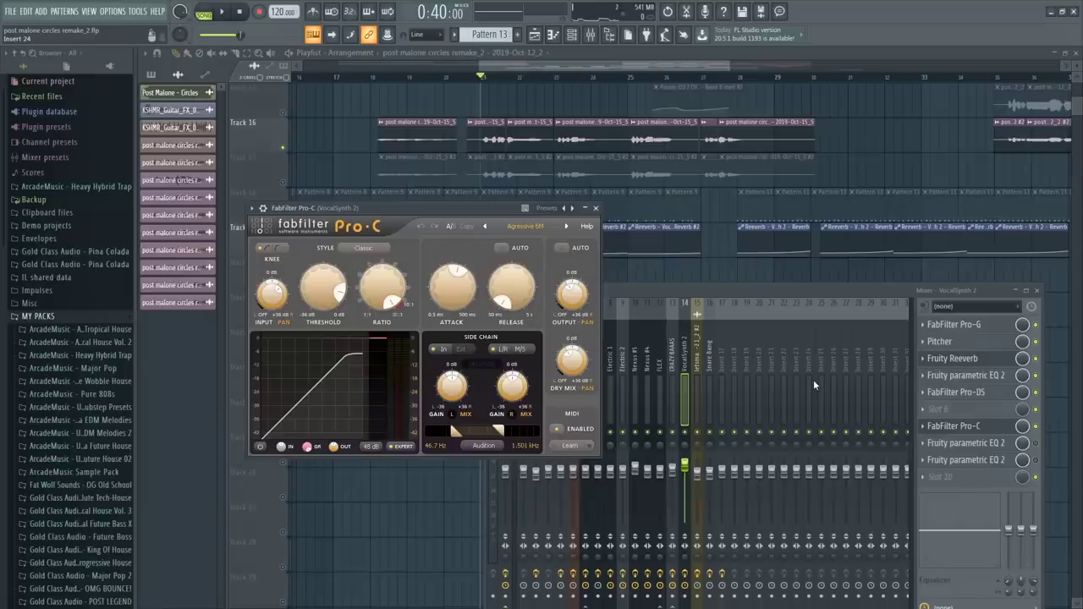
{"action": "key", "text": "F12"}
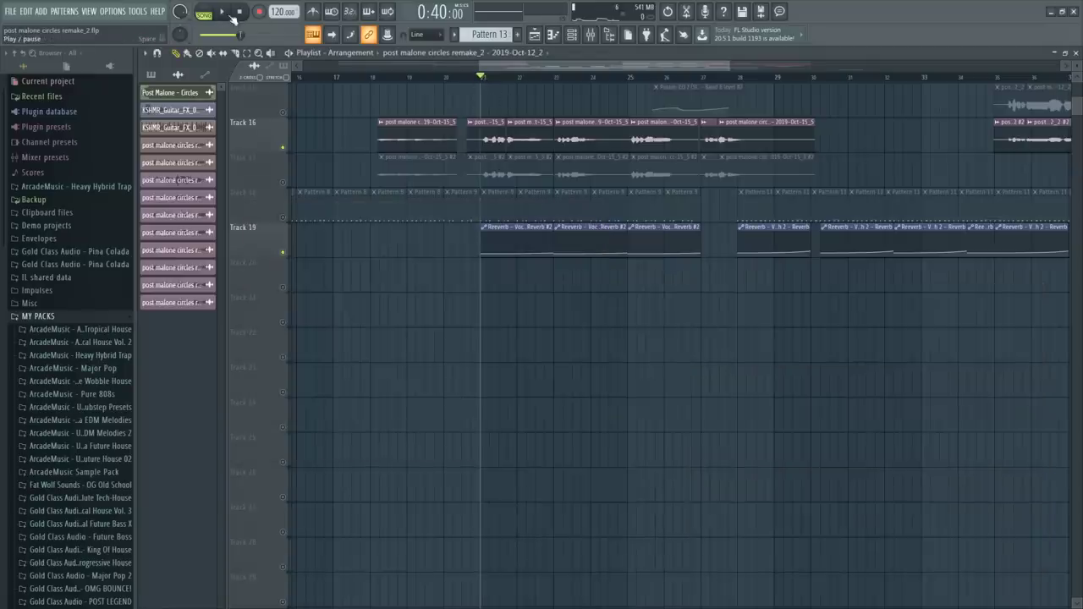
{"action": "left_click", "coordinate": [591, 34]}
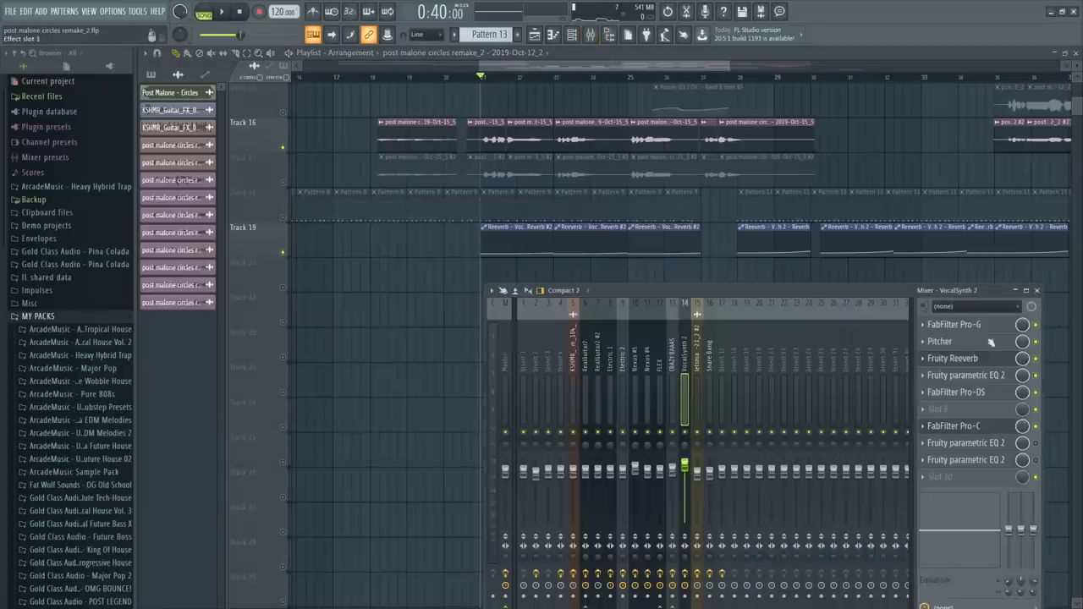
{"action": "left_click", "coordinate": [986, 432]}
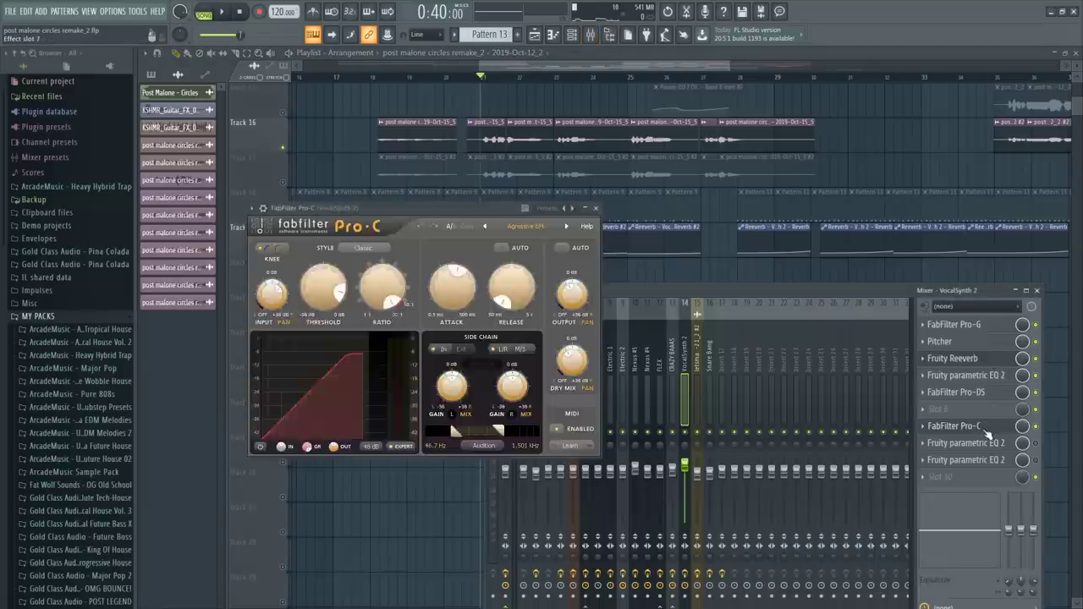
- Audition the vocal through FabFilter Pro-C and compare the Fruity parametric EQ 2 that follows it with the insert's first EQ
{"action": "left_click", "coordinate": [225, 13]}
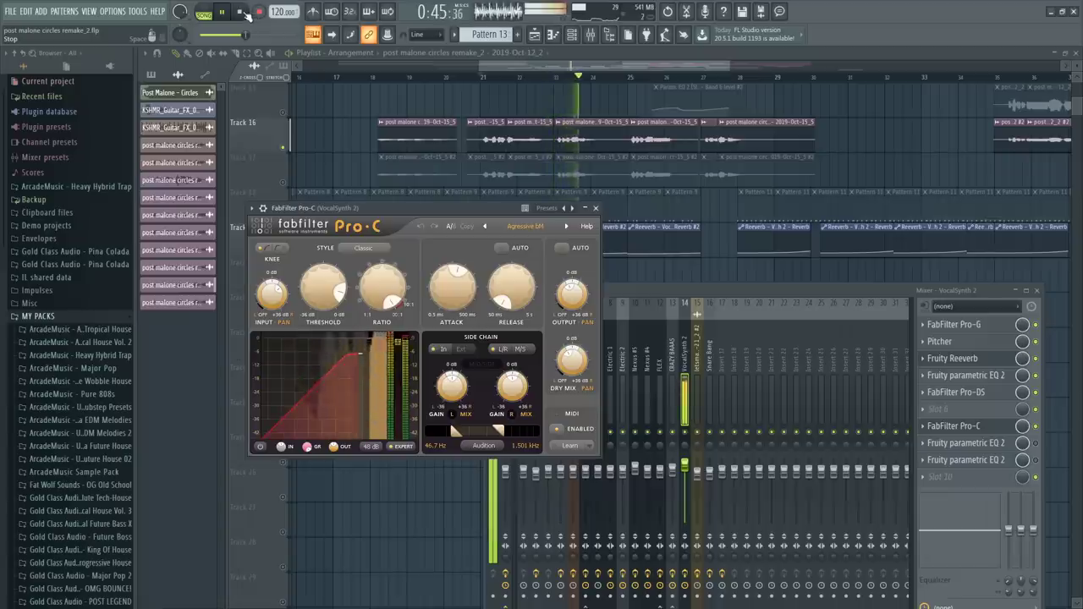
{"action": "left_click", "coordinate": [244, 14]}
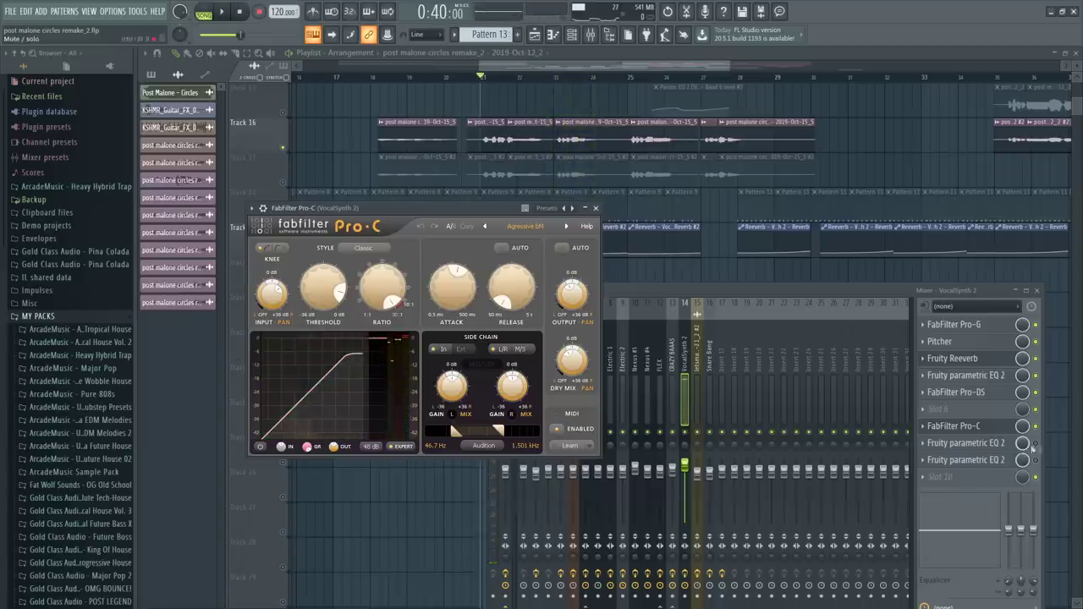
{"action": "left_click", "coordinate": [1001, 445]}
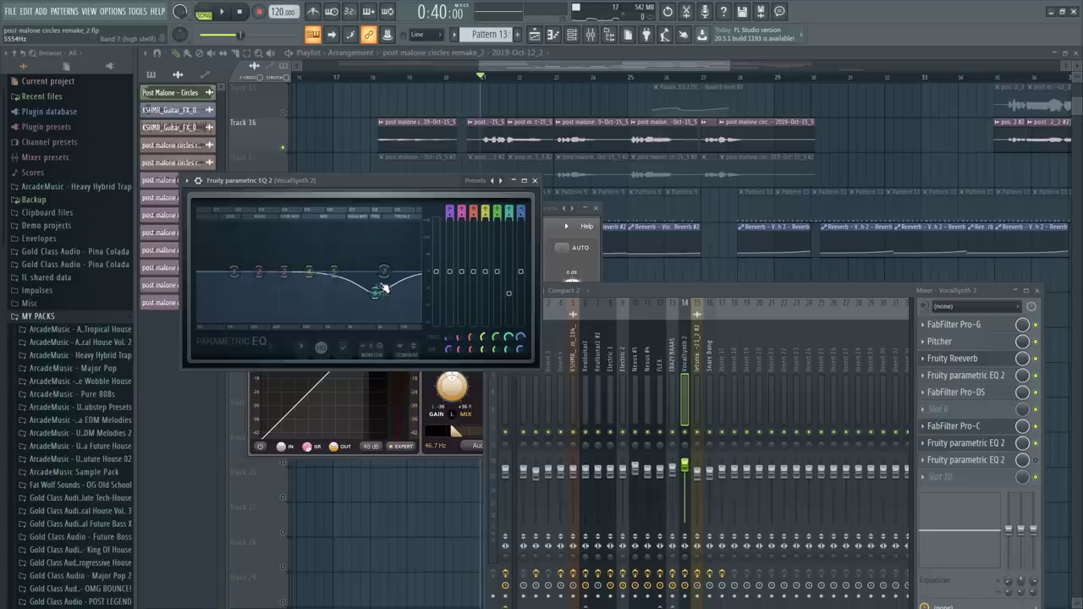
{"action": "left_click", "coordinate": [947, 377]}
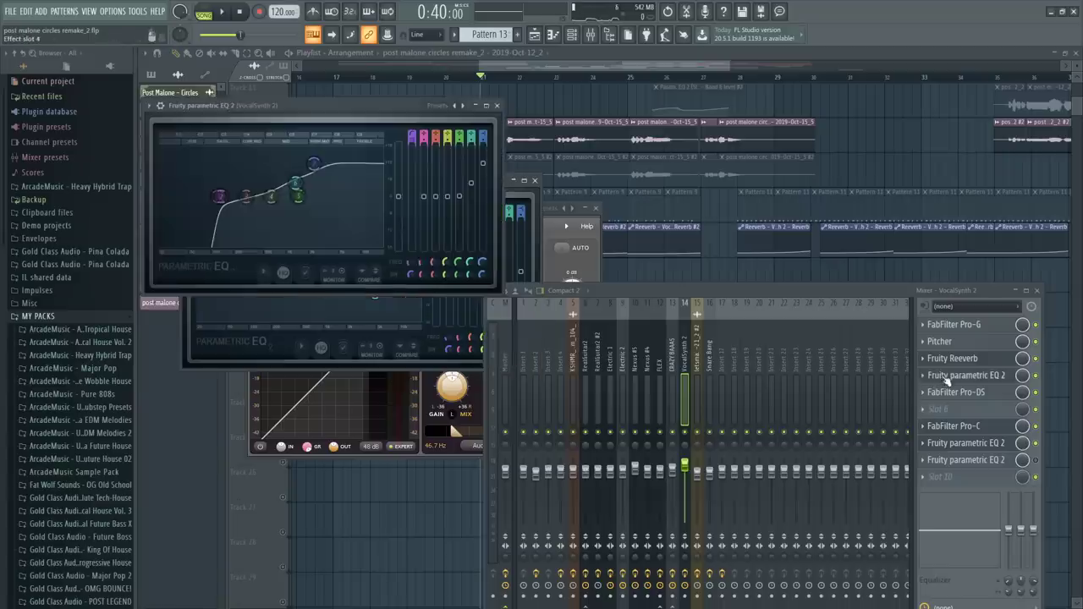
{"action": "left_click", "coordinate": [496, 105]}
{"action": "left_click", "coordinate": [1003, 443]}
{"action": "left_click", "coordinate": [1003, 443]}
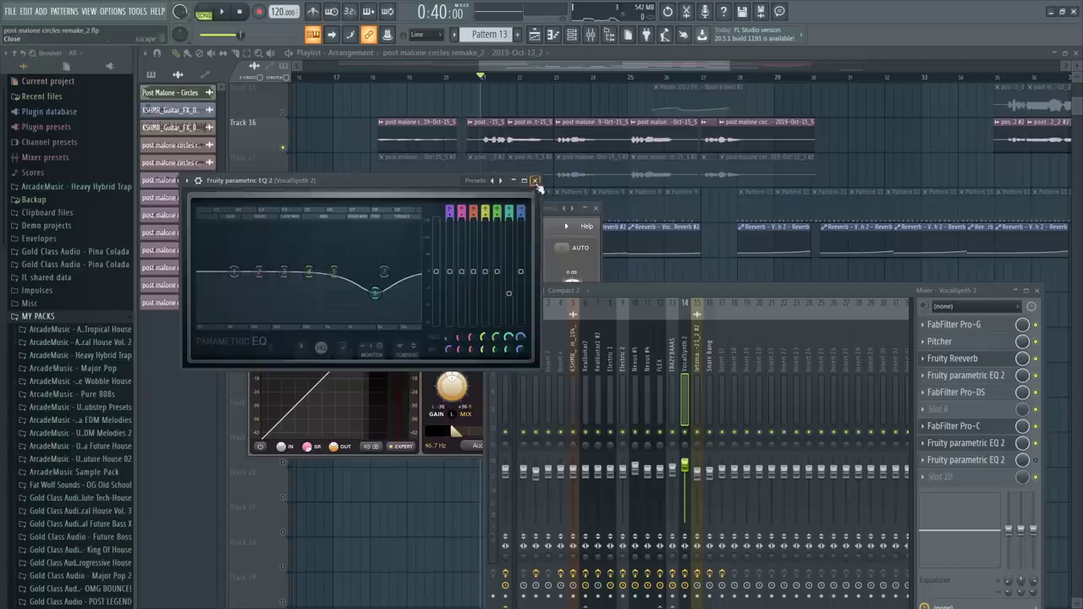
{"action": "left_click", "coordinate": [1003, 444]}
- Enable the last Fruity parametric EQ 2 on the VocalSynth 2 insert, examine its cuts, and close the EQ and Pro-C windows
{"action": "left_click", "coordinate": [1003, 460]}
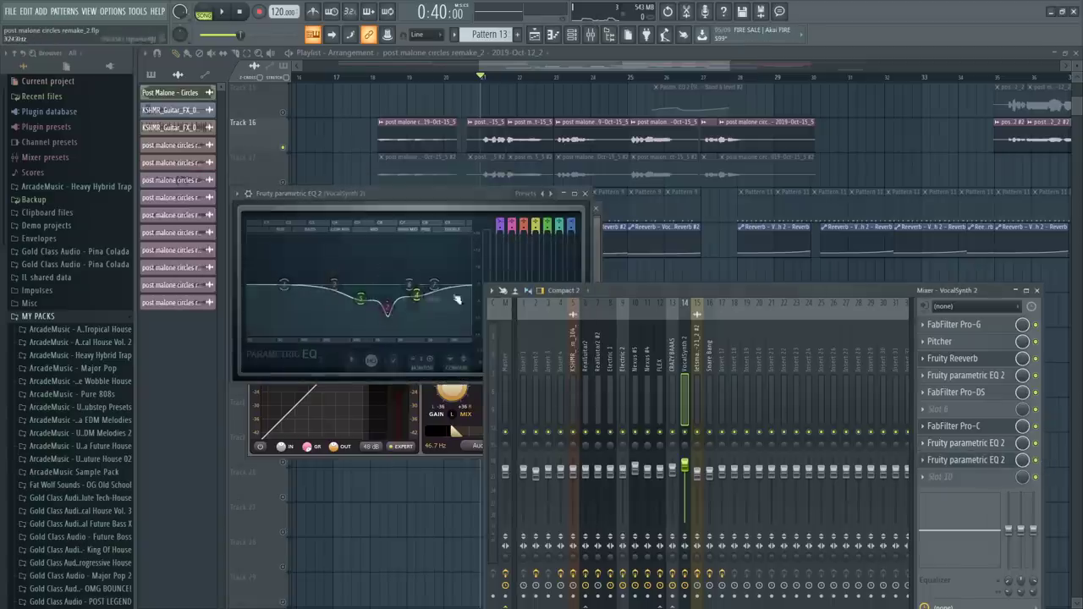
{"action": "left_click", "coordinate": [410, 200]}
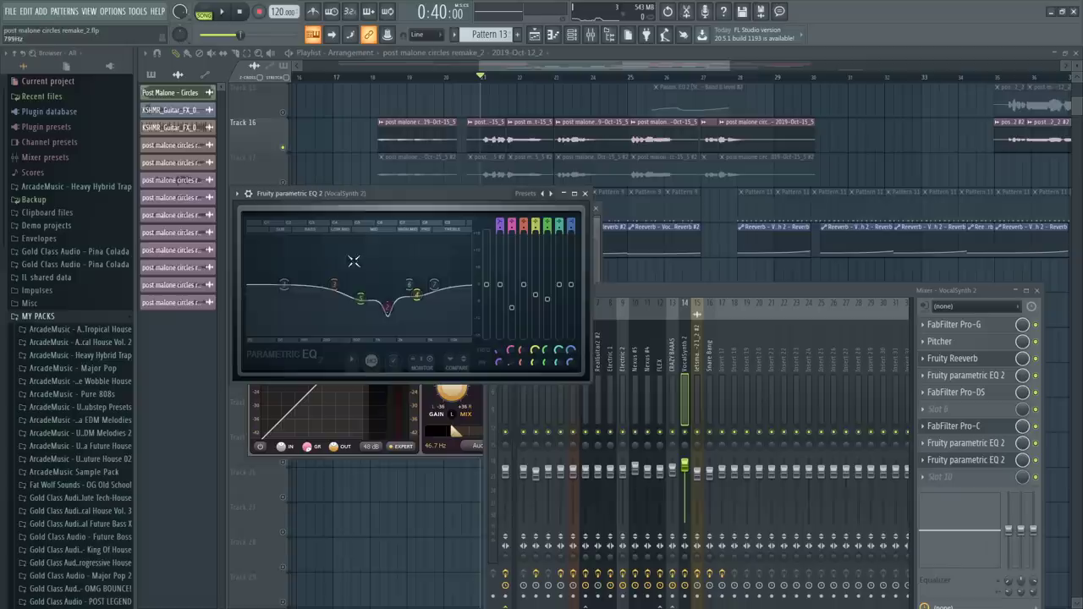
{"action": "left_click_drag", "start_coordinate": [429, 305], "coordinate": [419, 305]}
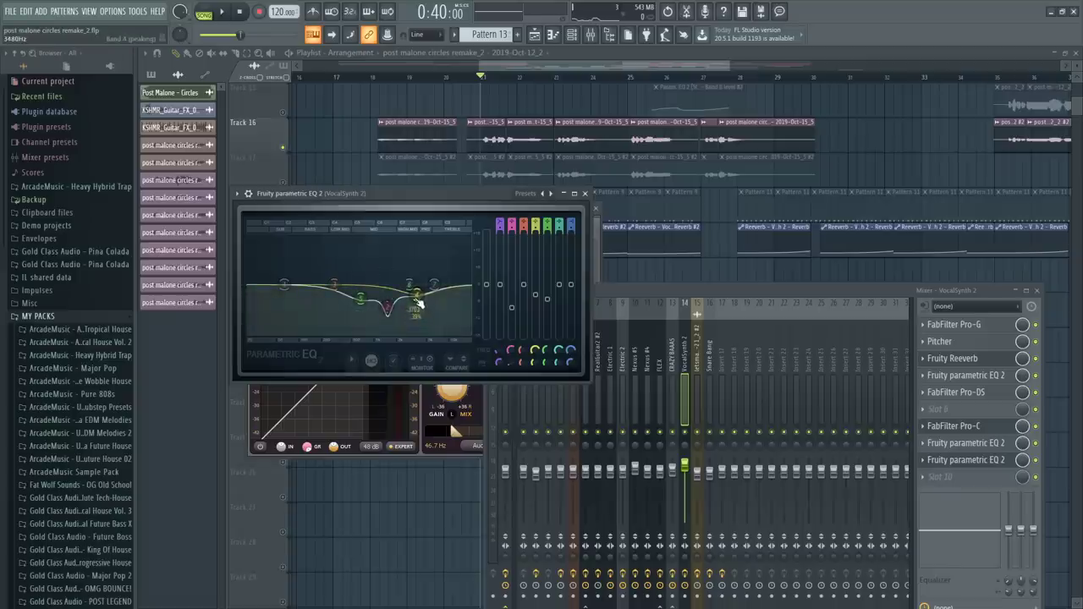
{"action": "left_click", "coordinate": [584, 193]}
{"action": "left_click", "coordinate": [595, 208]}
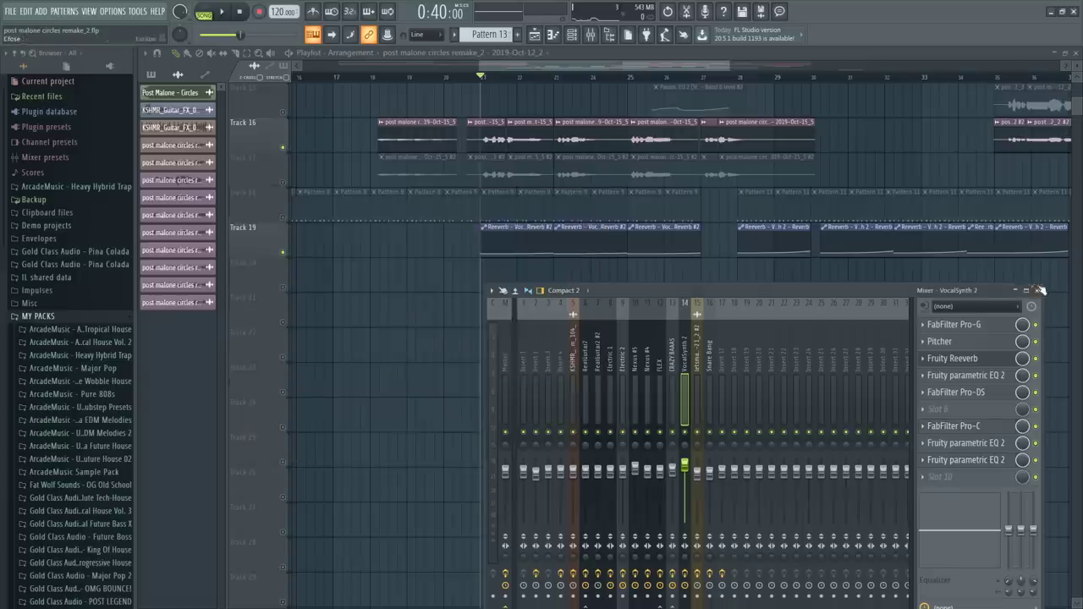
- Audition the vocal from bar 21 with the VocalSynth 2 insert's effects bypassed and re-enabled, and unmute Track 12
{"action": "left_click", "coordinate": [1040, 291]}
{"action": "scroll", "coordinate": [720, 245], "scroll_direction": "up", "scroll_amount": 4}
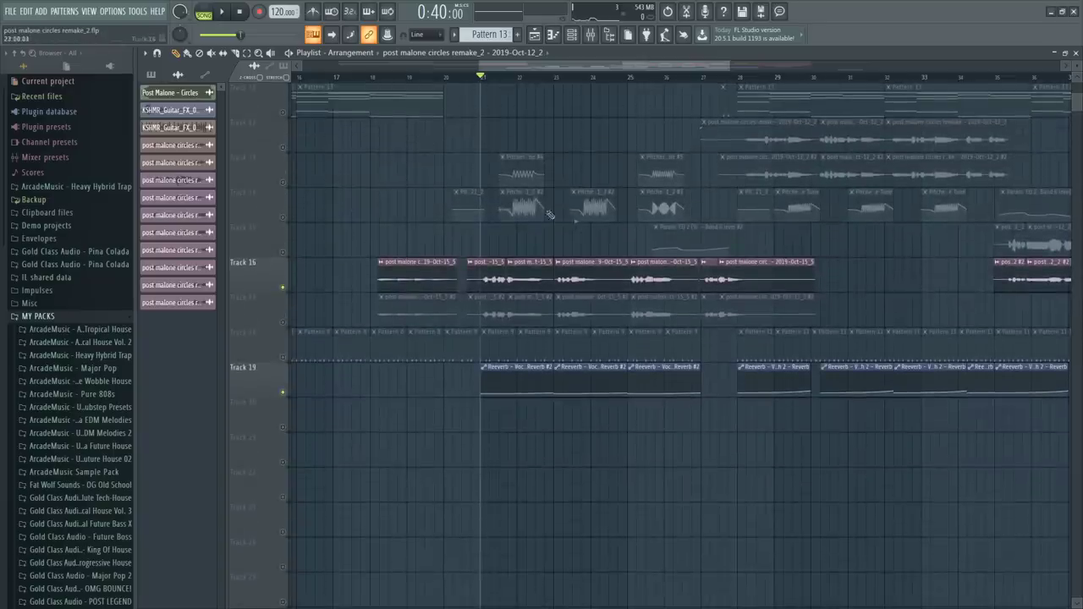
{"action": "key", "text": "space"}
{"action": "key", "text": "F9"}
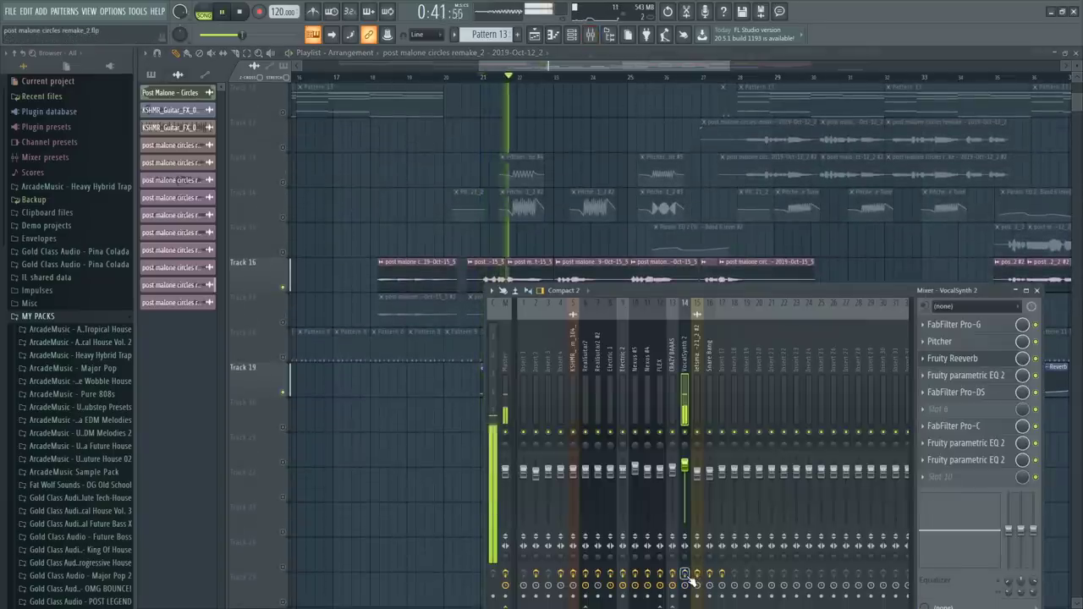
{"action": "key", "text": "space"}
{"action": "left_click", "coordinate": [686, 576]}
{"action": "key", "text": "space"}
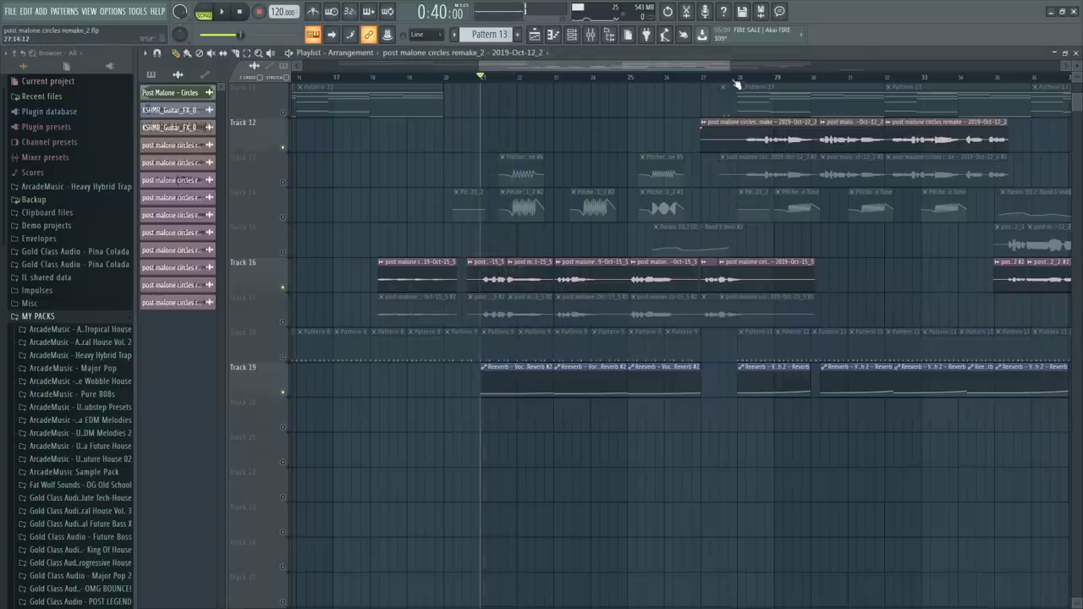
- Audition the Track 12 vocal from bar 28
{"action": "left_click", "coordinate": [737, 78]}
{"action": "key", "text": "space"}
{"action": "scroll", "coordinate": [919, 179], "scroll_direction": "up", "scroll_amount": 4}
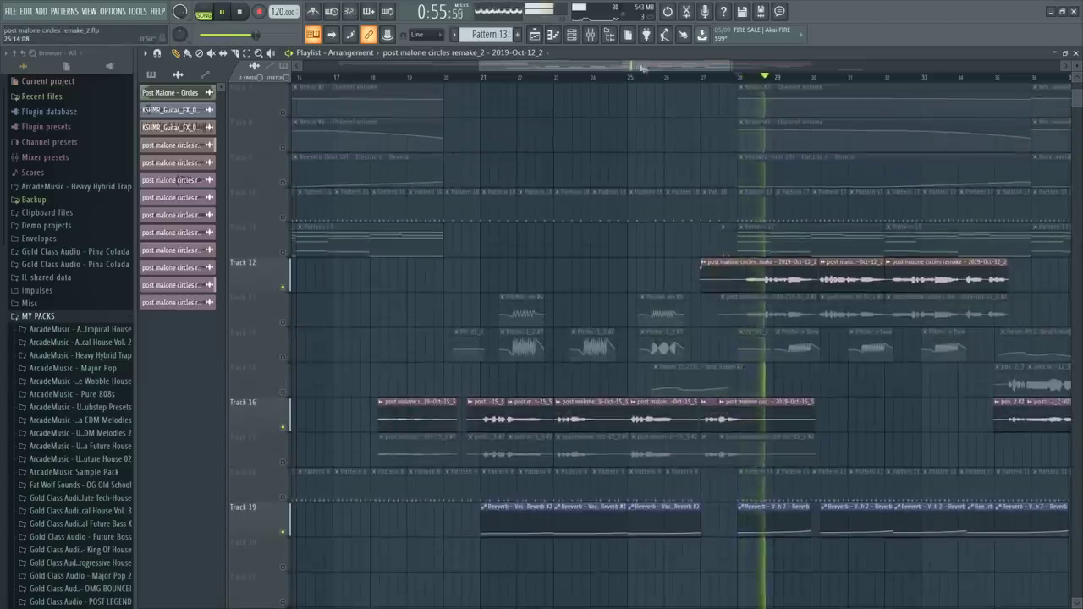
{"action": "key", "text": "space"}
- Compare the vocal from bar 28 with the VocalSynth 2 insert's effects bypassed and enabled, and close the mixer
{"action": "left_click", "coordinate": [598, 38]}
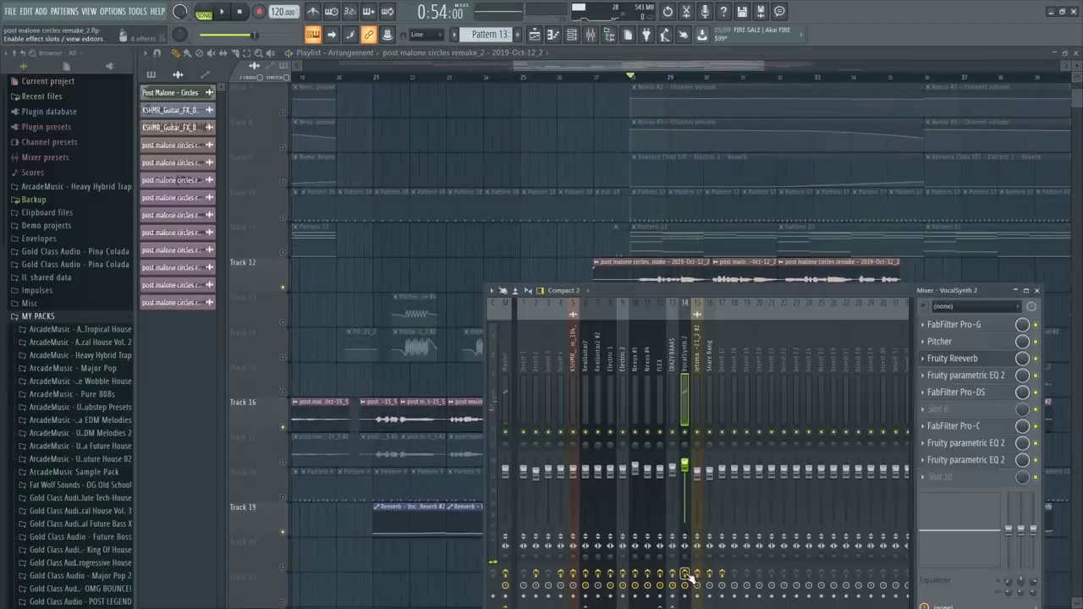
{"action": "key", "text": "space"}
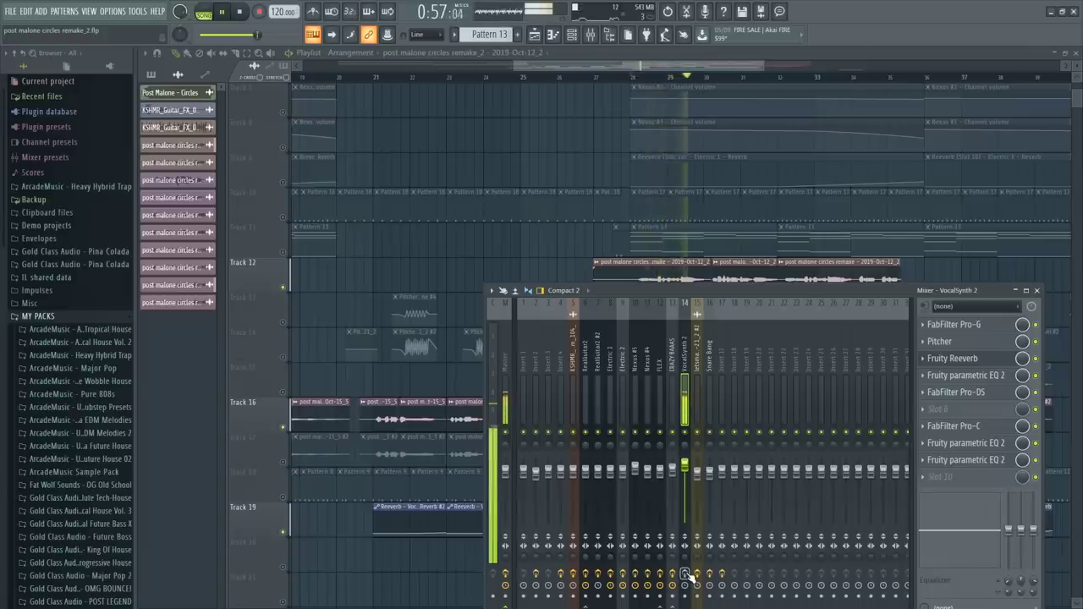
{"action": "key", "text": "space"}
{"action": "key", "text": "space"}
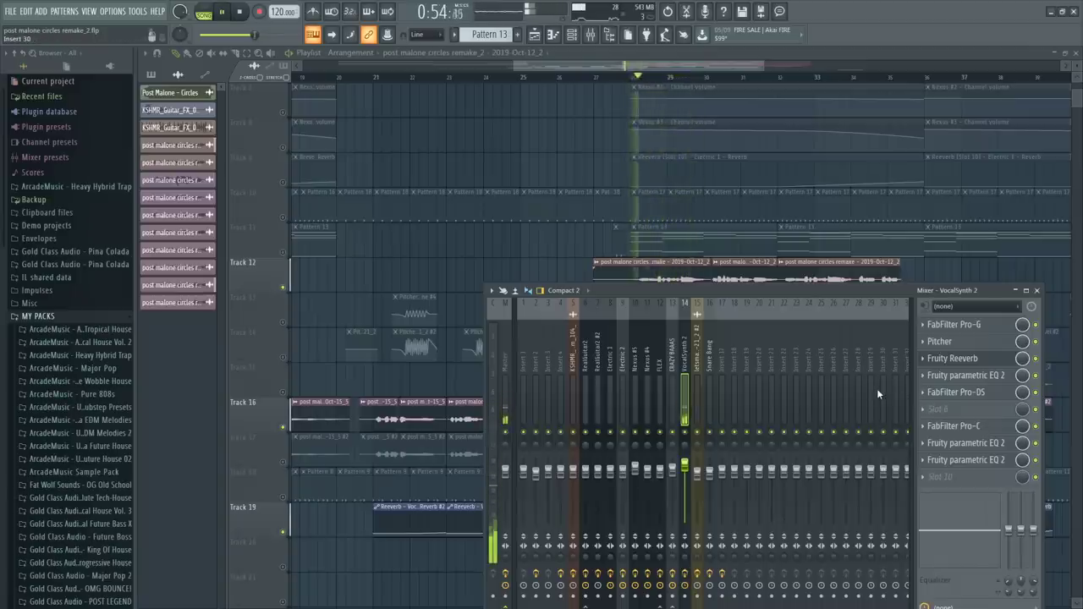
{"action": "left_click", "coordinate": [1037, 290]}
{"action": "key", "text": "space"}
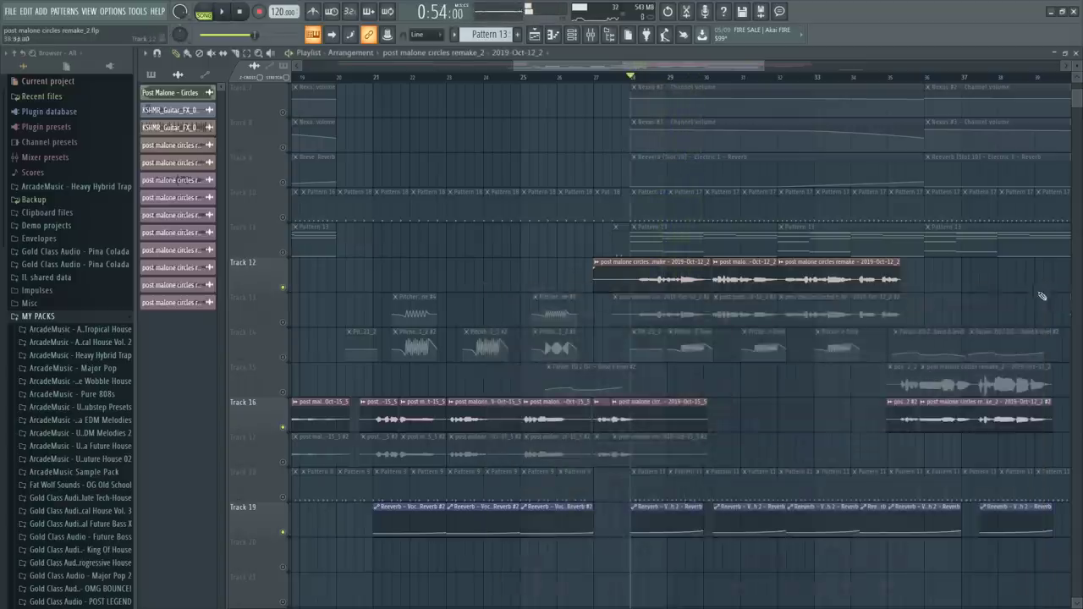
- Audition the vocal around bar 29 with the Pitcher automation on Track 6 muted
{"action": "scroll", "coordinate": [915, 310], "scroll_direction": "up", "scroll_amount": 2}
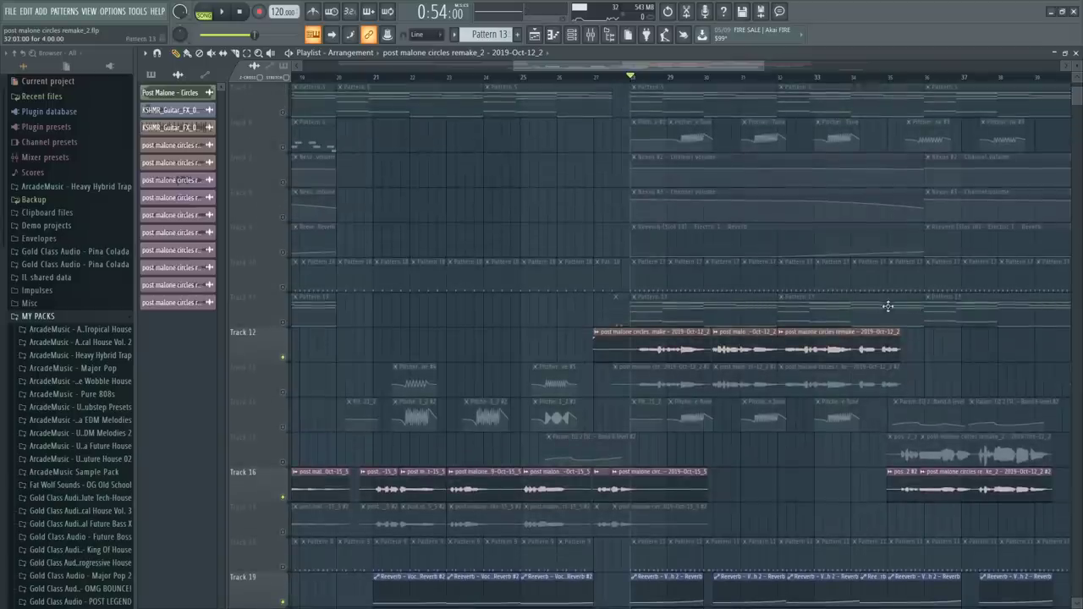
{"action": "left_click", "coordinate": [283, 147]}
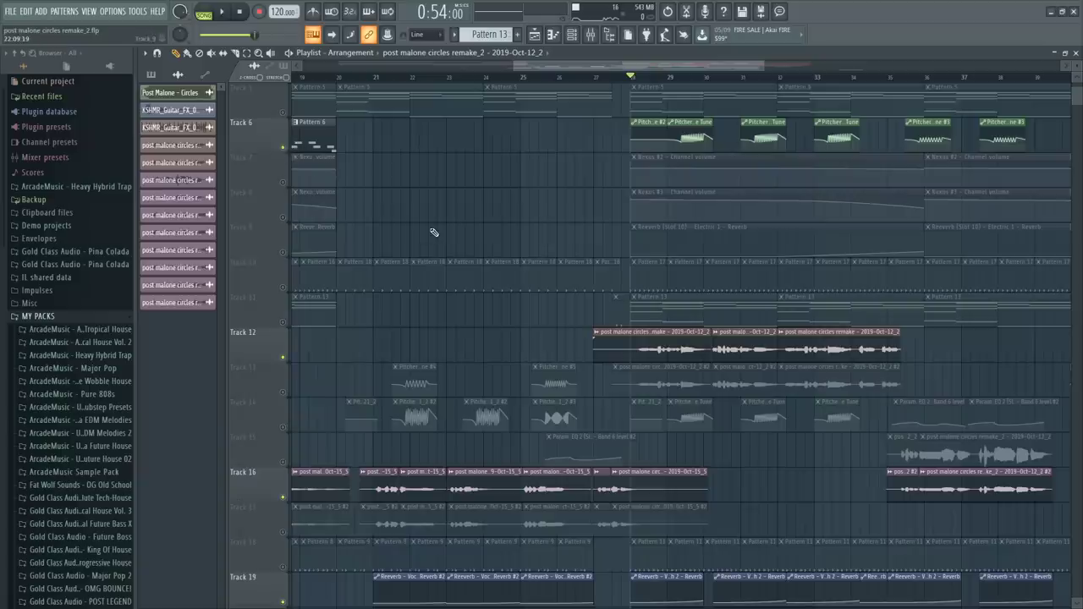
{"action": "left_click", "coordinate": [284, 146]}
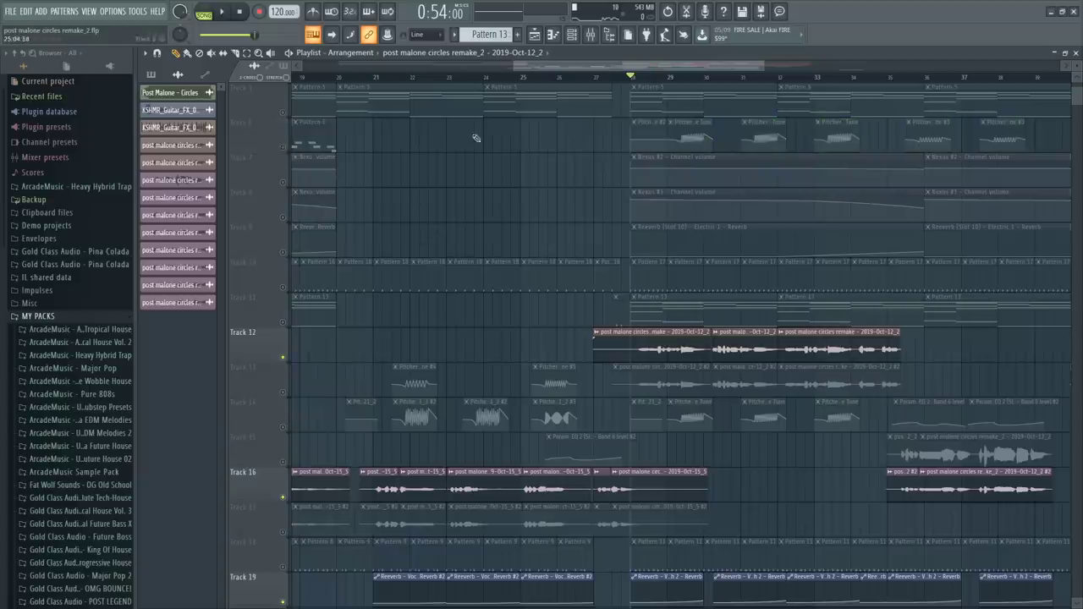
{"action": "left_click", "coordinate": [683, 79]}
{"action": "key", "text": "space"}
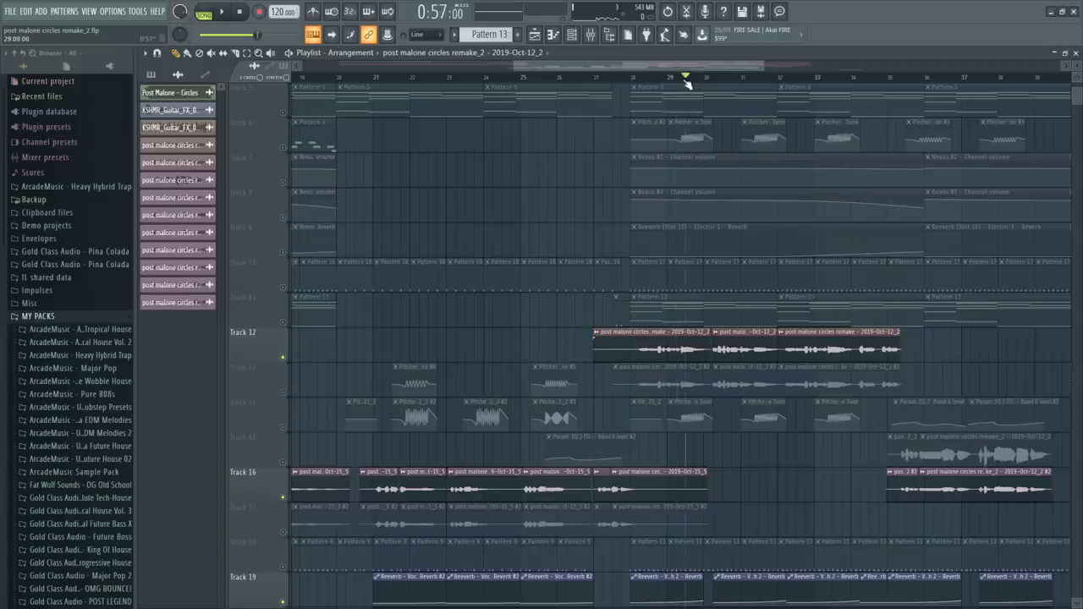
{"action": "left_click", "coordinate": [682, 78]}
{"action": "key", "text": "space"}
{"action": "key", "text": "space"}
- Unmute Track 6, open Pitcher on the VocalSynth 2 insert, and examine the curve types of its Fine Tune automation near bar 30
{"action": "left_click", "coordinate": [283, 148]}
{"action": "left_click", "coordinate": [591, 35]}
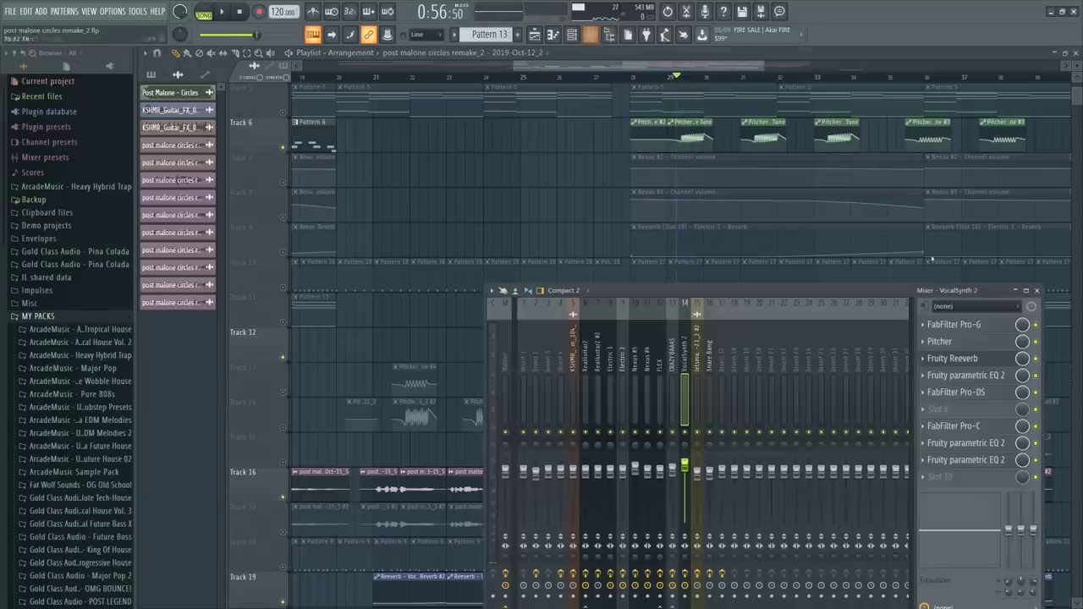
{"action": "left_click", "coordinate": [968, 342]}
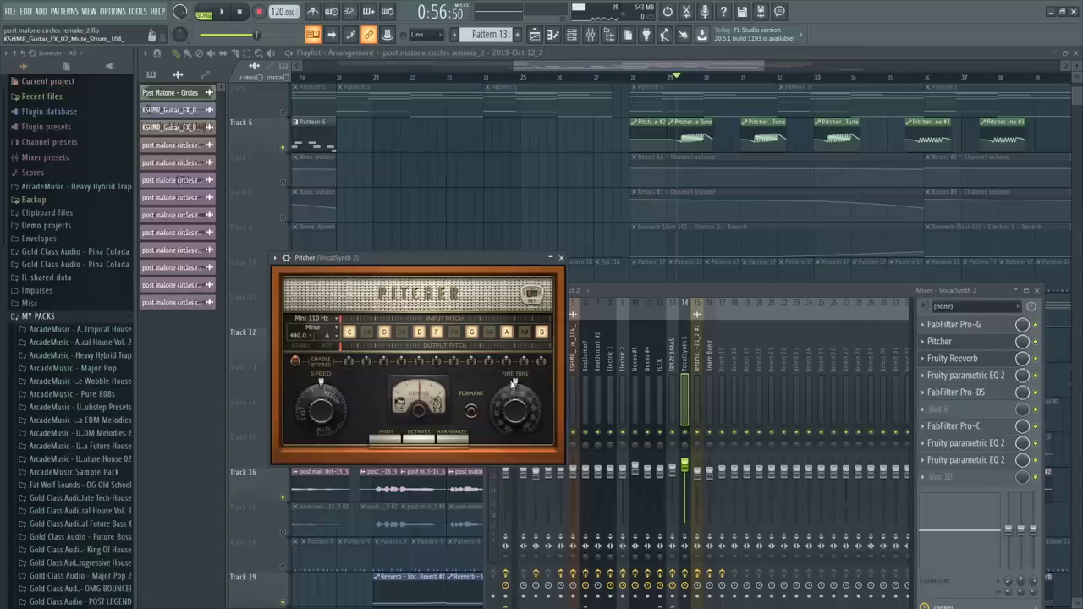
{"action": "scroll", "coordinate": [669, 144], "scroll_direction": "up", "scroll_amount": 5}
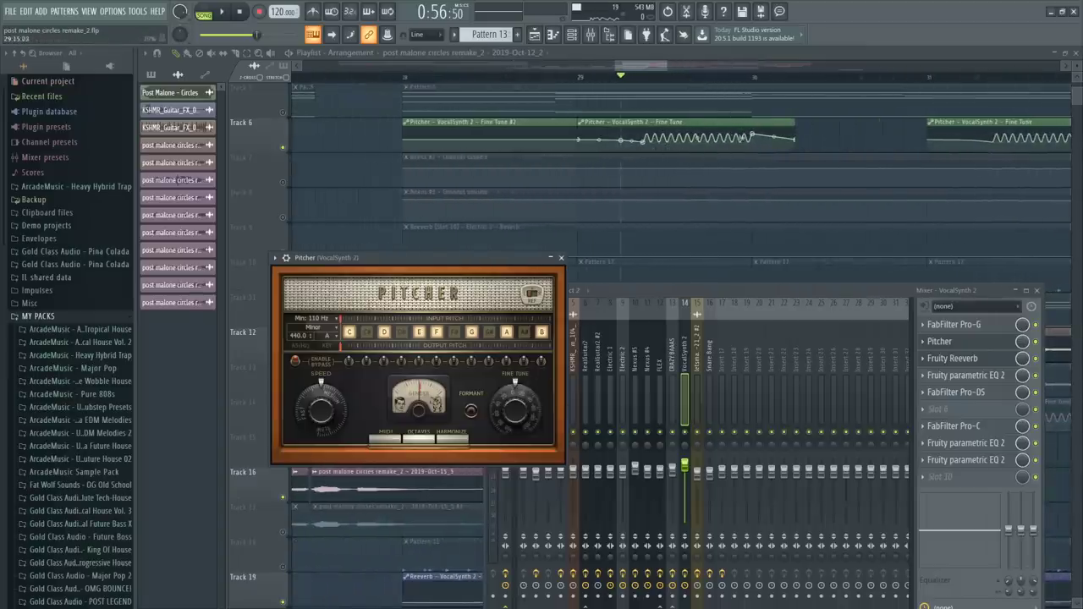
{"action": "right_click", "coordinate": [755, 135]}
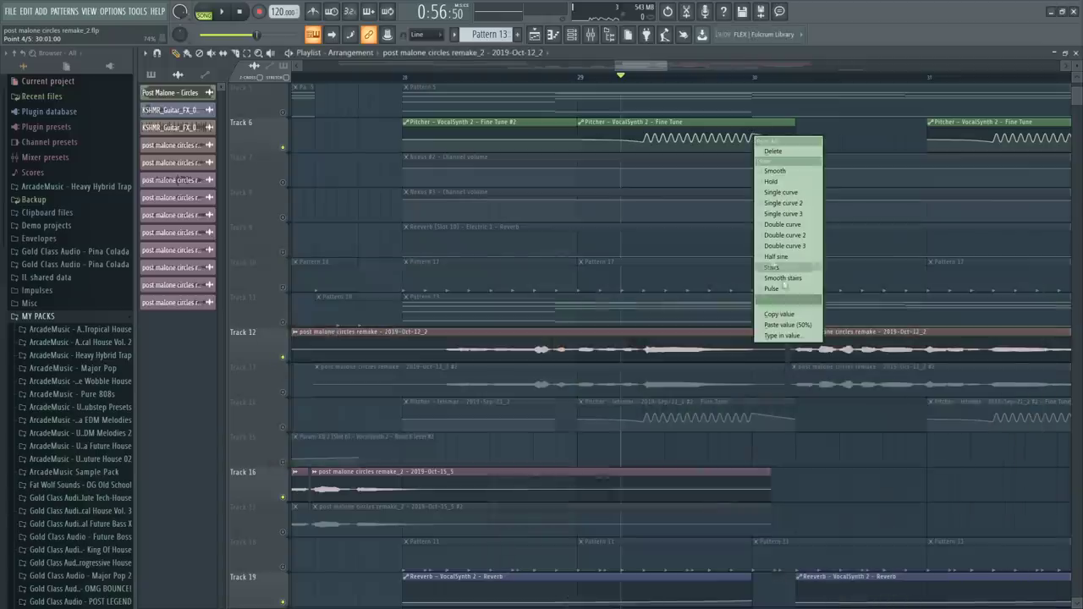
{"action": "left_click", "coordinate": [734, 274]}
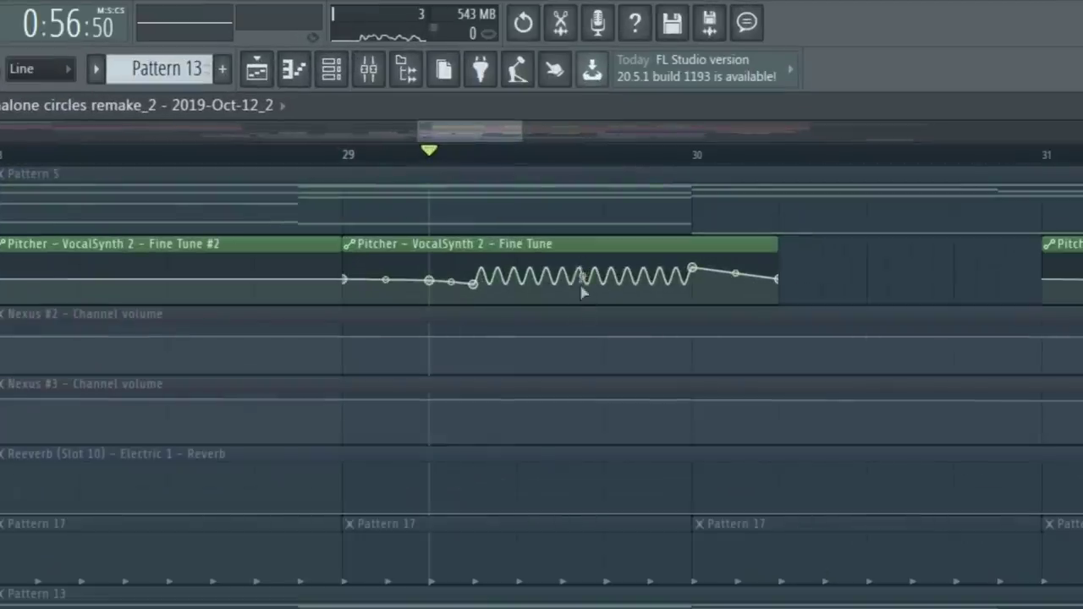
- Bring up Pitcher on the VocalSynth 2 insert again and play the Fine Tune automation to observe its effect on the knob
{"action": "key", "text": "F9"}
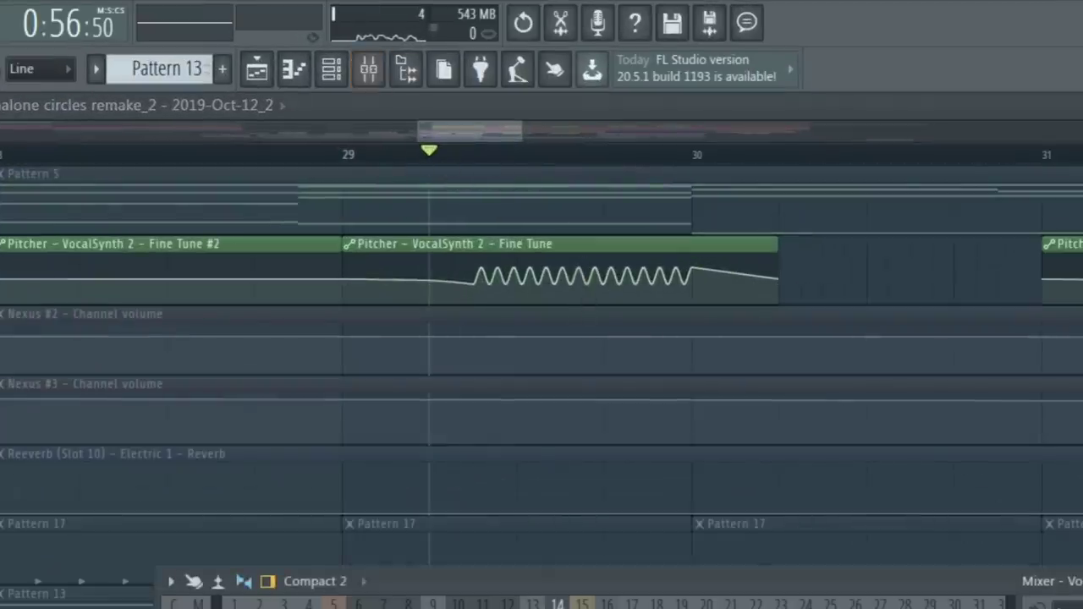
{"action": "left_click", "coordinate": [1005, 407]}
{"action": "key", "text": "space"}
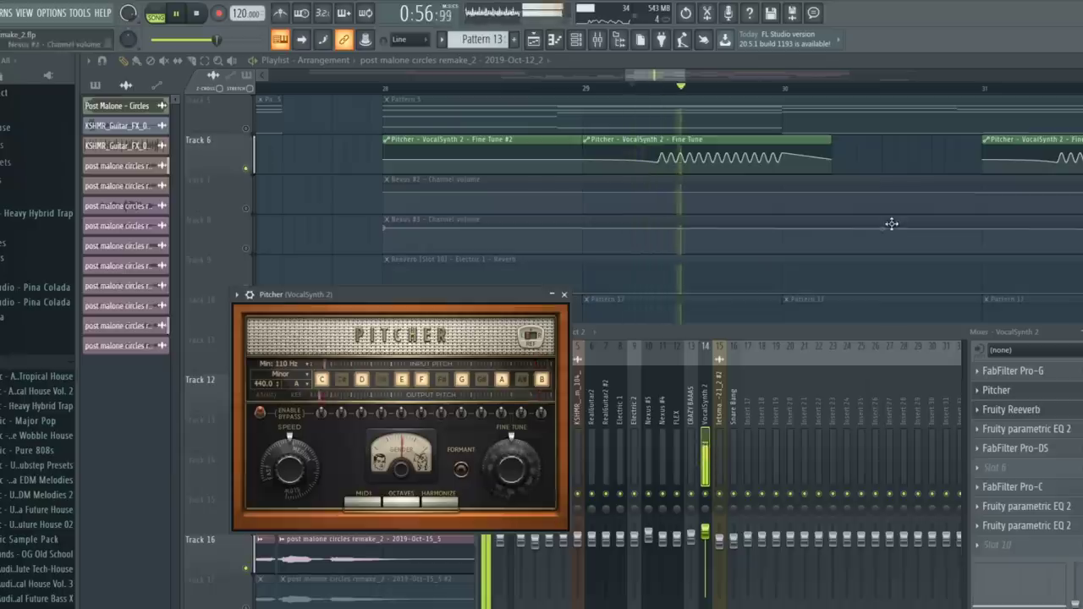
{"action": "key", "text": "space"}
- Compare the vocal after bar 29 with the Track 6 Pitcher automation muted and unmuted
{"action": "left_click", "coordinate": [518, 372]}
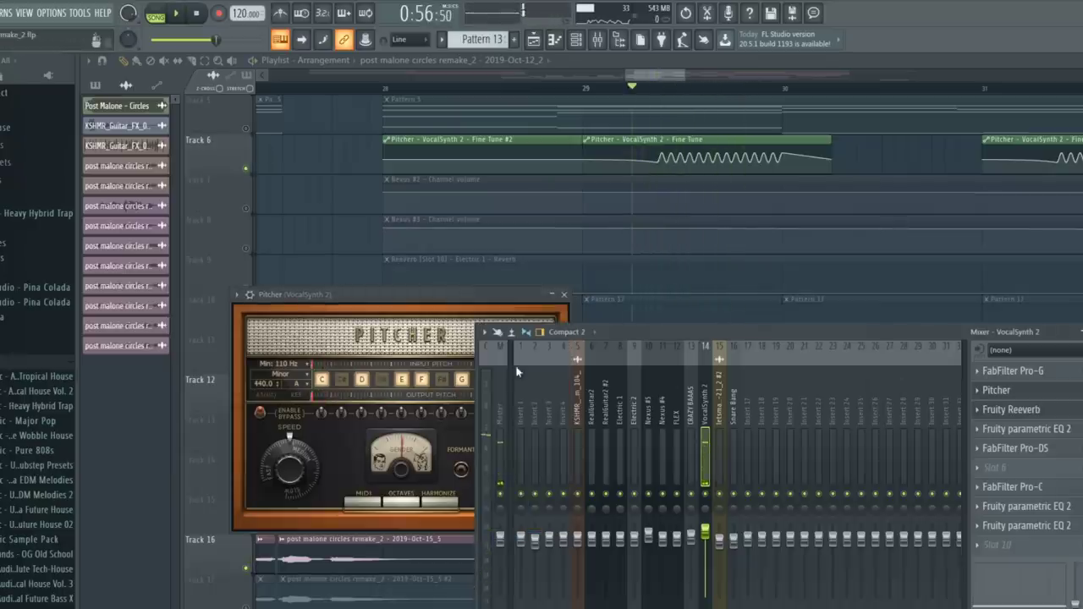
{"action": "left_click", "coordinate": [246, 168]}
{"action": "key", "text": "space"}
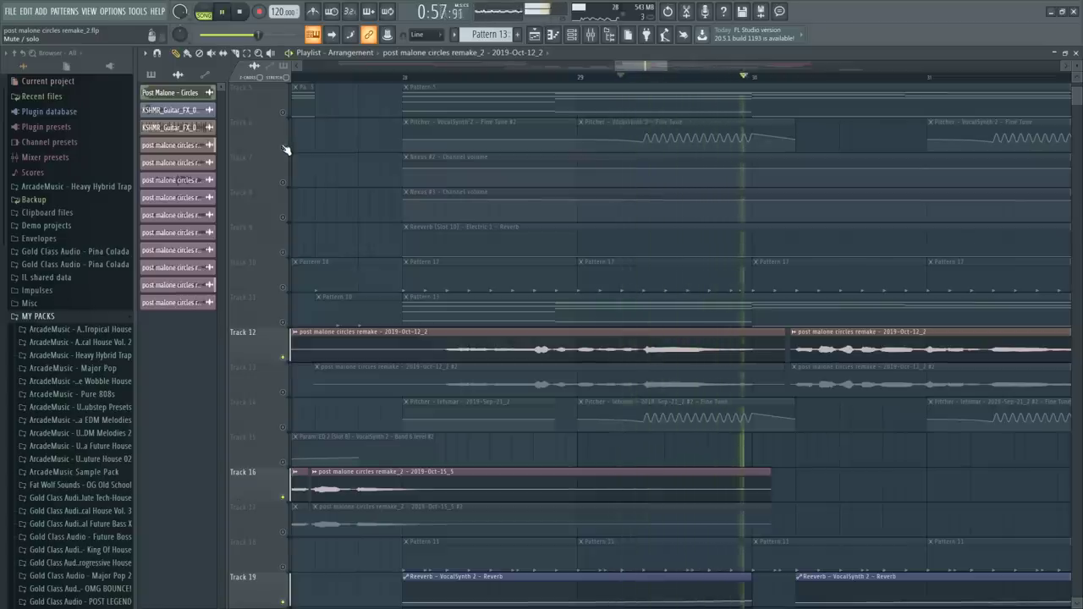
{"action": "left_click", "coordinate": [286, 150]}
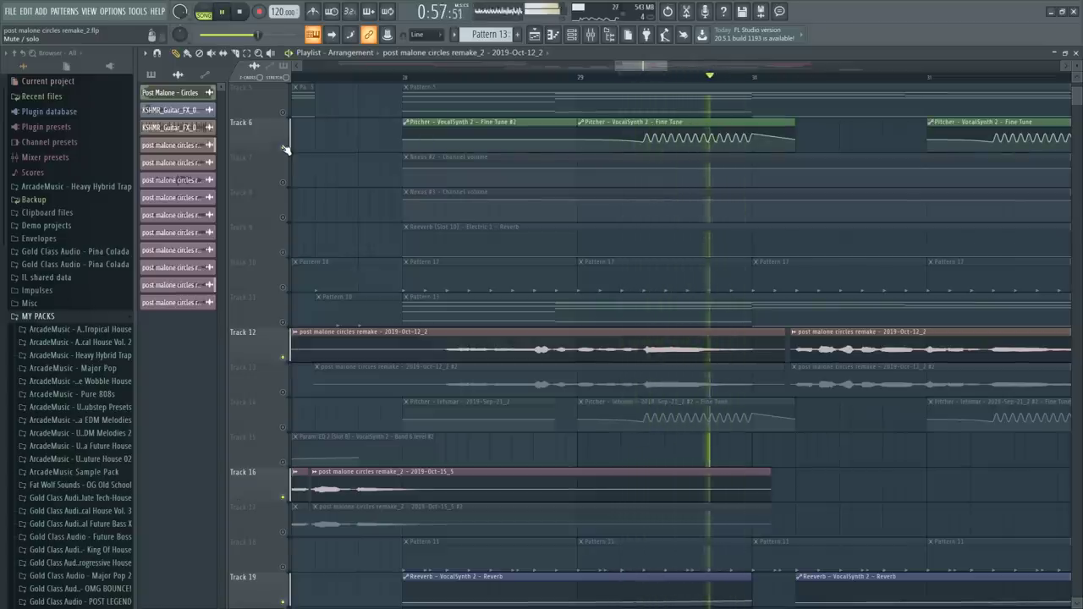
{"action": "key", "text": "space"}
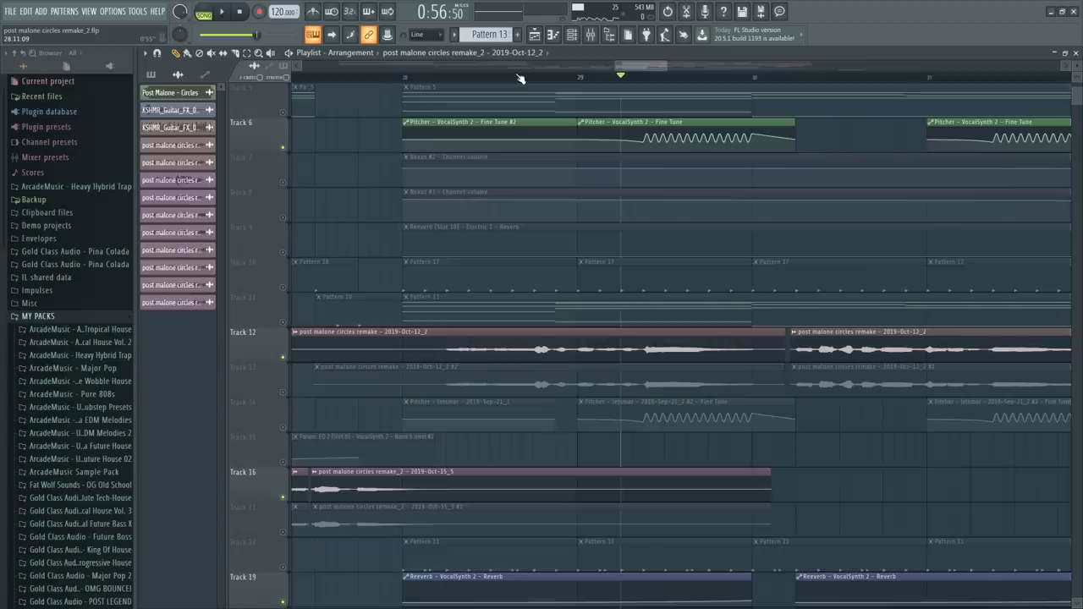
- Solo Track 17 and set the playback position to bar 21
{"action": "scroll", "coordinate": [520, 78], "scroll_direction": "down", "scroll_amount": 3}
{"action": "left_click_drag", "start_coordinate": [628, 70], "coordinate": [559, 81]}
{"action": "right_click", "coordinate": [282, 147]}
{"action": "right_click", "coordinate": [283, 533]}
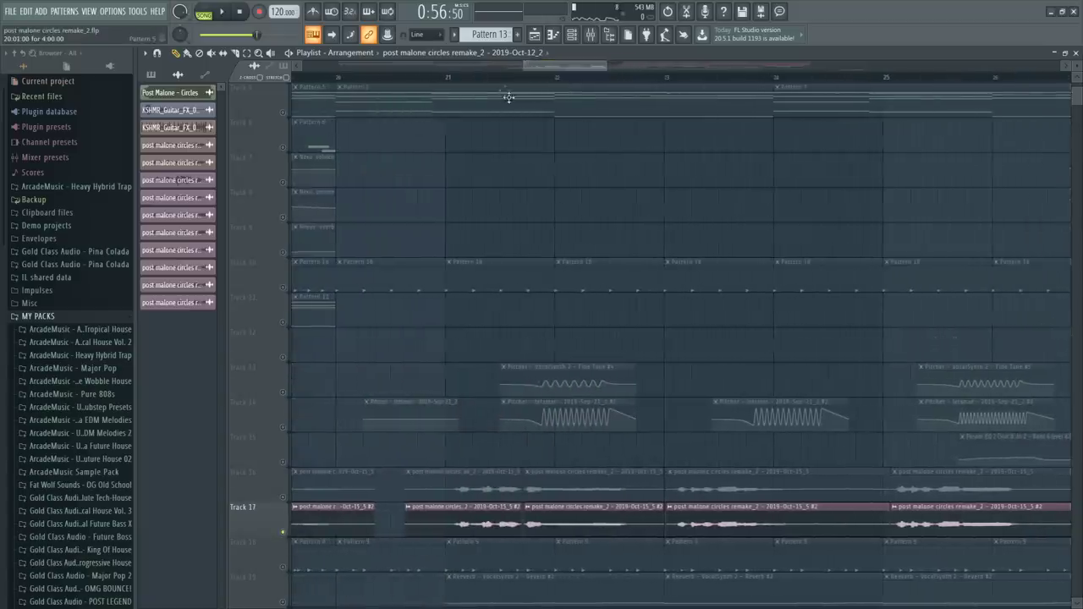
{"action": "left_click", "coordinate": [446, 79]}
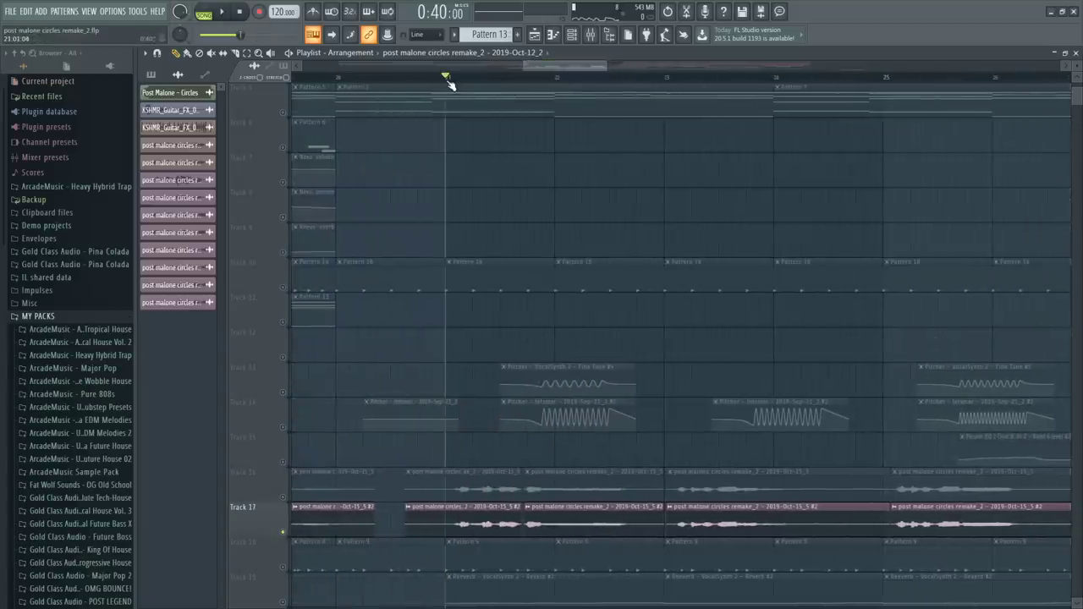
- Open the mixer and select insert 15 to show its effects chain
{"action": "left_click", "coordinate": [590, 35]}
{"action": "left_click", "coordinate": [695, 289]}
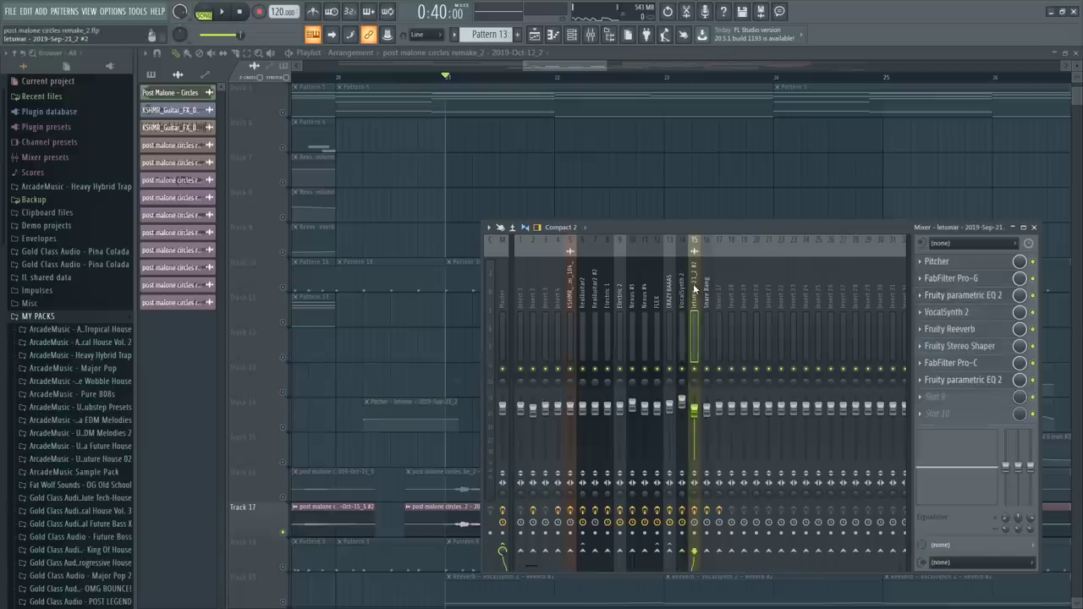
- Bypass Fruity Reeverb, Fruity Stereo Shaper, FabFilter Pro-C and the last parametric EQ on insert 15, and review its Pitcher settings
{"action": "left_click_drag", "start_coordinate": [1033, 380], "coordinate": [1037, 333]}
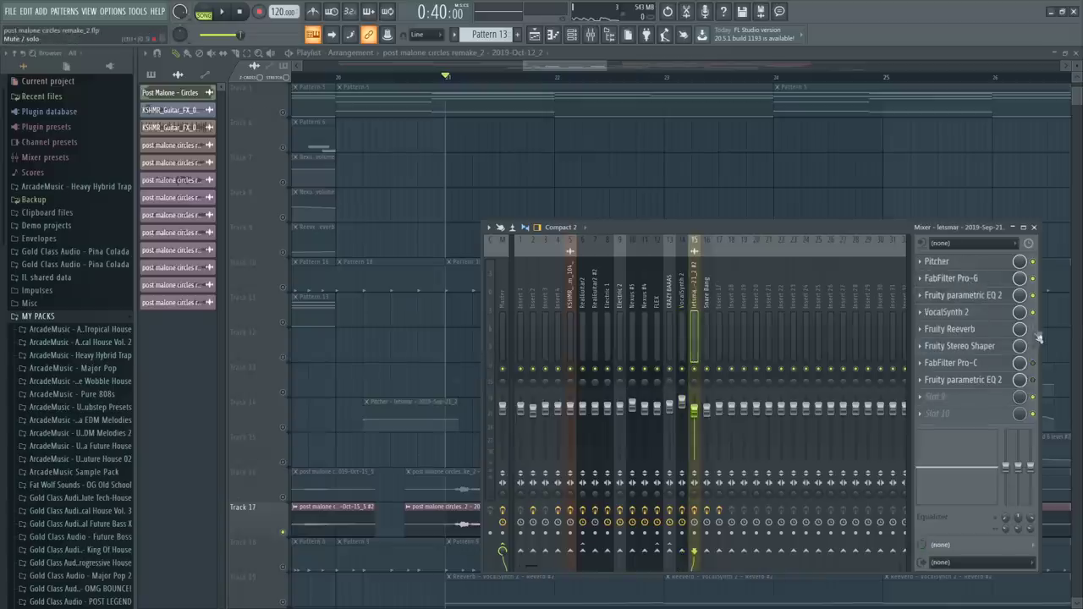
{"action": "left_click", "coordinate": [981, 262]}
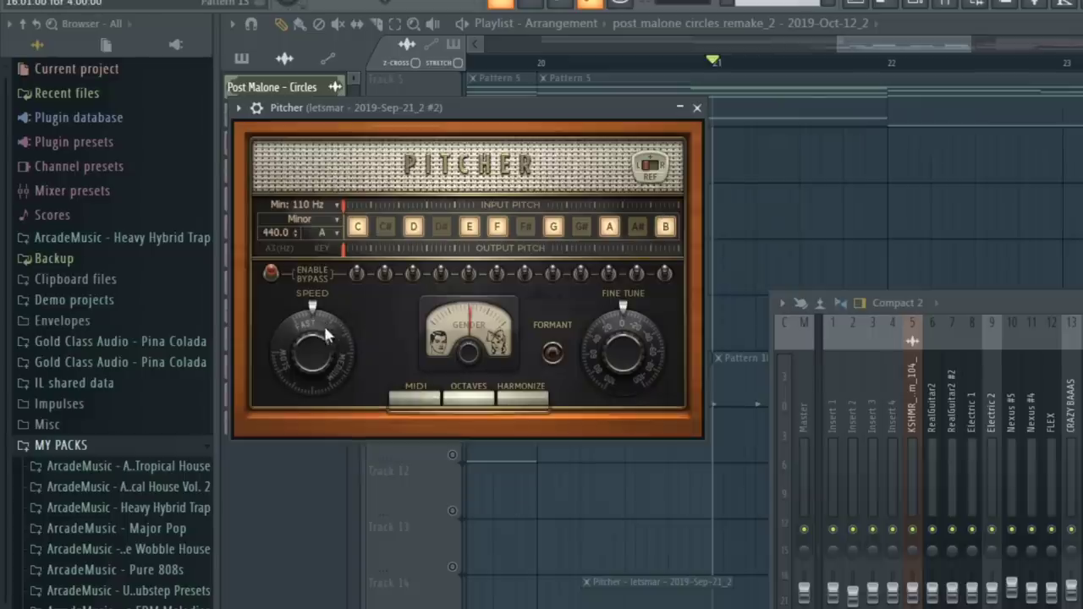
{"action": "left_click", "coordinate": [696, 107]}
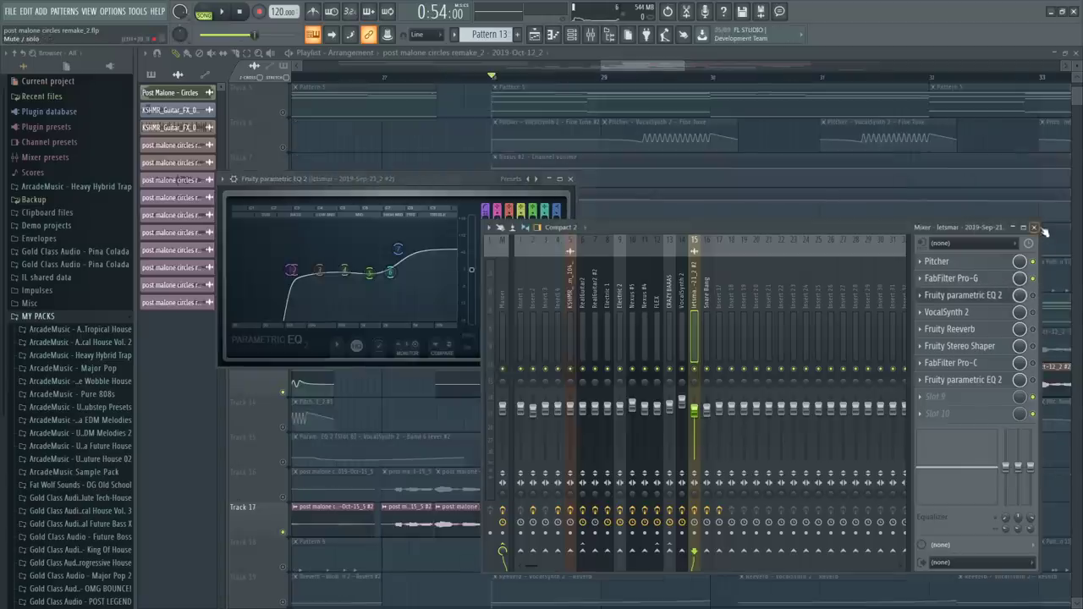
- Unmute Track 14's Pitcher Fine Tune automation and audition the Track 13 vocal from bar 28
{"action": "left_click", "coordinate": [1032, 228]}
{"action": "left_click", "coordinate": [570, 179]}
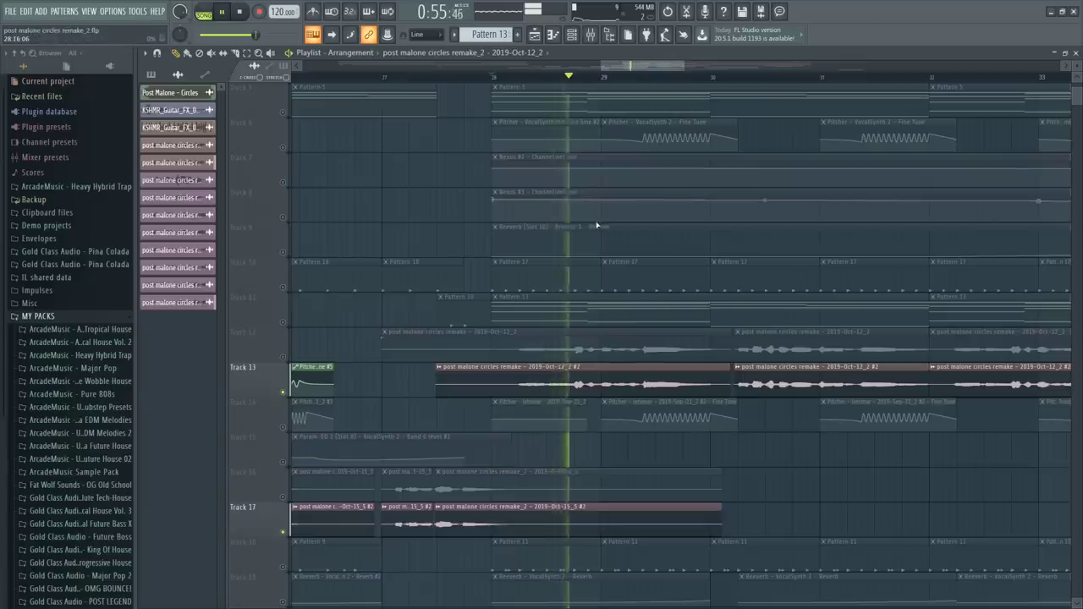
{"action": "left_click_drag", "start_coordinate": [646, 66], "coordinate": [654, 66]}
{"action": "key", "text": "space"}
{"action": "left_click", "coordinate": [288, 428]}
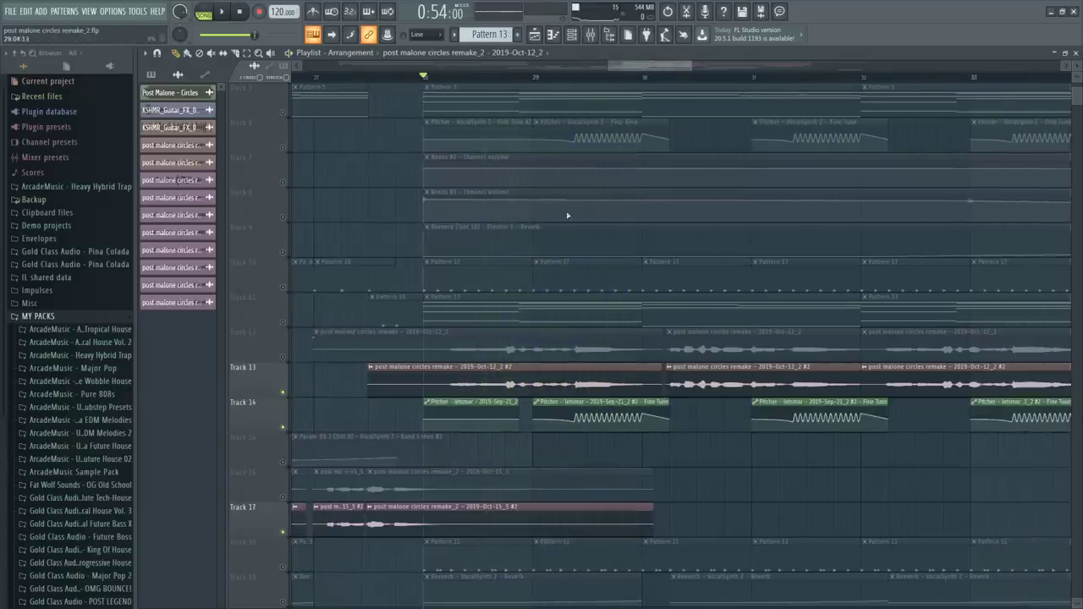
{"action": "left_click", "coordinate": [566, 78]}
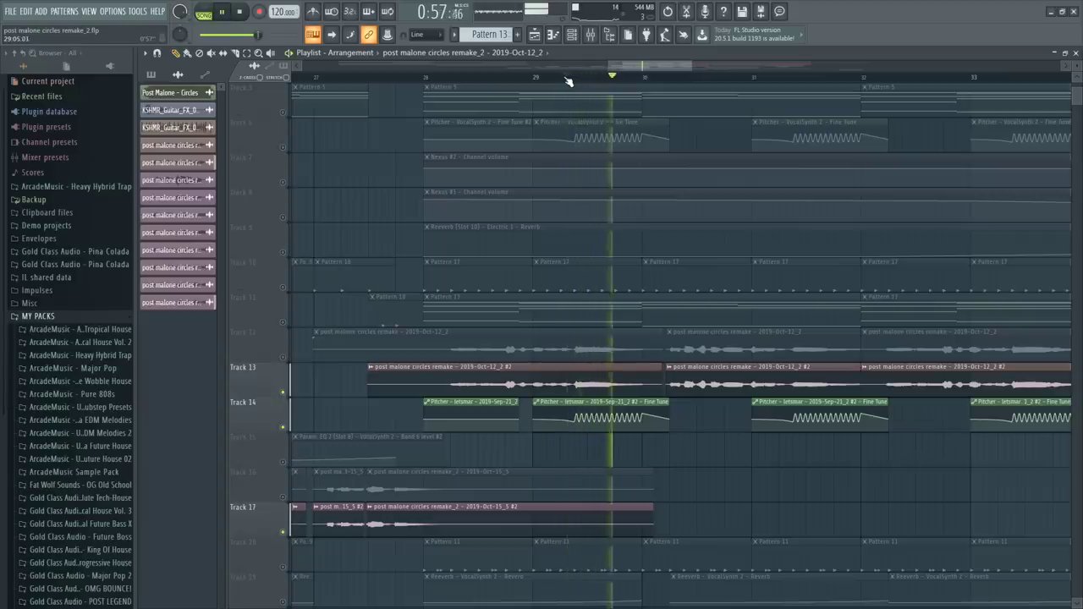
{"action": "key", "text": "space"}
- Enable the first Fruity parametric EQ 2 on insert 15, review its curve and audition the vocal with it
{"action": "key", "text": "F9"}
{"action": "left_click", "coordinate": [1004, 302]}
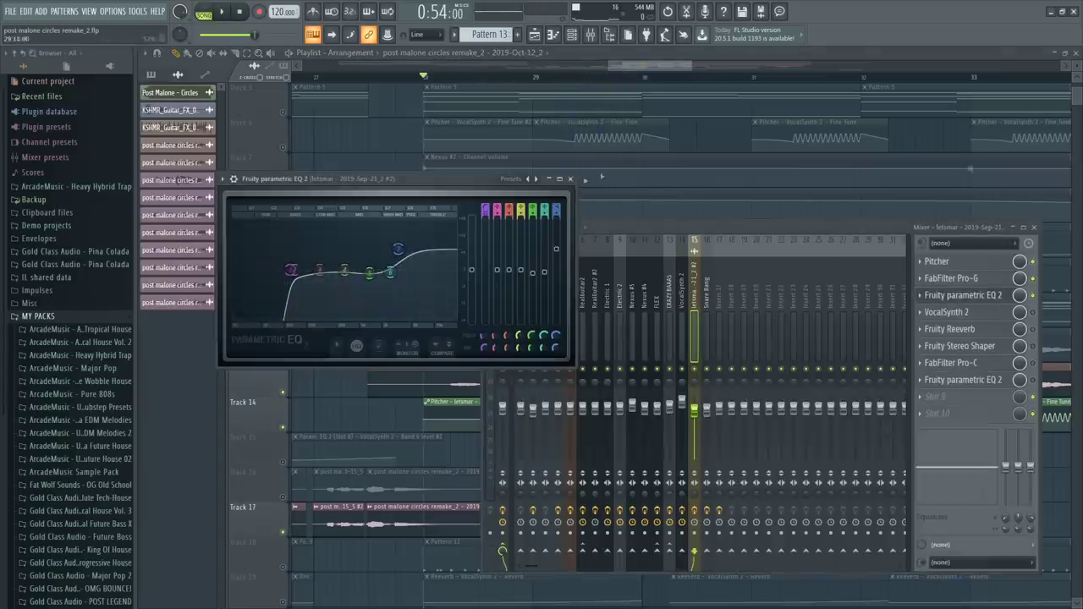
{"action": "left_click", "coordinate": [572, 180]}
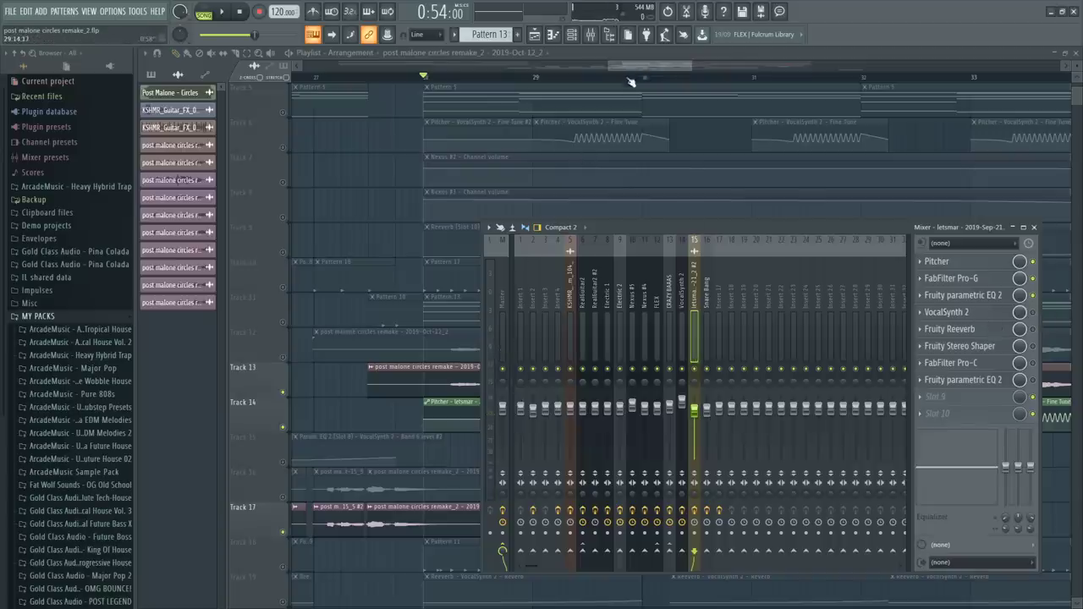
{"action": "key", "text": "space"}
- Enable VocalSynth 2 on insert 15 and audition the vocal from bar 28
{"action": "left_click_drag", "start_coordinate": [726, 228], "coordinate": [480, 436]}
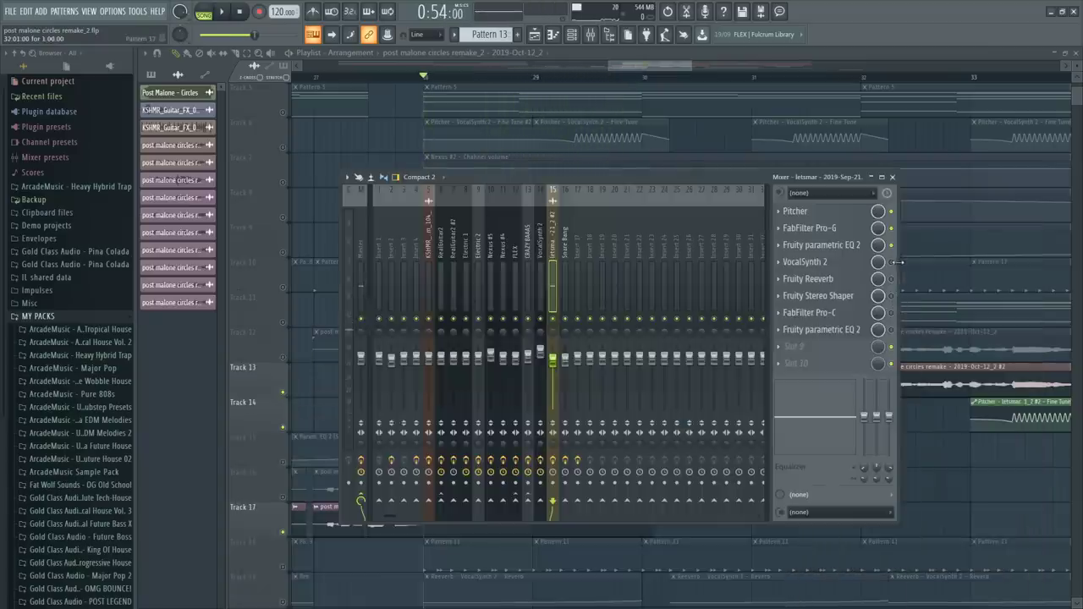
{"action": "left_click", "coordinate": [892, 263]}
{"action": "key", "text": "space"}
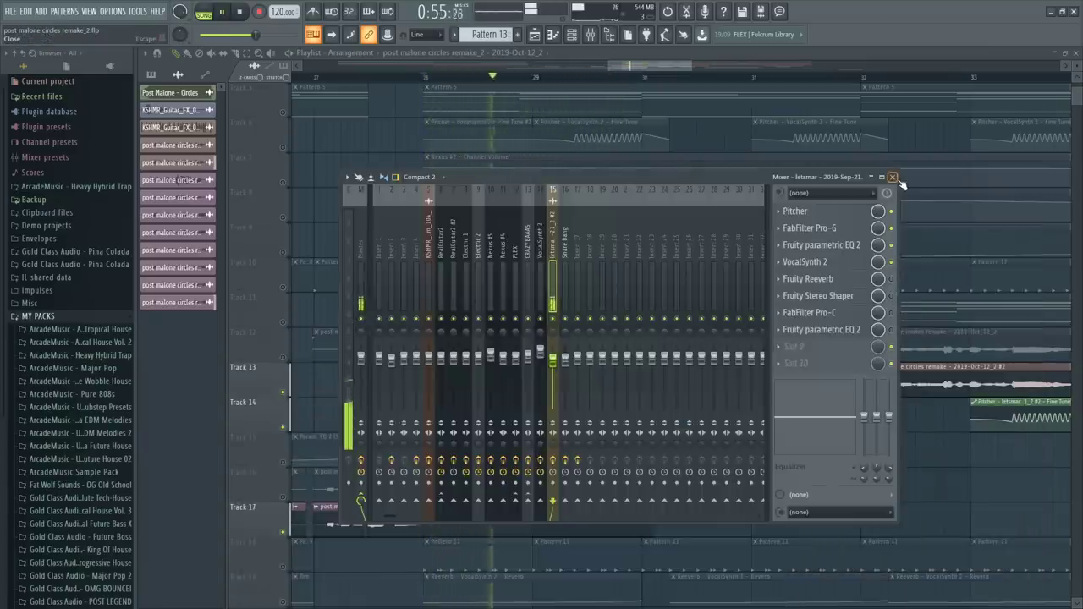
{"action": "key", "text": "space"}
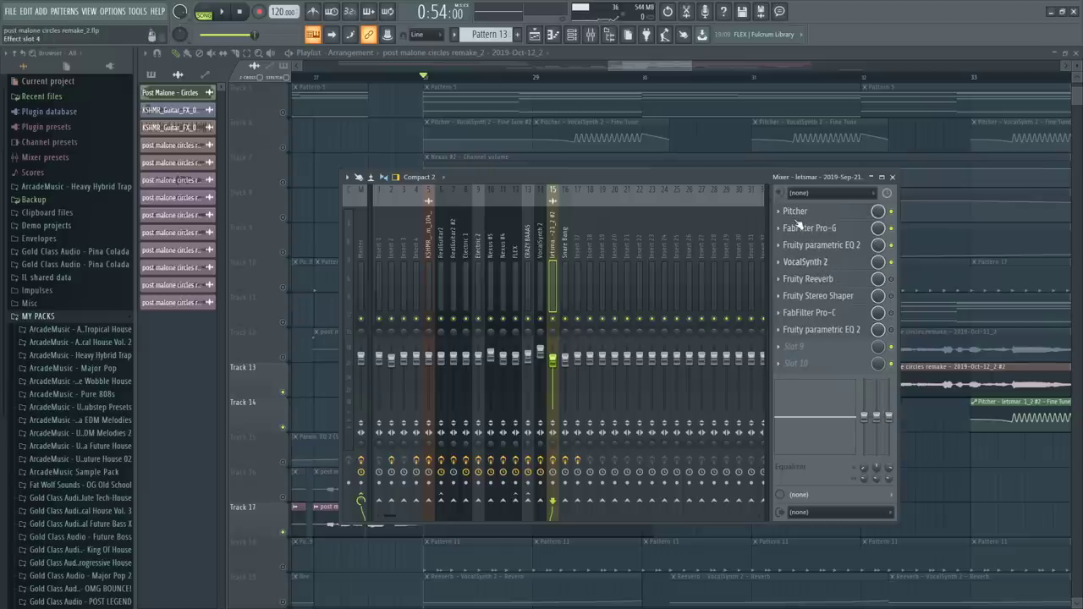
- Review the VocalSynth 2 settings on insert 15, then enable Fruity Reeverb and inspect its settings
{"action": "left_click", "coordinate": [805, 261]}
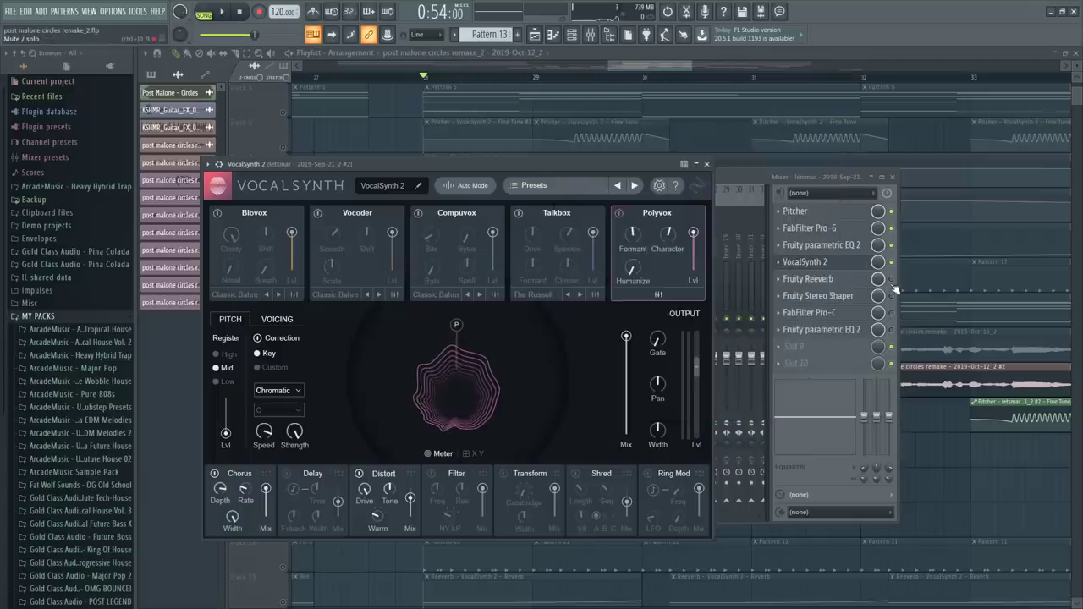
{"action": "left_click", "coordinate": [892, 280]}
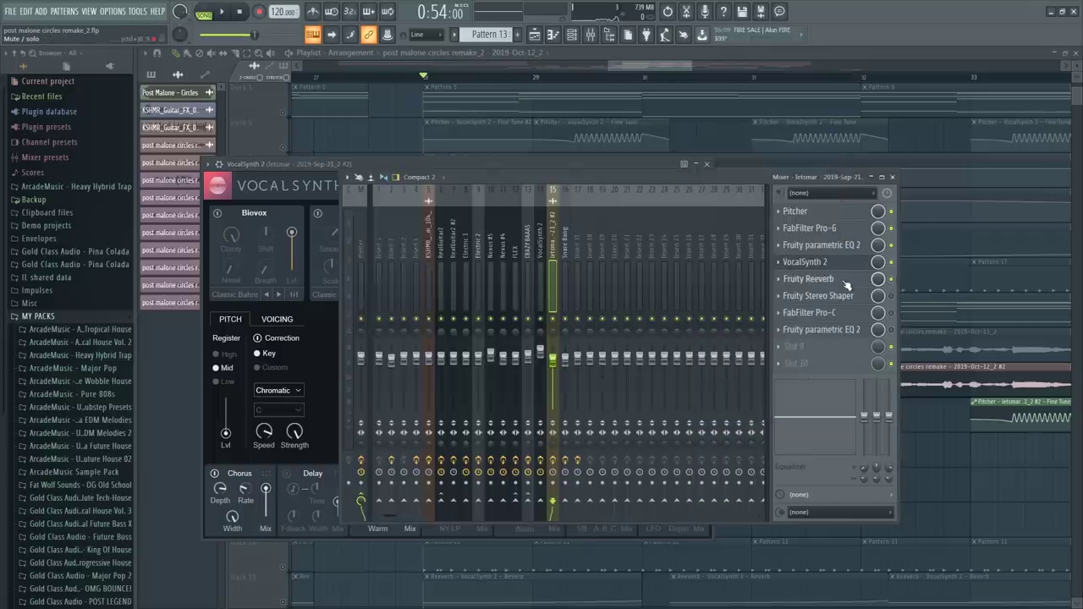
{"action": "left_click", "coordinate": [844, 281]}
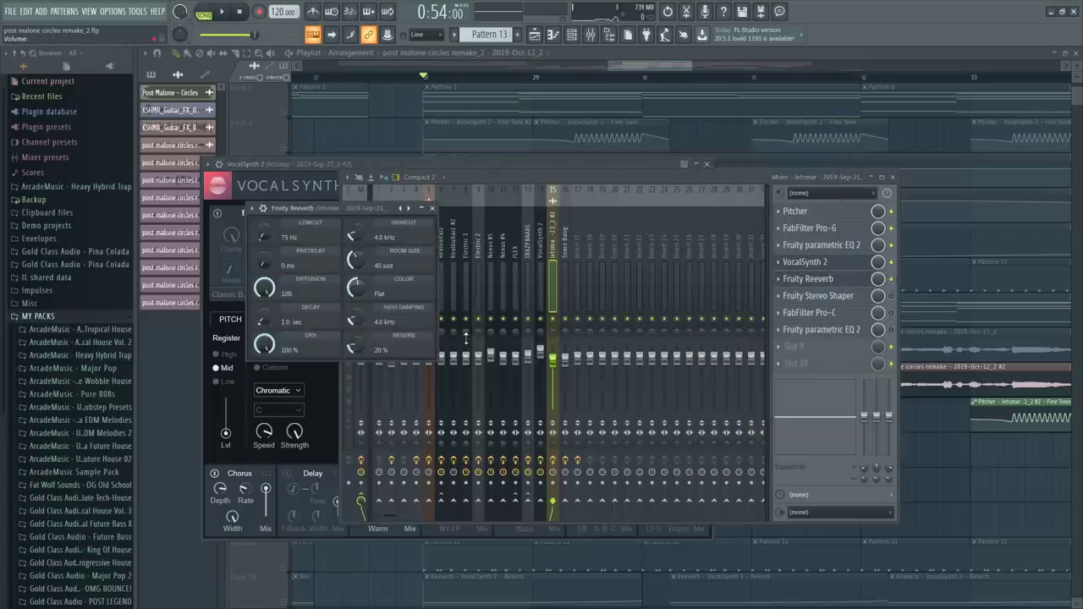
{"action": "left_click", "coordinate": [432, 209]}
- Enable Fruity Stereo Shaper, FabFilter Pro-C and the last Fruity parametric EQ 2 on insert 15, reviewing each one's settings
{"action": "left_click", "coordinate": [818, 295]}
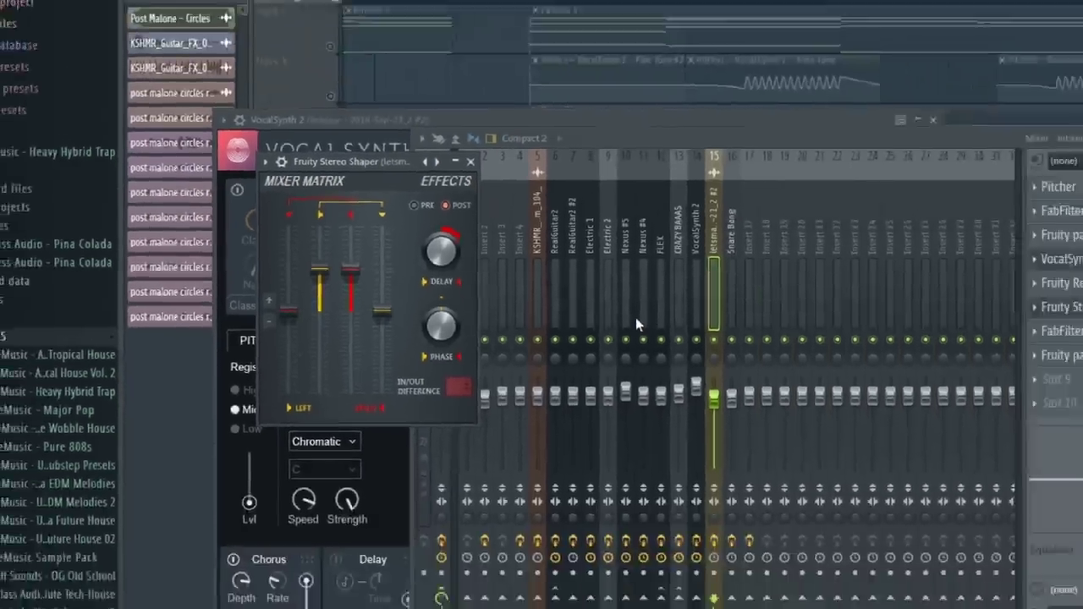
{"action": "left_click", "coordinate": [734, 68]}
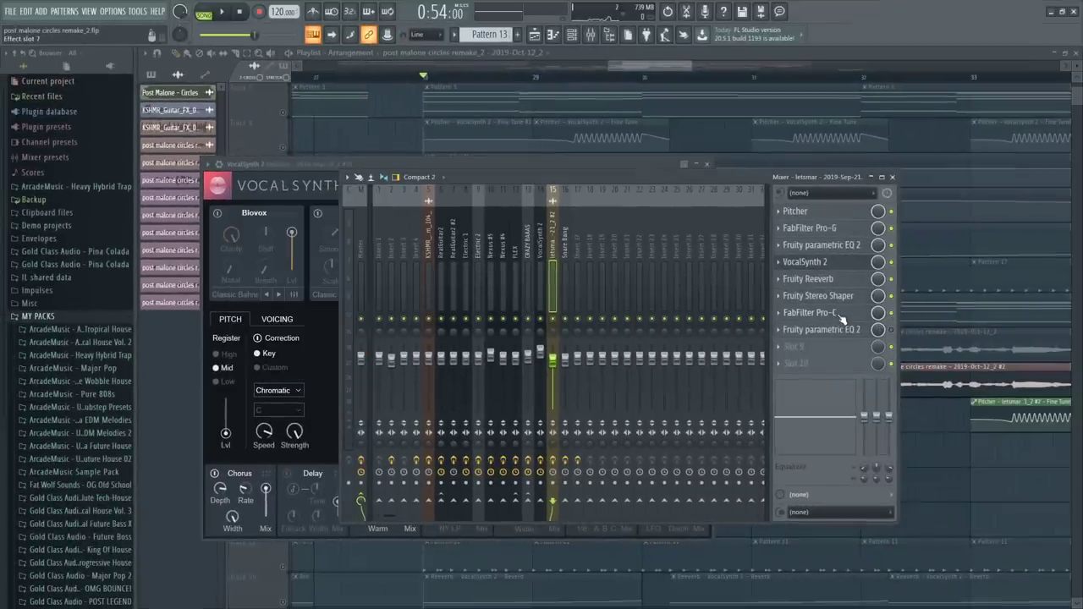
{"action": "left_click", "coordinate": [841, 313]}
{"action": "left_click", "coordinate": [510, 123]}
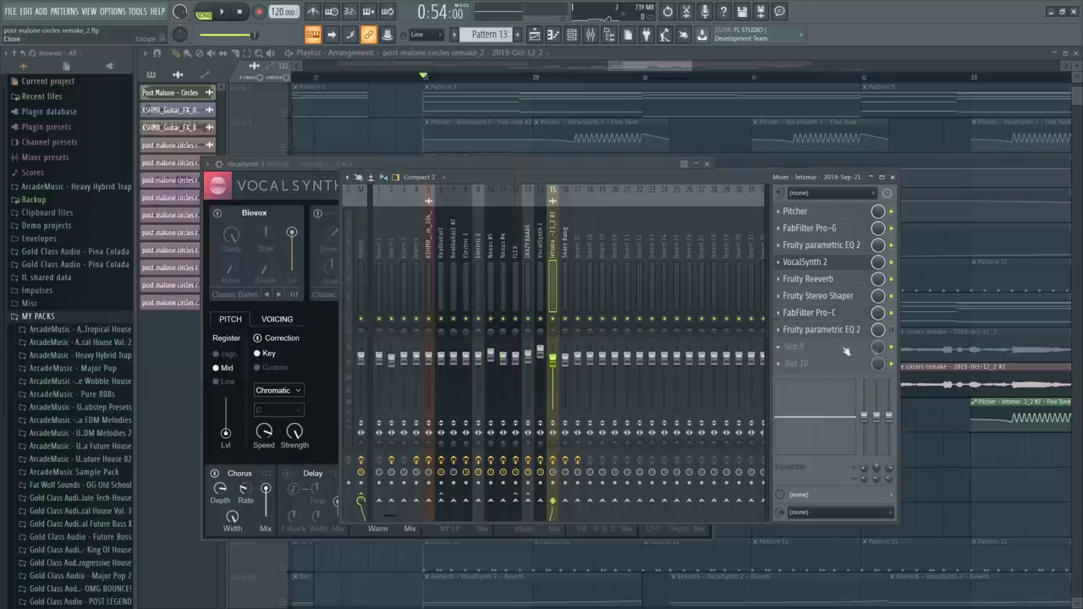
{"action": "left_click", "coordinate": [848, 330]}
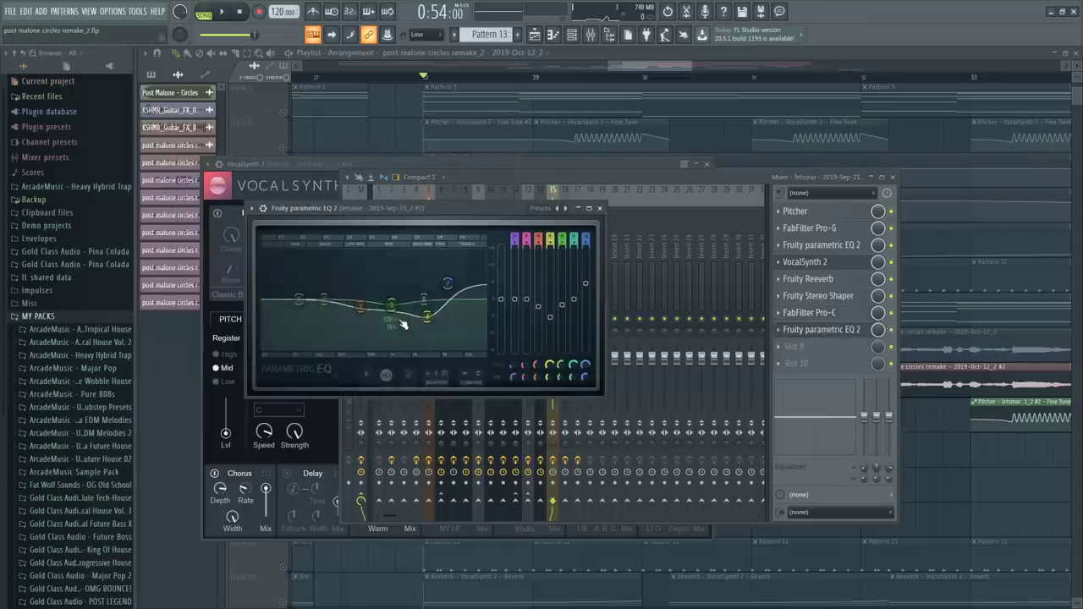
{"action": "left_click", "coordinate": [599, 209]}
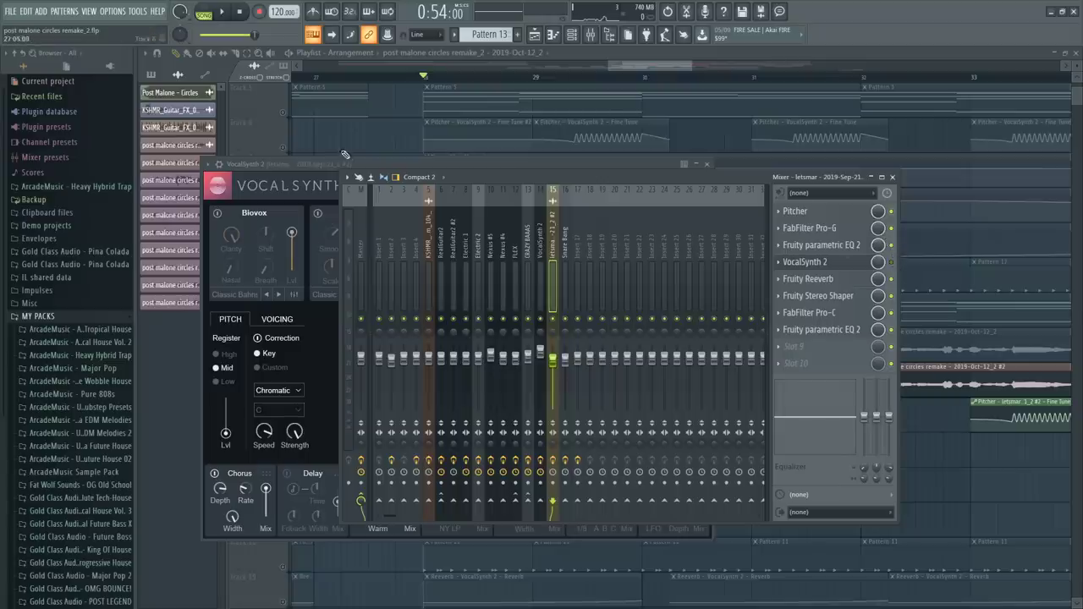
- Compare the second vocal layer from bar 28 with VocalSynth 2 bypassed and enabled on insert 15
{"action": "left_click", "coordinate": [457, 78]}
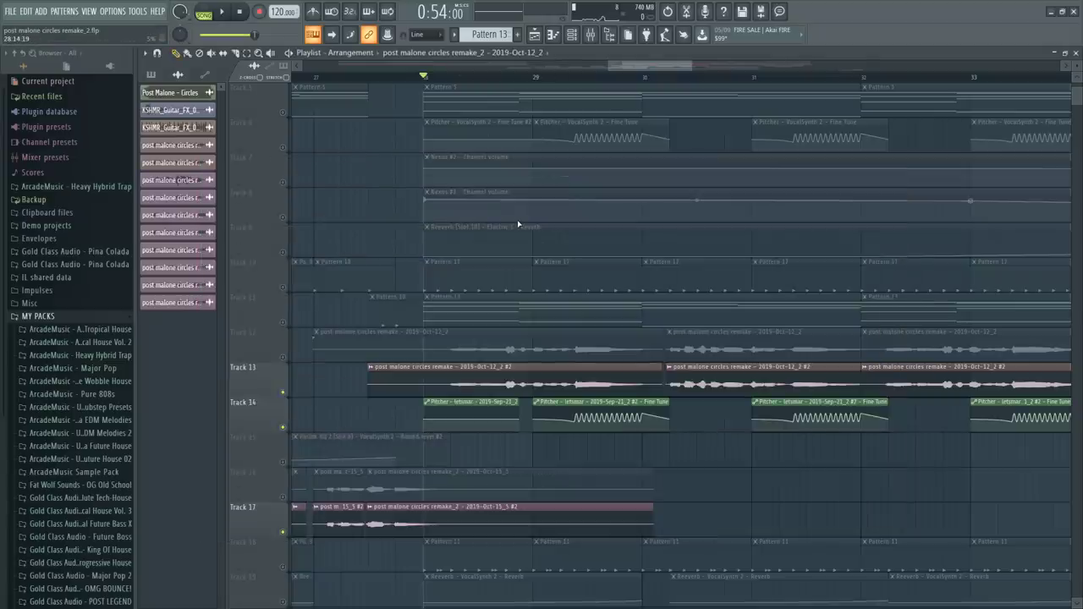
{"action": "key", "text": "space"}
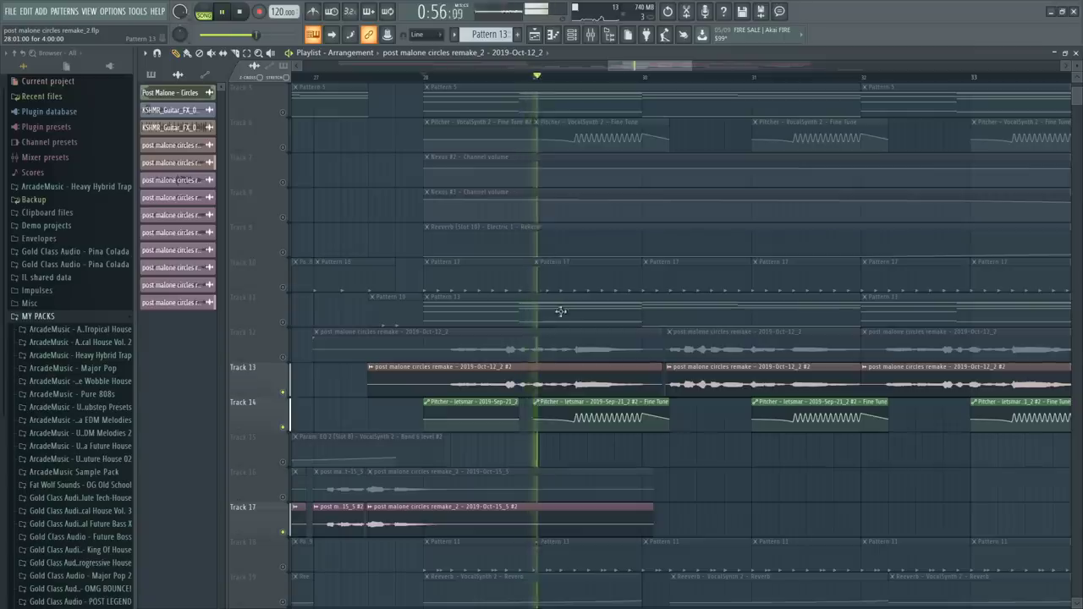
{"action": "key", "text": "space"}
{"action": "left_click", "coordinate": [592, 34]}
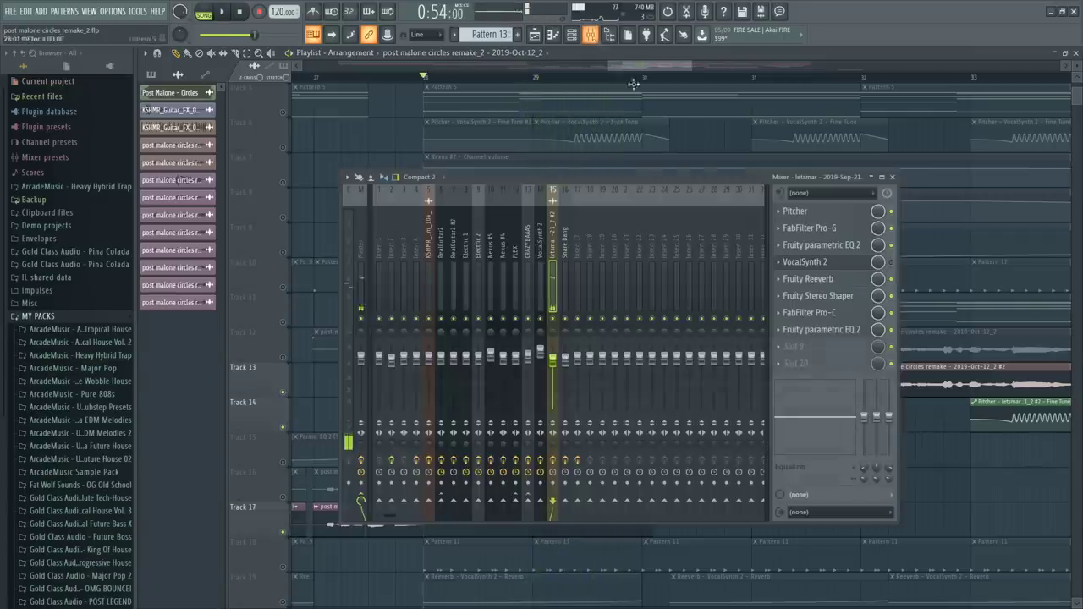
{"action": "left_click", "coordinate": [843, 268]}
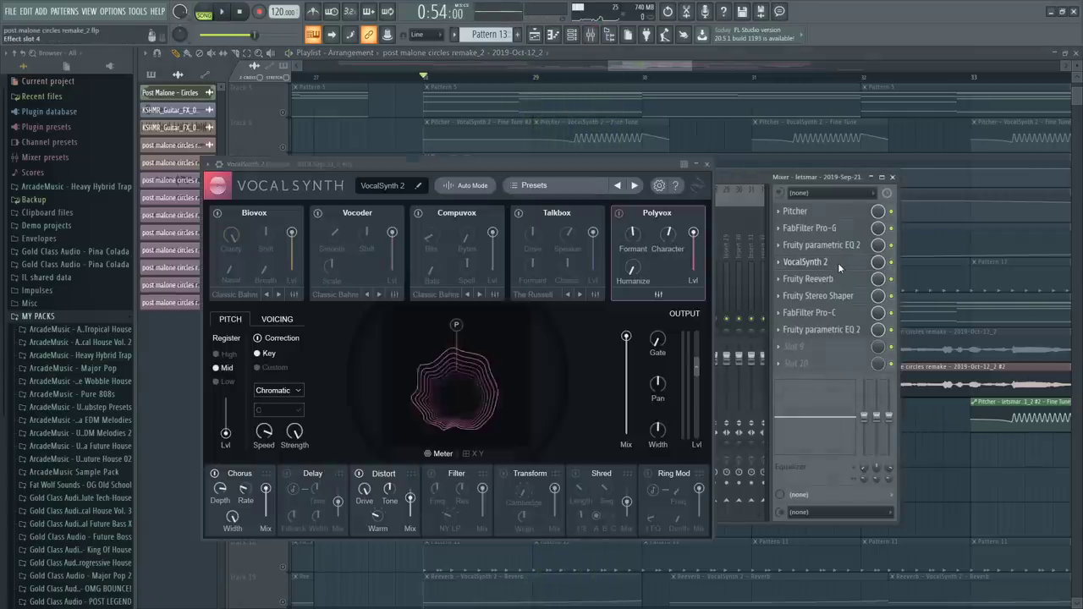
{"action": "left_click", "coordinate": [782, 54]}
{"action": "key", "text": "space"}
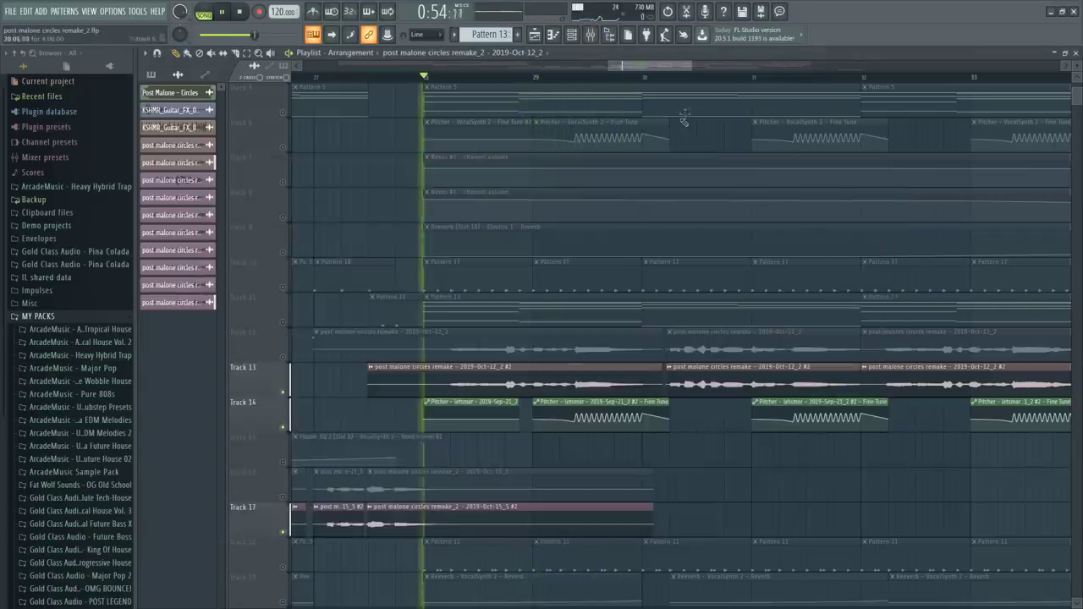
{"action": "left_click", "coordinate": [590, 34]}
{"action": "key", "text": "space"}
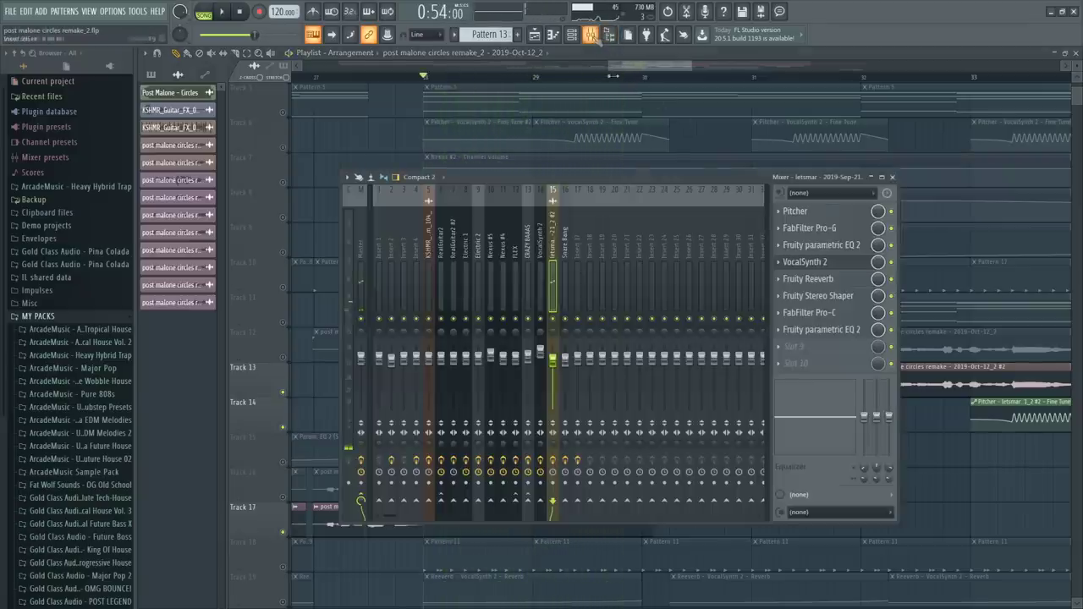
- Toggle VocalSynth 2's Distort and Chorus modules off and back on during playback to hear what each contributes
{"action": "left_click", "coordinate": [825, 269]}
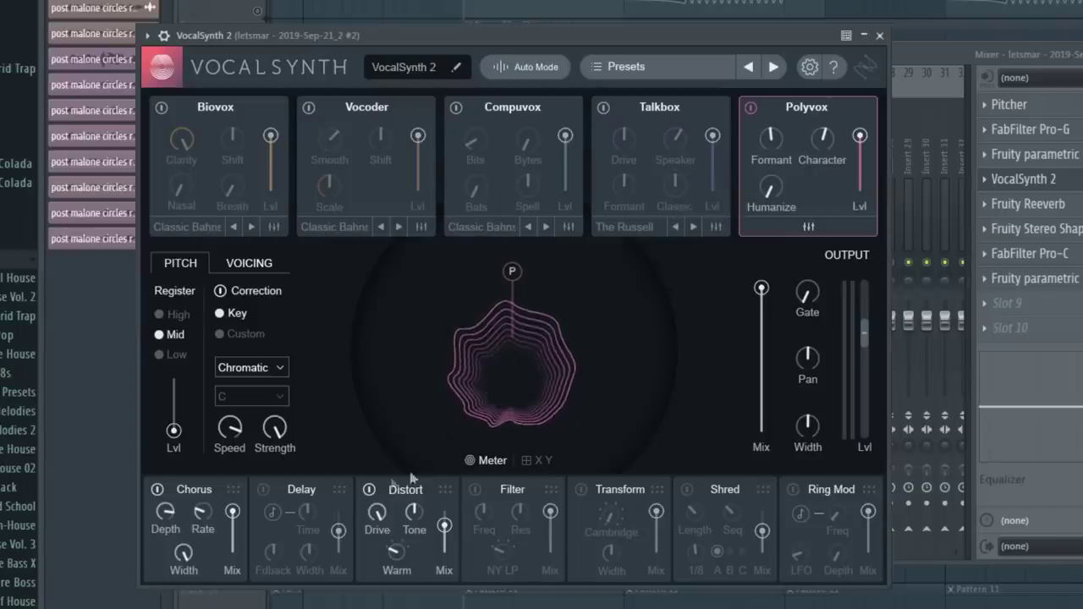
{"action": "left_click", "coordinate": [370, 491]}
{"action": "left_click", "coordinate": [370, 491]}
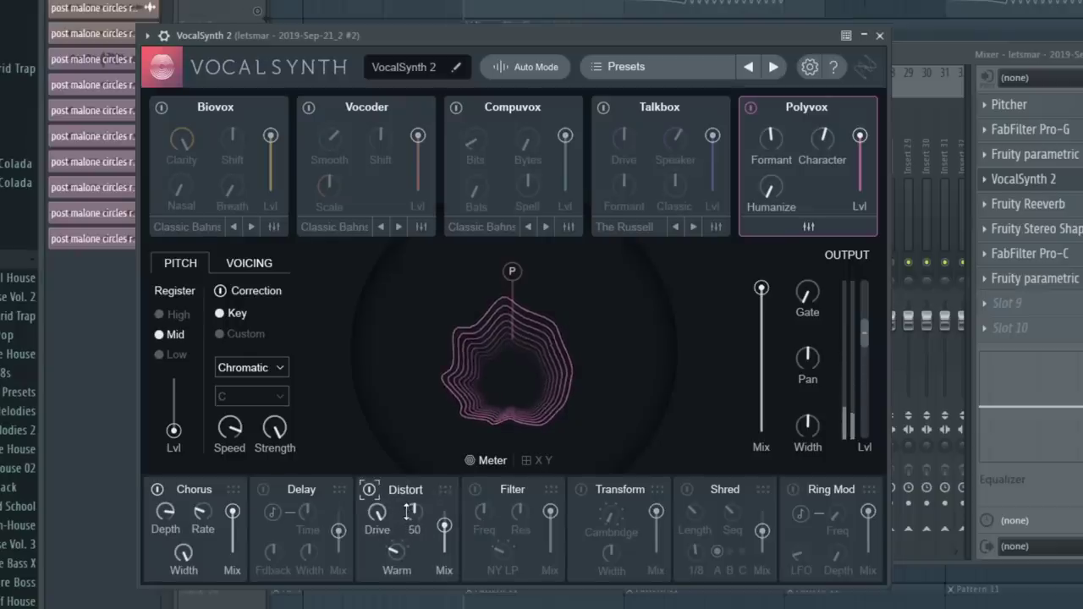
{"action": "left_click", "coordinate": [157, 491]}
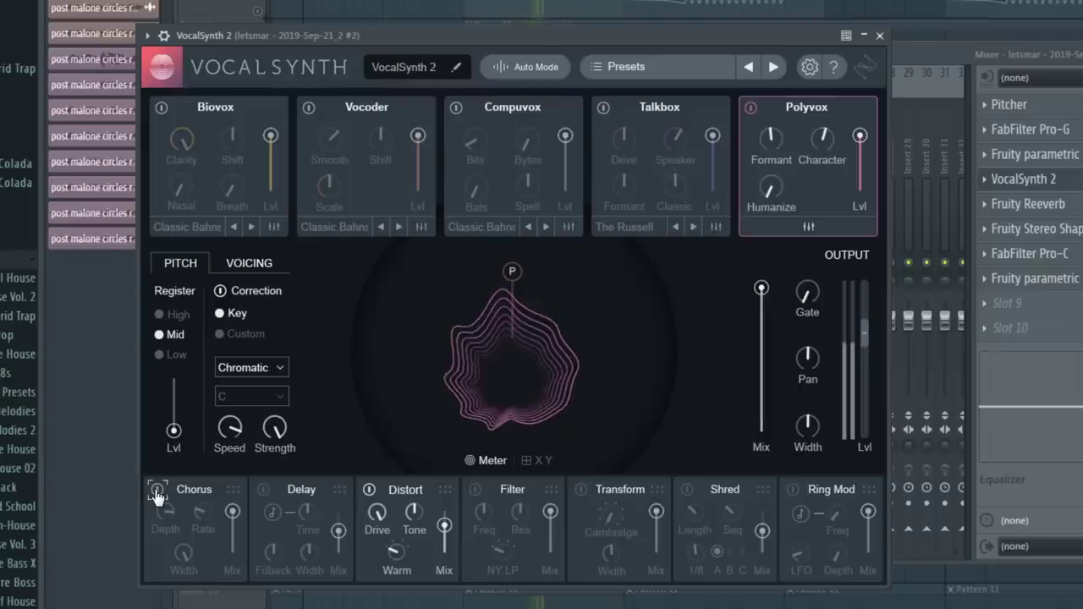
{"action": "left_click", "coordinate": [156, 491]}
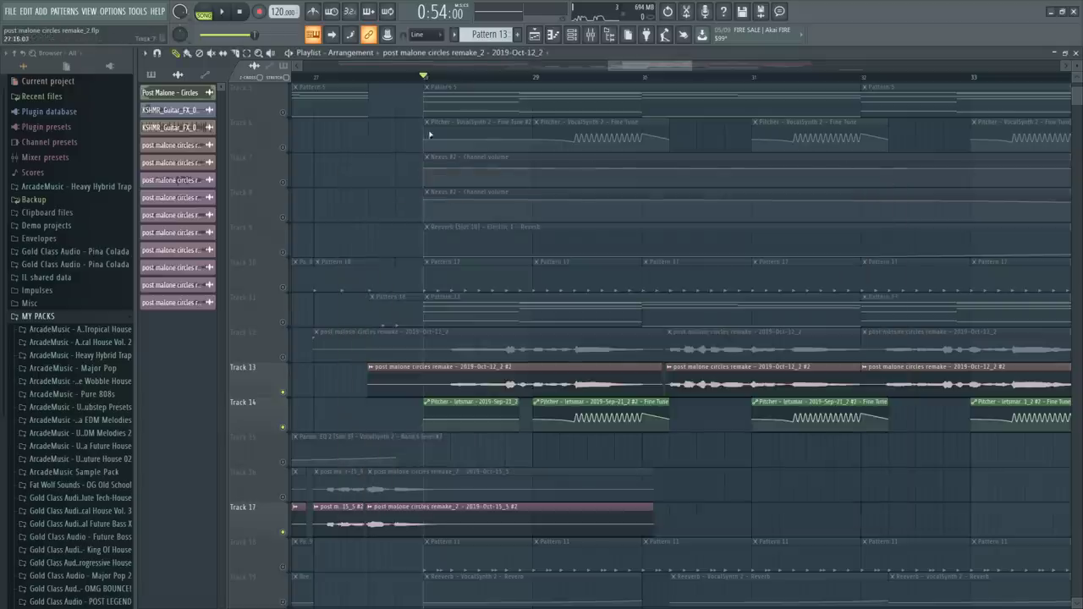
- Unmute Tracks 12, 6, 16 and 15 and play the combined vocal layers with their automation from bar 28 onward
{"action": "left_click", "coordinate": [291, 357]}
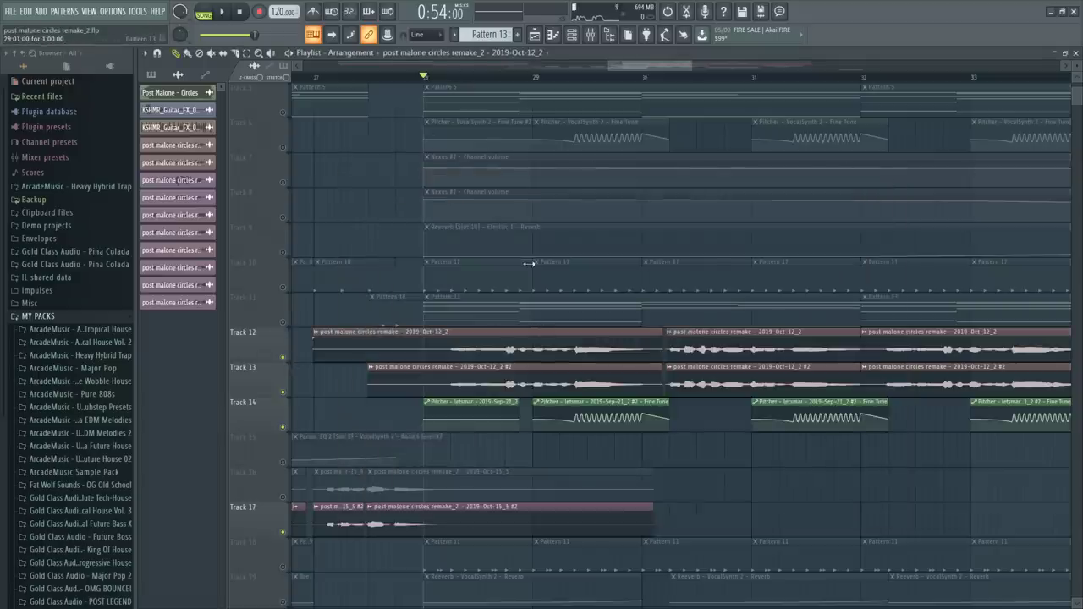
{"action": "left_click", "coordinate": [290, 149]}
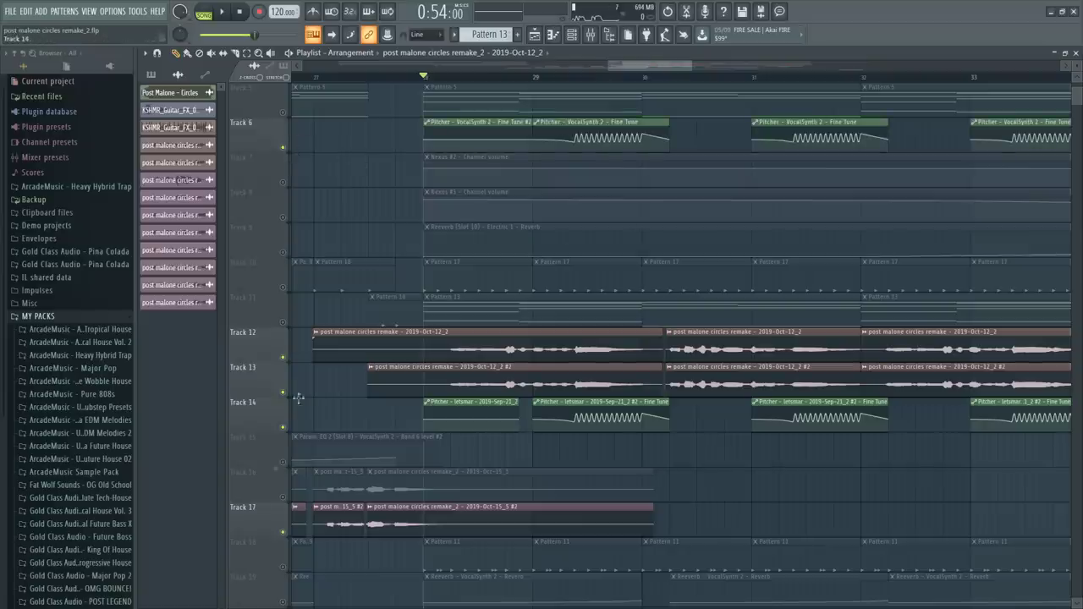
{"action": "left_click", "coordinate": [284, 497]}
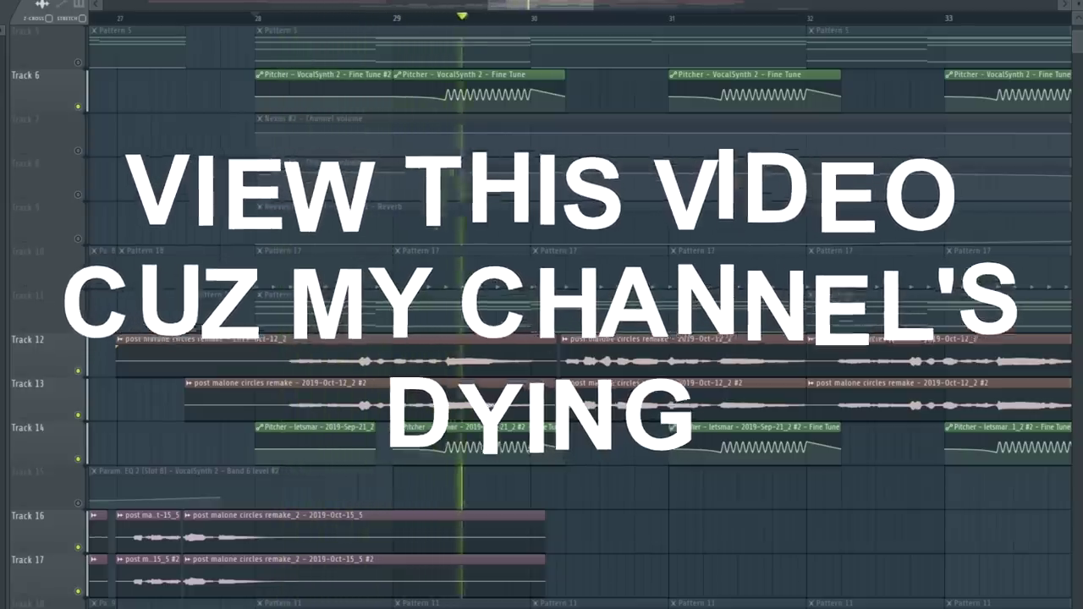
{"action": "left_click_drag", "start_coordinate": [520, 7], "coordinate": [582, 9]}
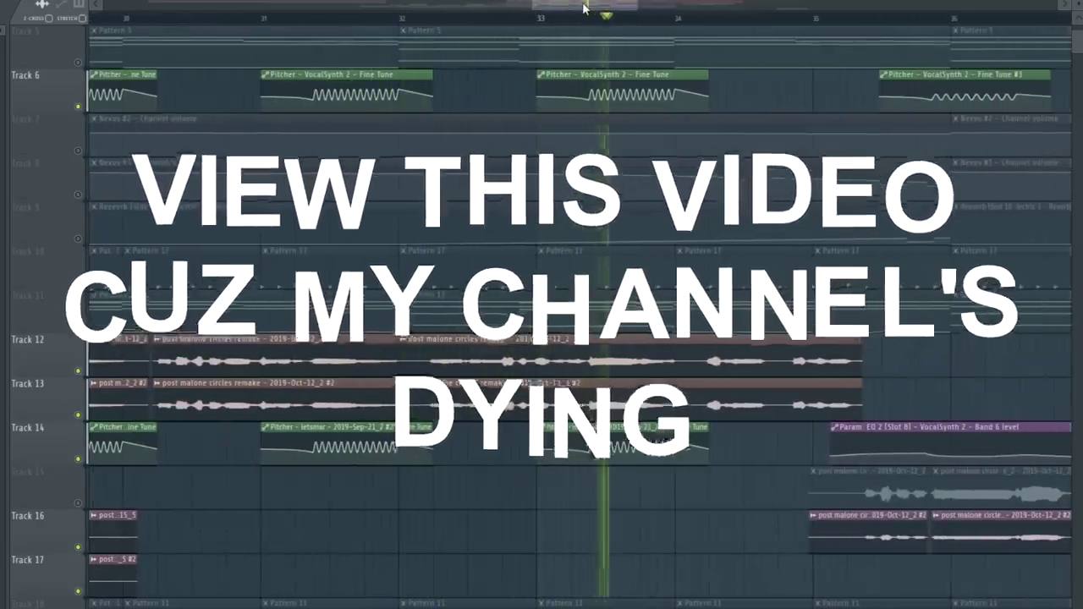
{"action": "left_click_drag", "start_coordinate": [584, 8], "coordinate": [603, 9]}
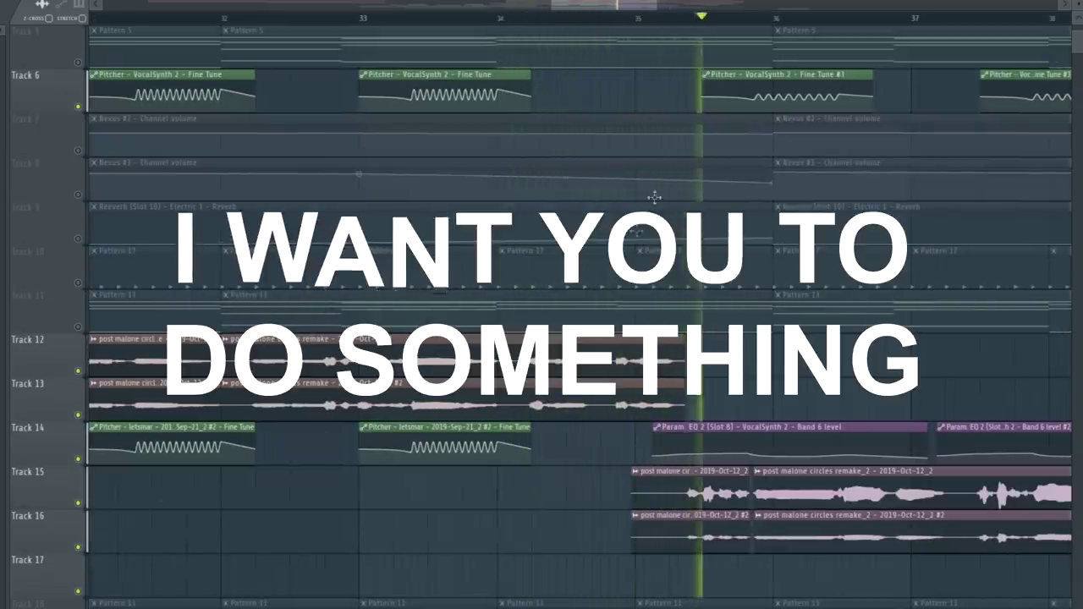
{"action": "left_click_drag", "start_coordinate": [639, 7], "coordinate": [693, 22]}
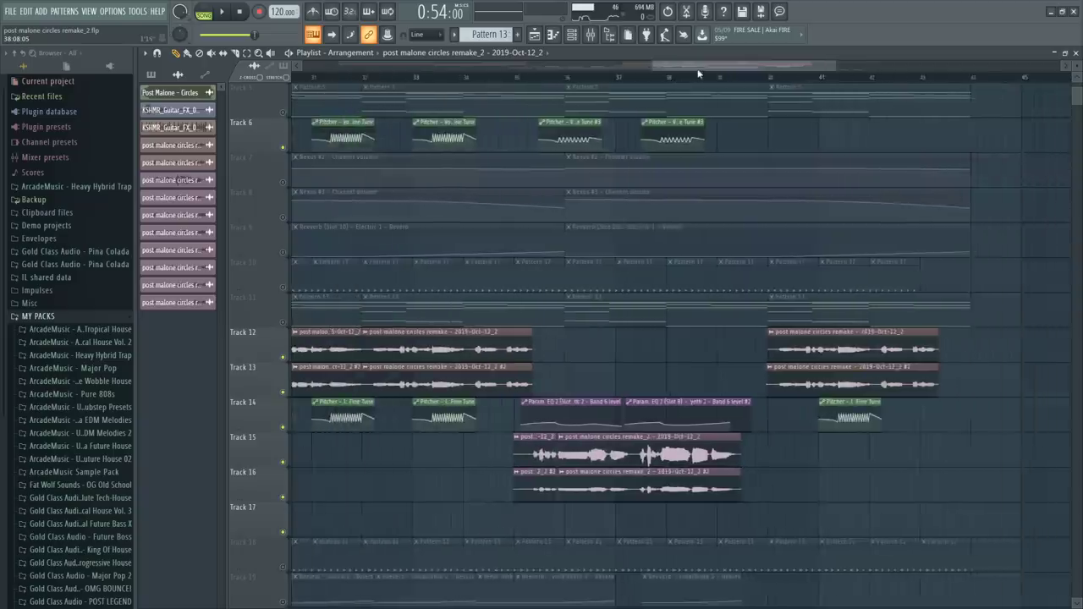
- Bypass the effects on mixer inserts 14 and 15 and play the dry vocal layers from bar 28
{"action": "left_click_drag", "start_coordinate": [699, 71], "coordinate": [652, 73]}
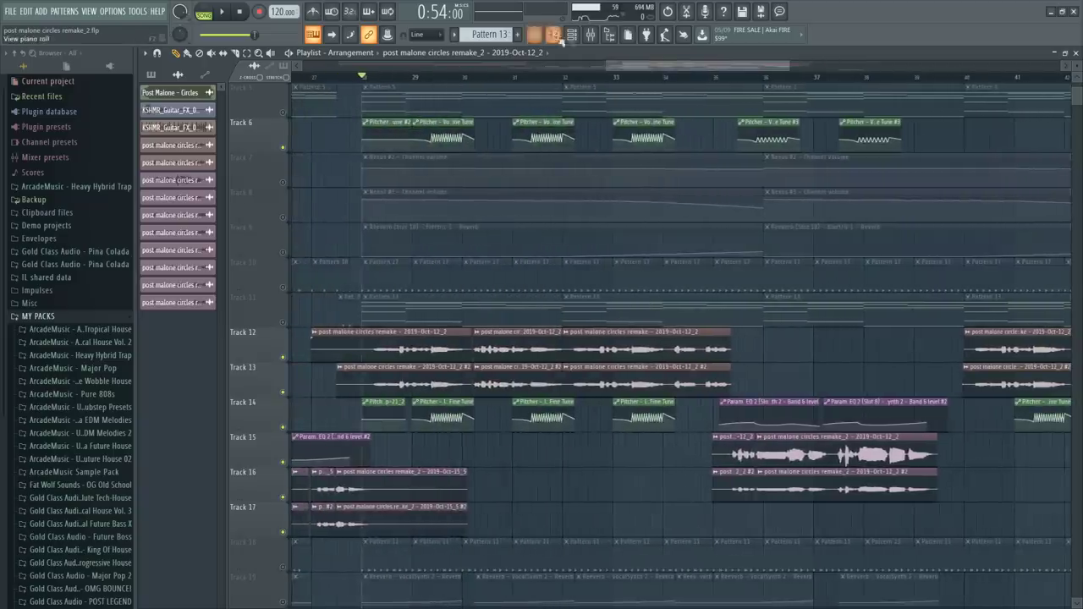
{"action": "left_click", "coordinate": [590, 37]}
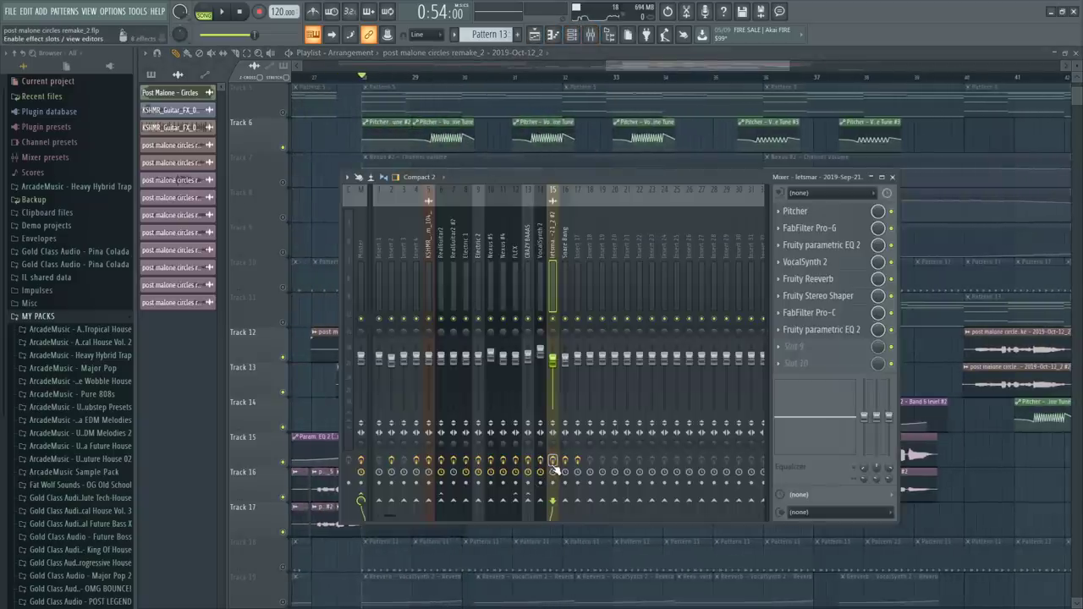
{"action": "left_click", "coordinate": [762, 53]}
{"action": "key", "text": "space"}
{"action": "scroll", "coordinate": [377, 87], "scroll_direction": "up", "scroll_amount": 4}
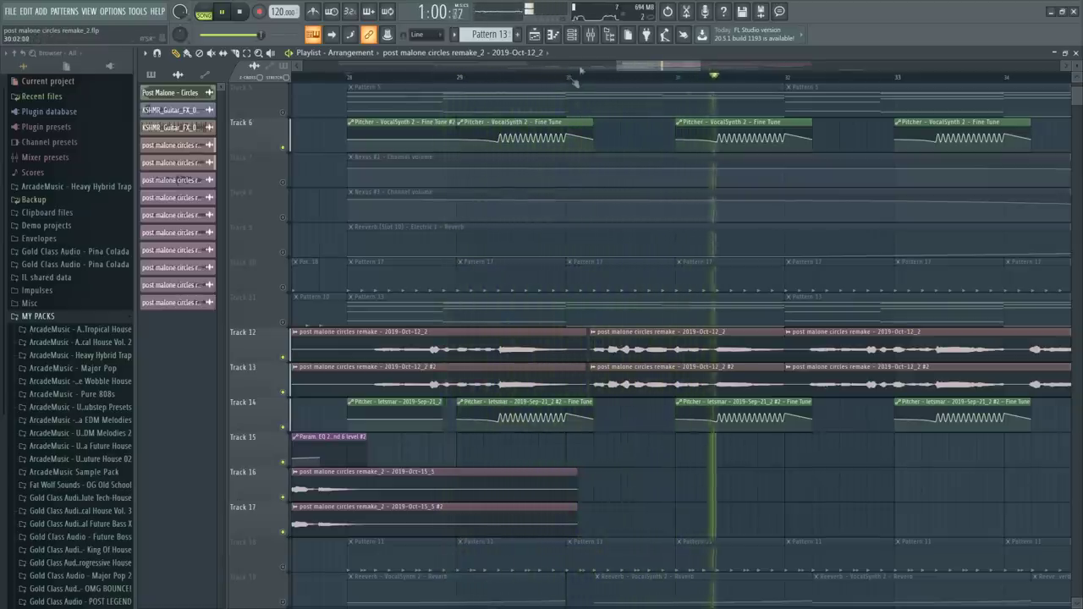
{"action": "key", "text": "space"}
- Re-enable the effects on inserts 14 and 15 and replay the processed vocal layers from bar 28 for comparison
{"action": "left_click", "coordinate": [590, 35]}
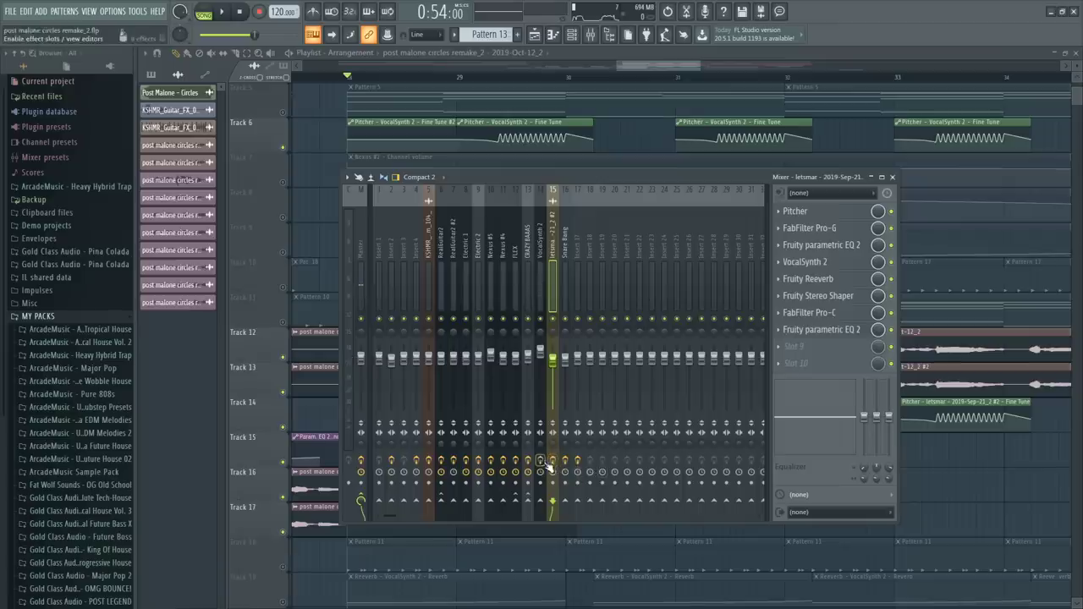
{"action": "left_click", "coordinate": [893, 179]}
{"action": "key", "text": "space"}
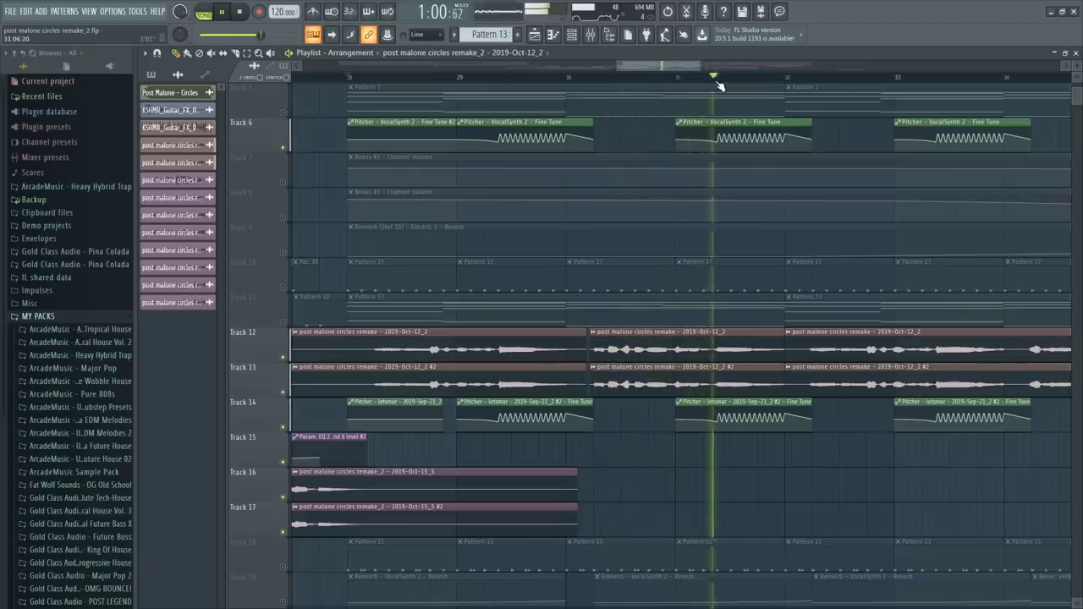
{"action": "key", "text": "space"}
- Unmute all playlist tracks and look over the full arrangement of instruments, vocals and automation clips
{"action": "scroll", "coordinate": [720, 85], "scroll_direction": "down", "scroll_amount": 5}
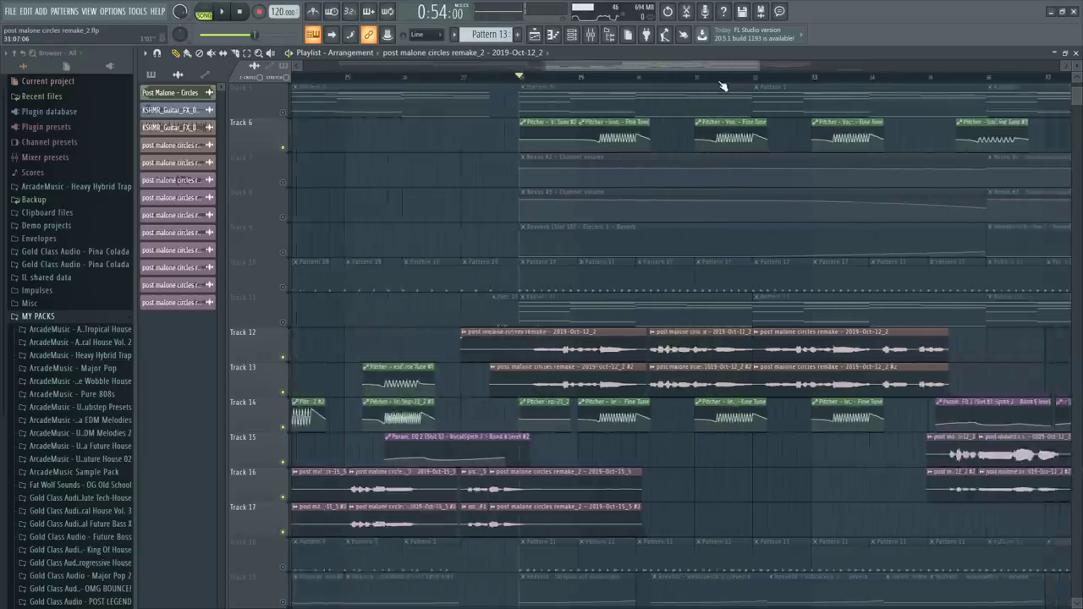
{"action": "right_click", "coordinate": [285, 357]}
{"action": "right_click", "coordinate": [284, 357]}
{"action": "scroll", "coordinate": [715, 340], "scroll_direction": "down", "scroll_amount": 5}
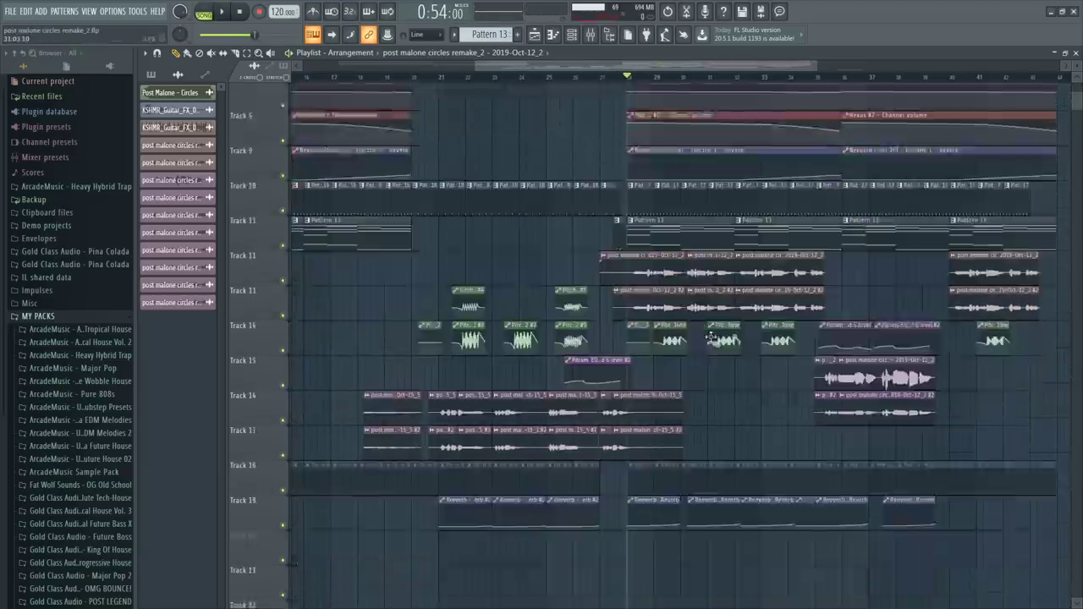
{"action": "scroll", "coordinate": [715, 338], "scroll_direction": "up", "scroll_amount": 4}
{"action": "scroll", "coordinate": [714, 330], "scroll_direction": "up", "scroll_amount": 5}
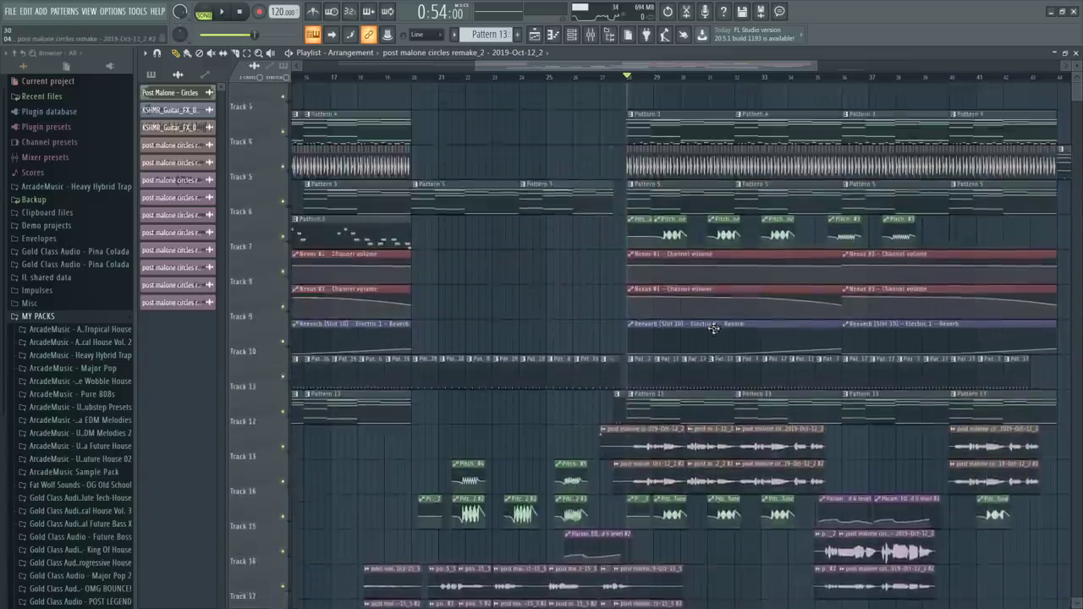
{"action": "scroll", "coordinate": [694, 70], "scroll_direction": "down", "scroll_amount": 3}
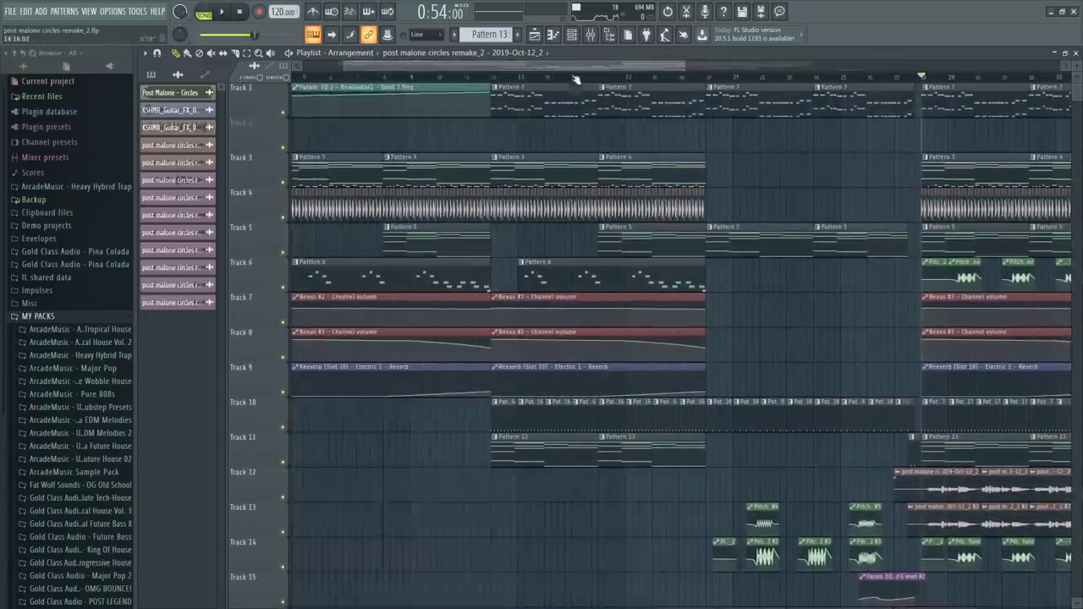
{"action": "scroll", "coordinate": [129, 200], "scroll_direction": "down", "scroll_amount": 4}
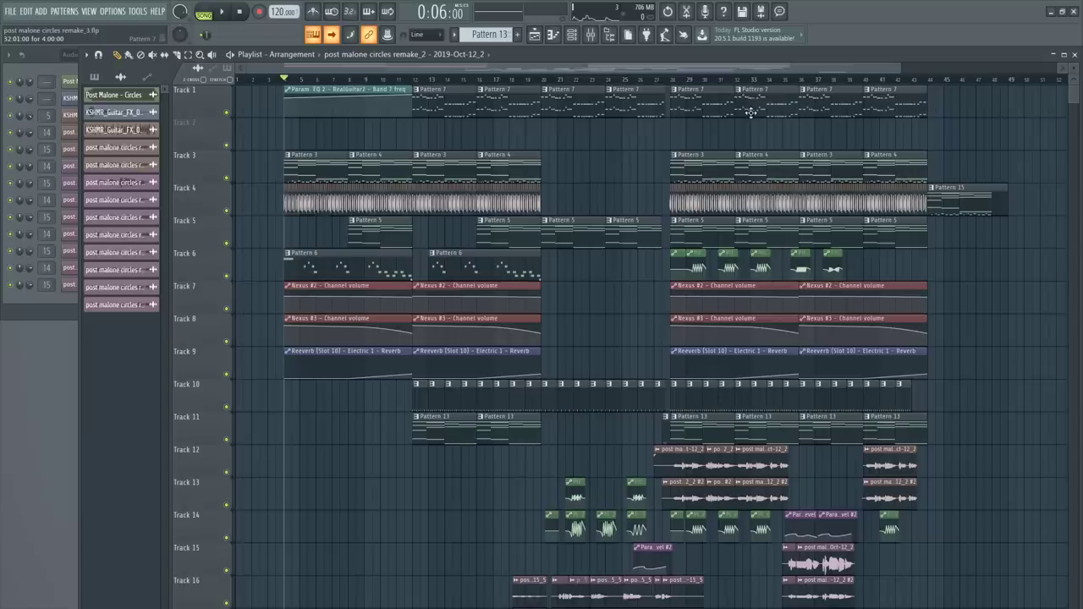
{"action": "scroll", "coordinate": [786, 169], "scroll_direction": "down", "scroll_amount": 5}
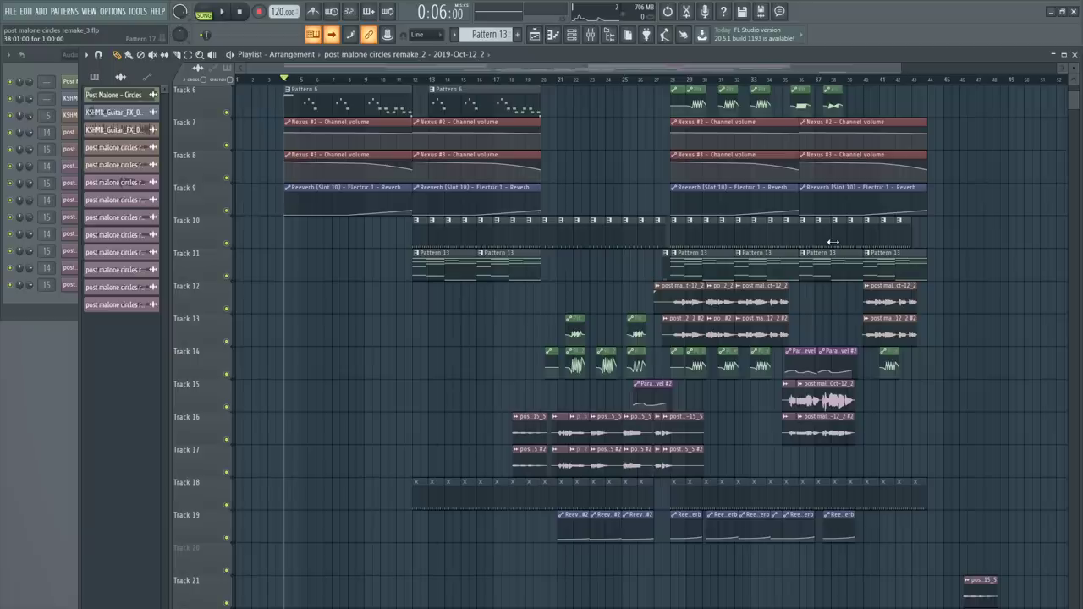
{"action": "scroll", "coordinate": [833, 243], "scroll_direction": "up", "scroll_amount": 5}
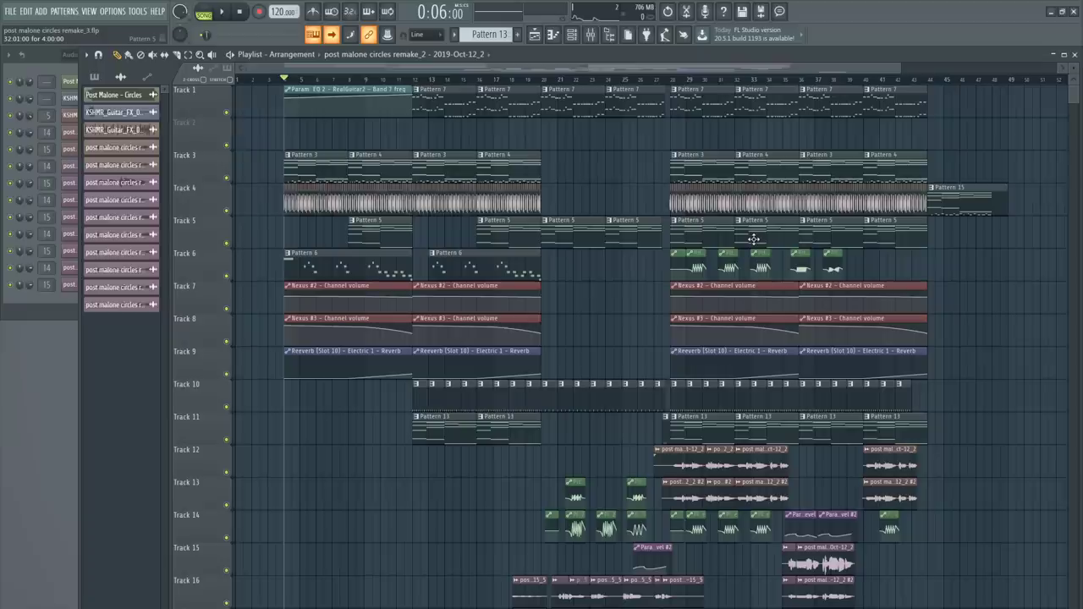
- Show the browser, select the Gold Class Audio Future Bass folder under MY PACKS, and bring up the Channel rack
{"action": "key", "text": "alt+F8"}
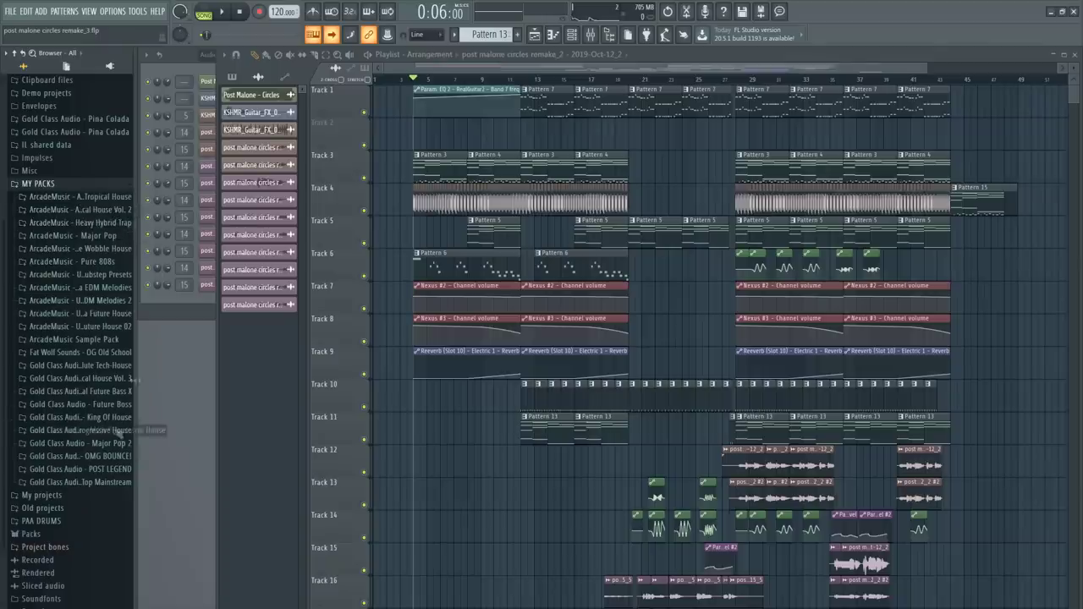
{"action": "left_click", "coordinate": [113, 393]}
{"action": "left_click", "coordinate": [113, 393]}
{"action": "key", "text": "F6"}
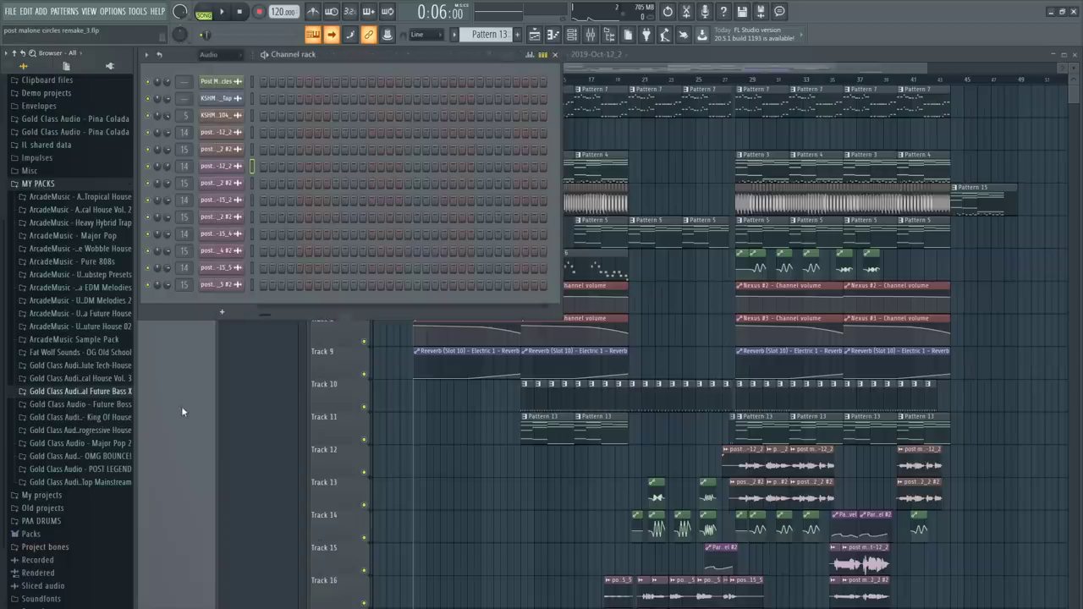